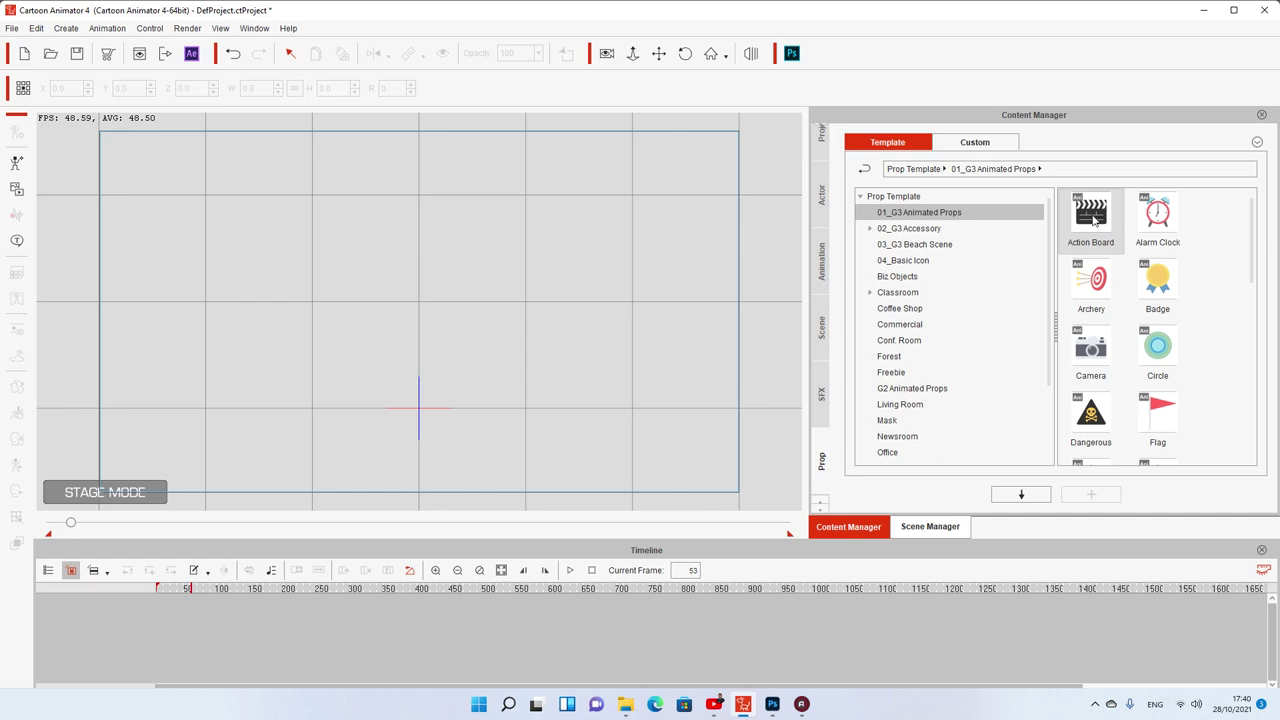
- Place the Action Board prop from the 01_G3 Animated Props templates near the middle of the stage
drag(1093, 220, 659, 197)
drag(534, 248, 512, 247)
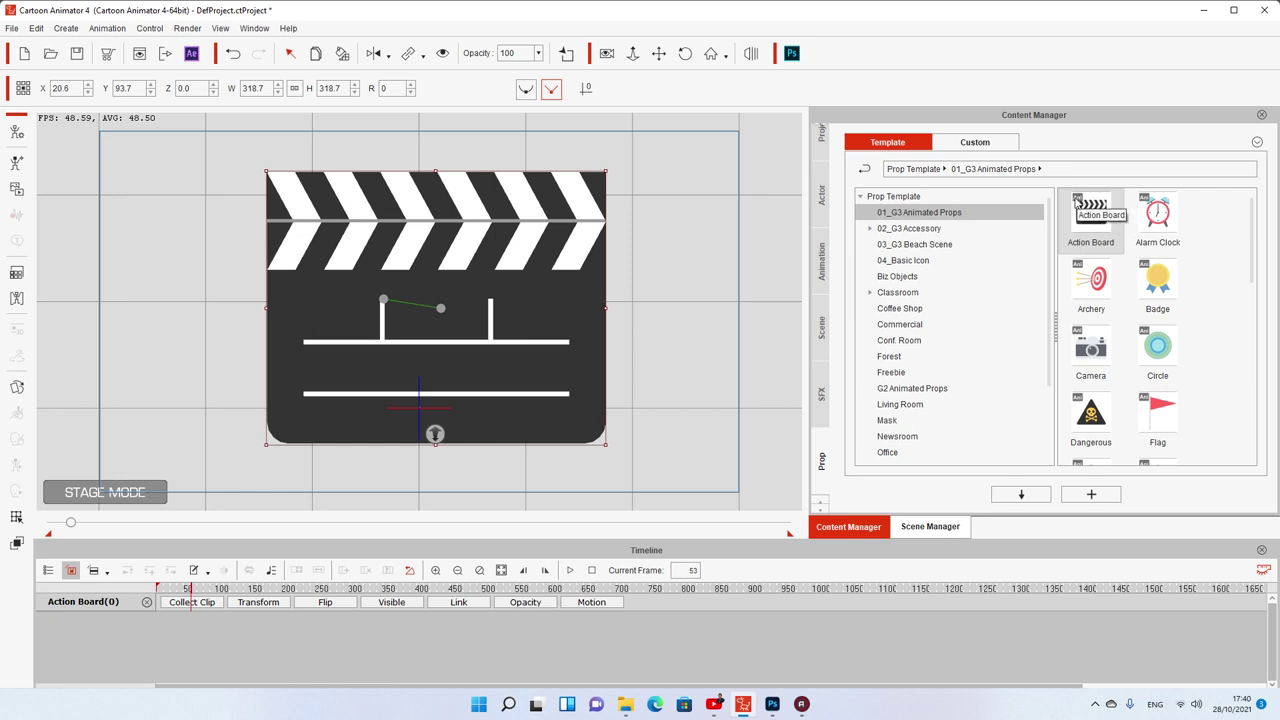
click(1076, 200)
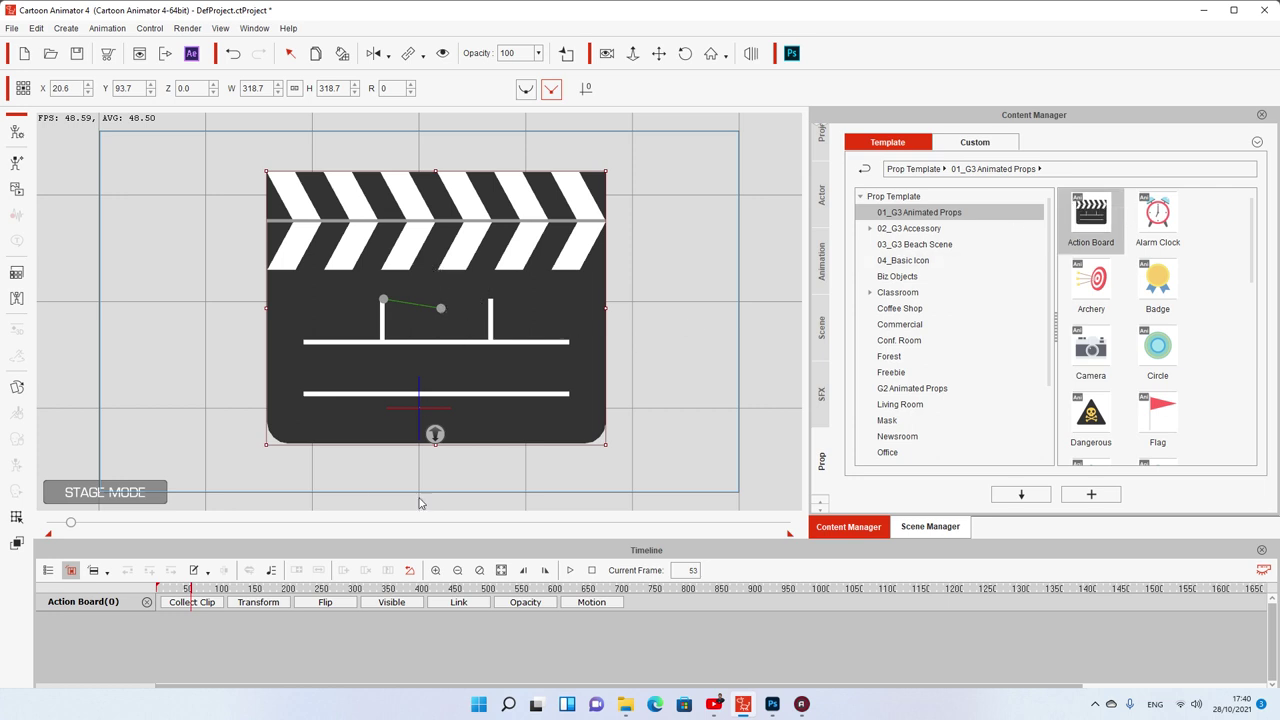
- Move the action board to about X 153, Y 105 at frame 53 and show its Transform track
drag(487, 285, 703, 290)
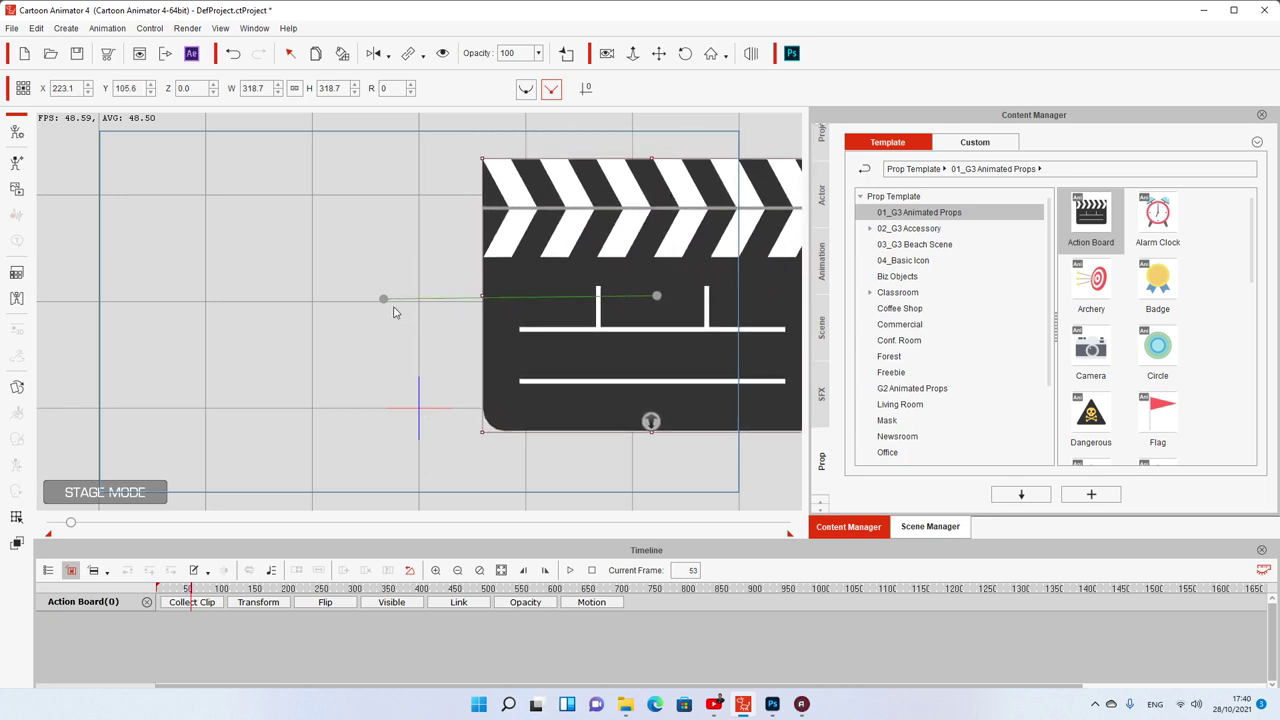
drag(617, 299, 446, 309)
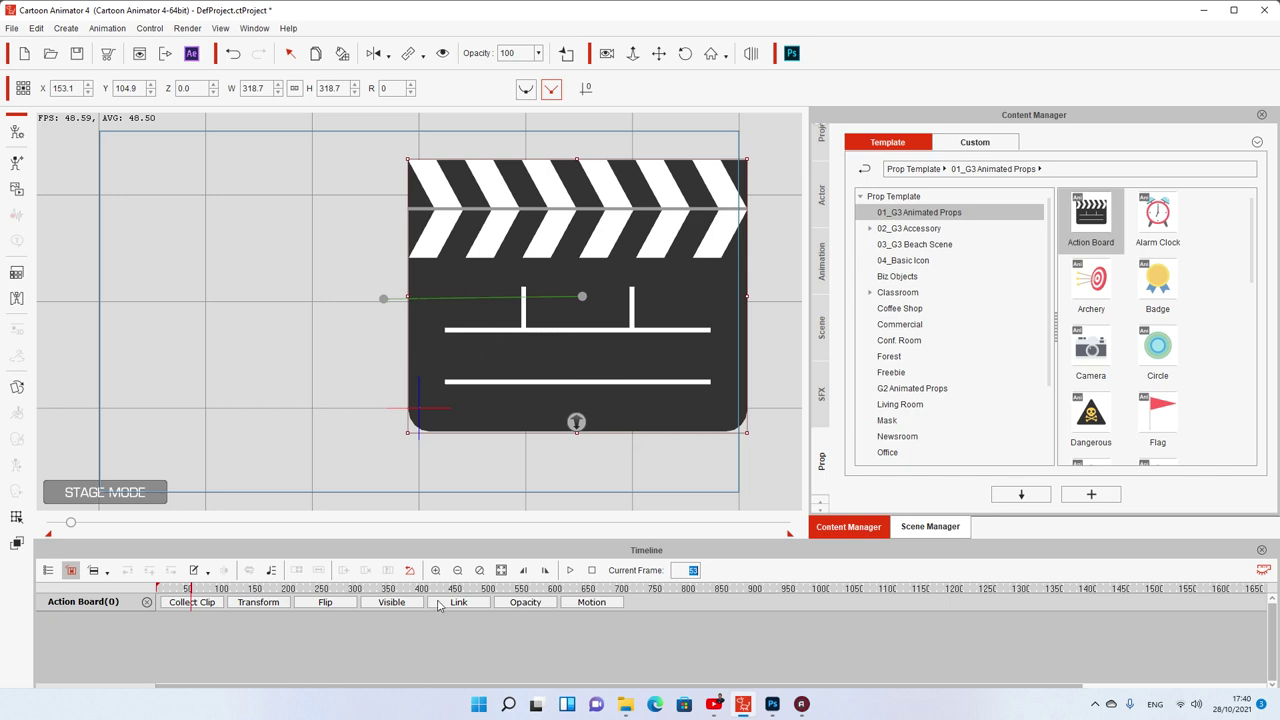
click(257, 604)
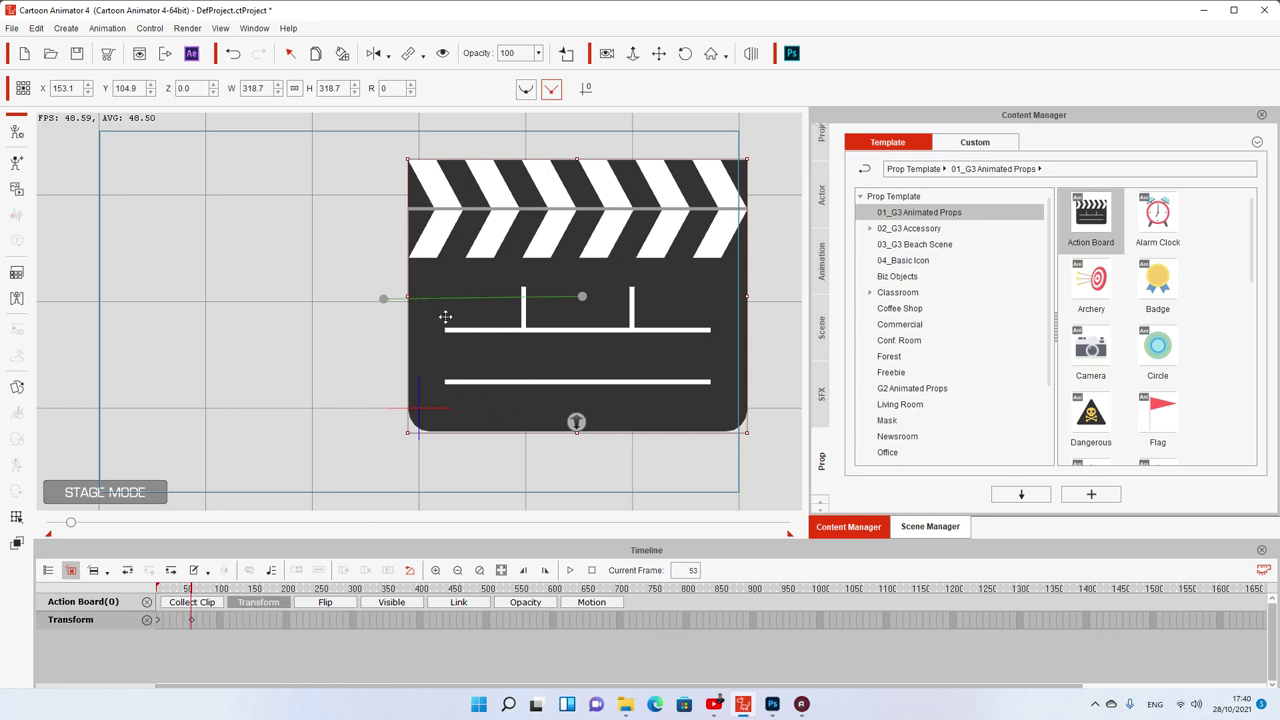
- Remove the object animation from the action board
right_click(521, 315)
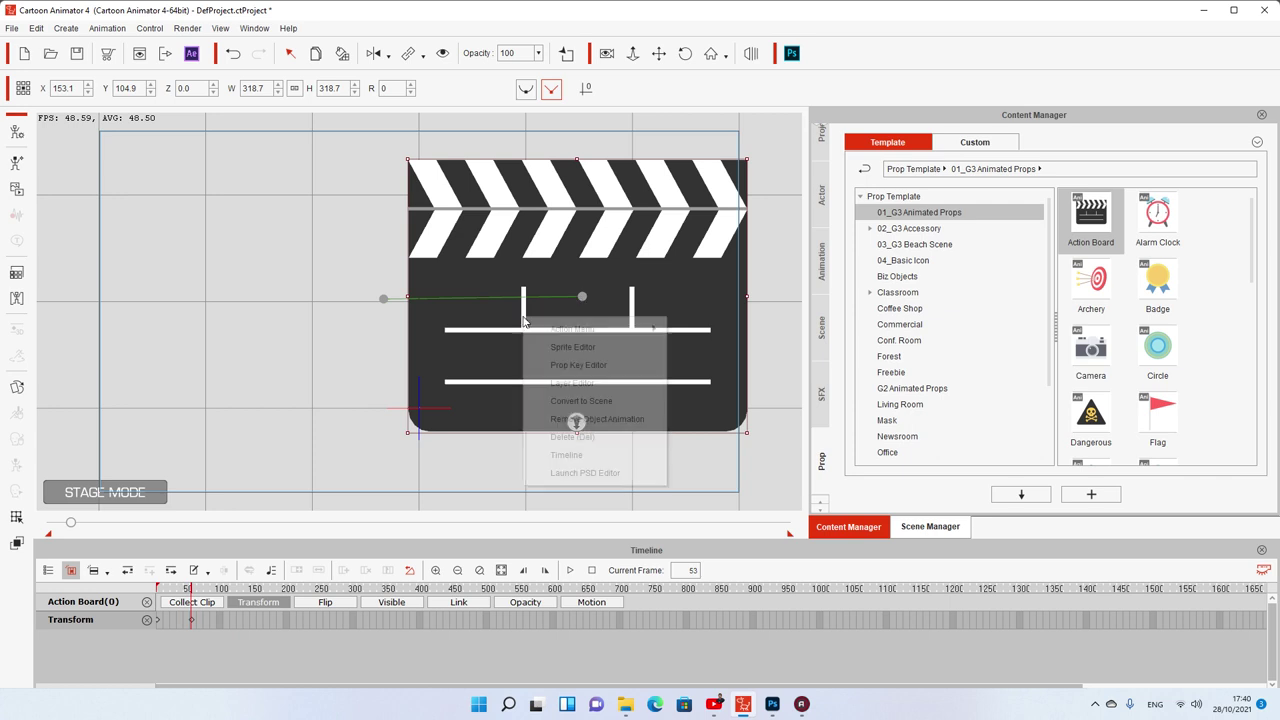
click(620, 421)
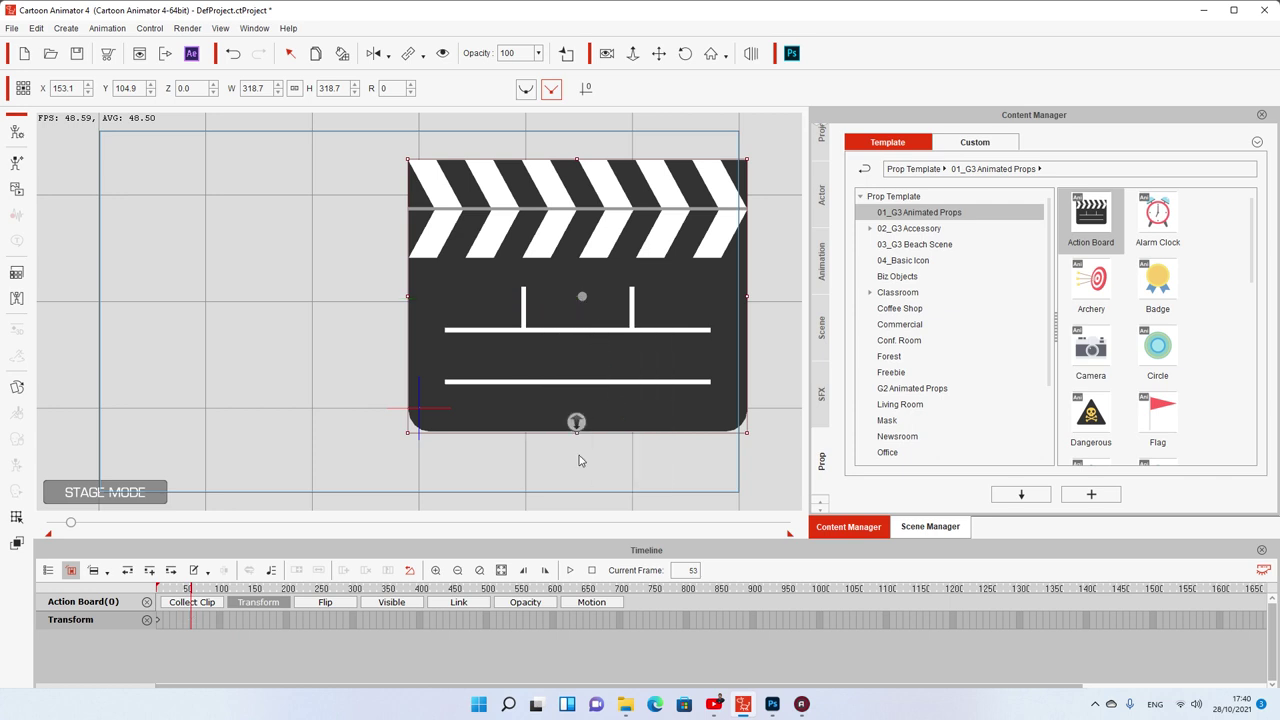
- Try moving the action board to about X -56, Y 122 at frame 53, and undo that move
drag(572, 381, 349, 361)
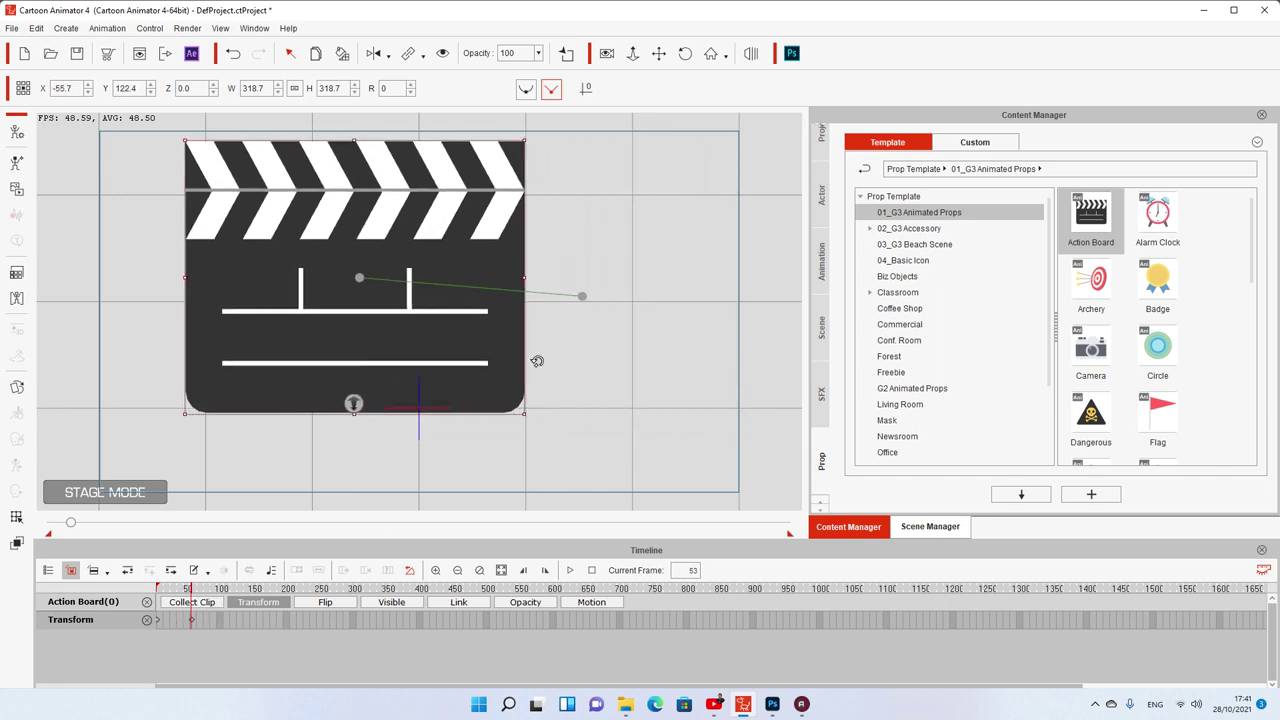
drag(577, 294, 588, 303)
key(ctrl+z)
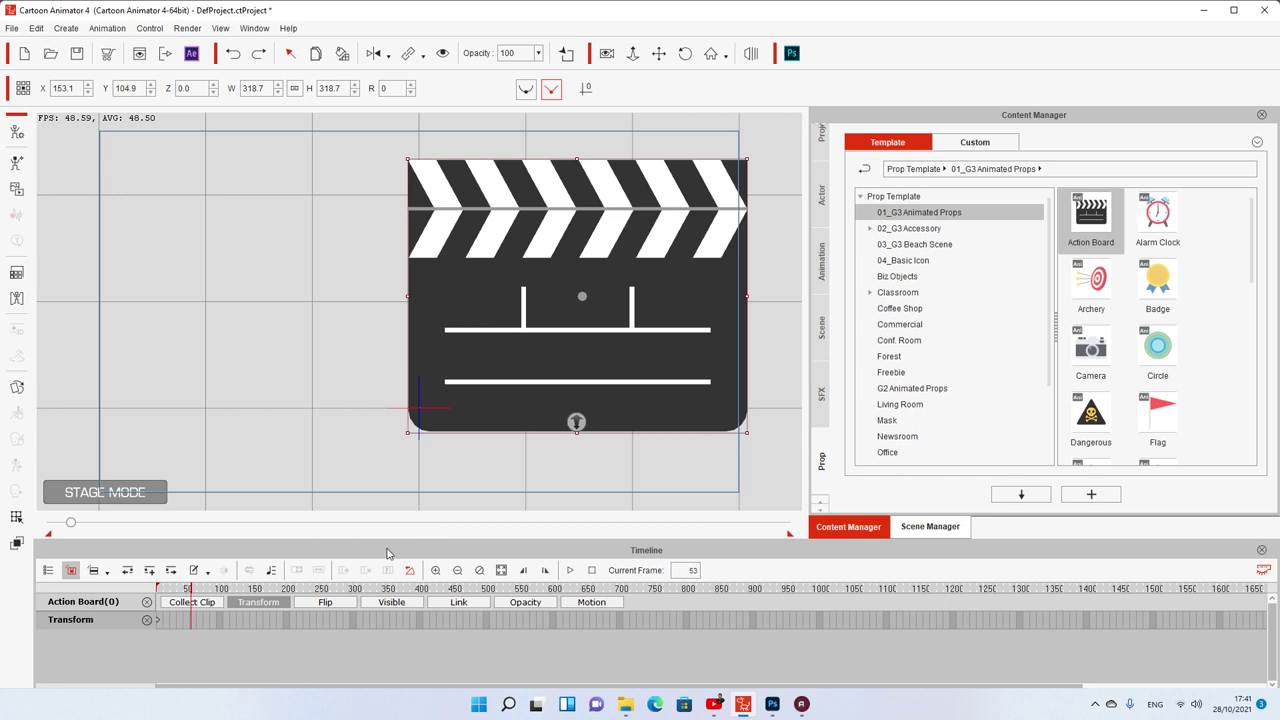
- Turn off automatic hiding of the playbar and return the playhead to frame 1
click(150, 28)
mouse_move(187, 28)
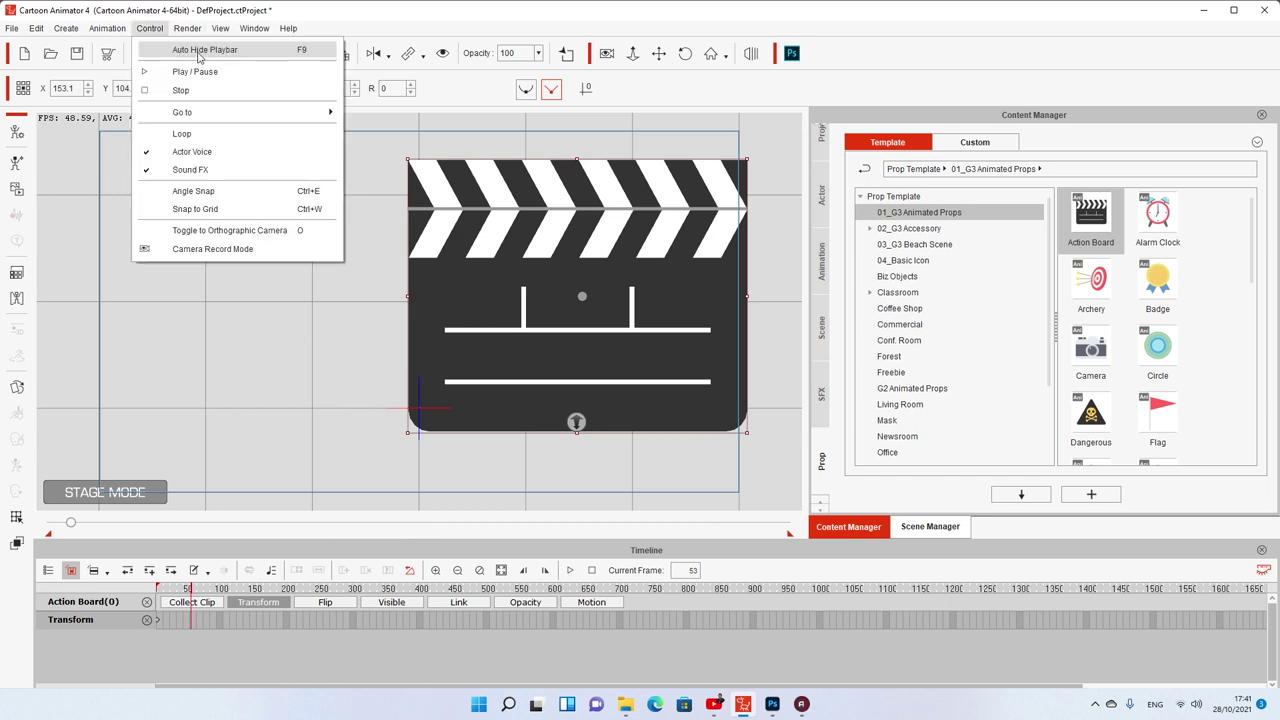
click(221, 52)
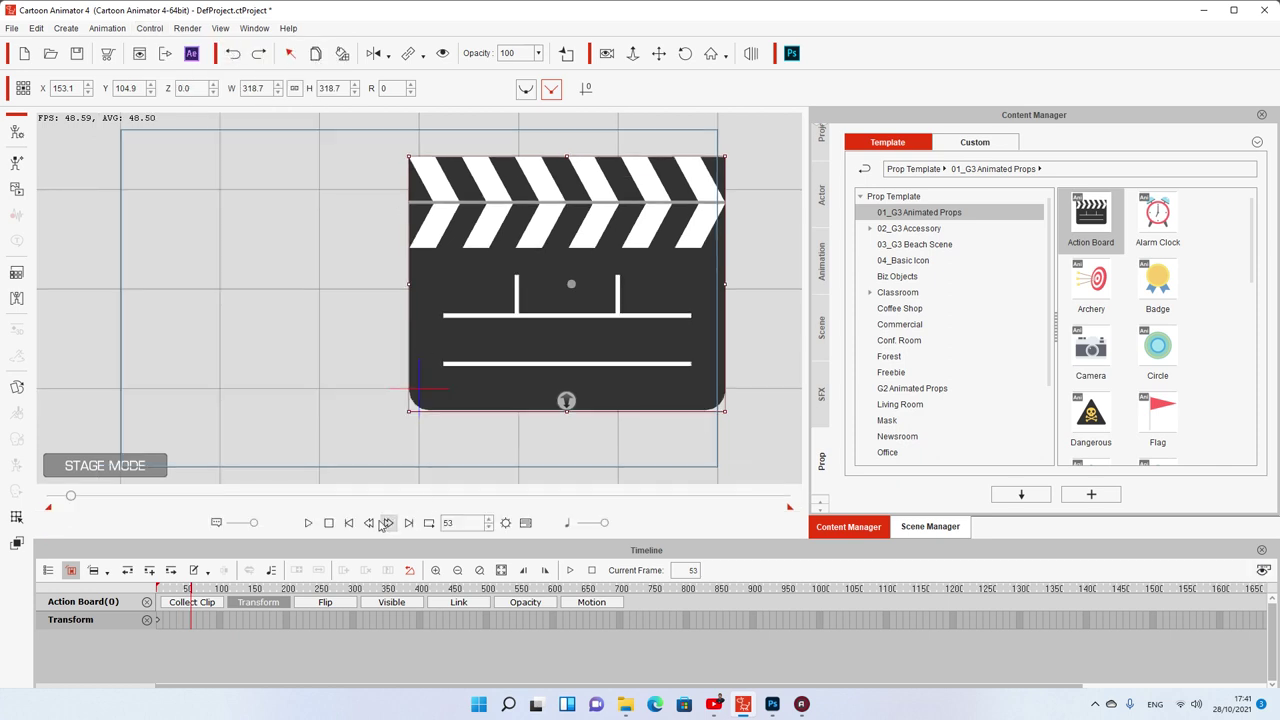
click(328, 523)
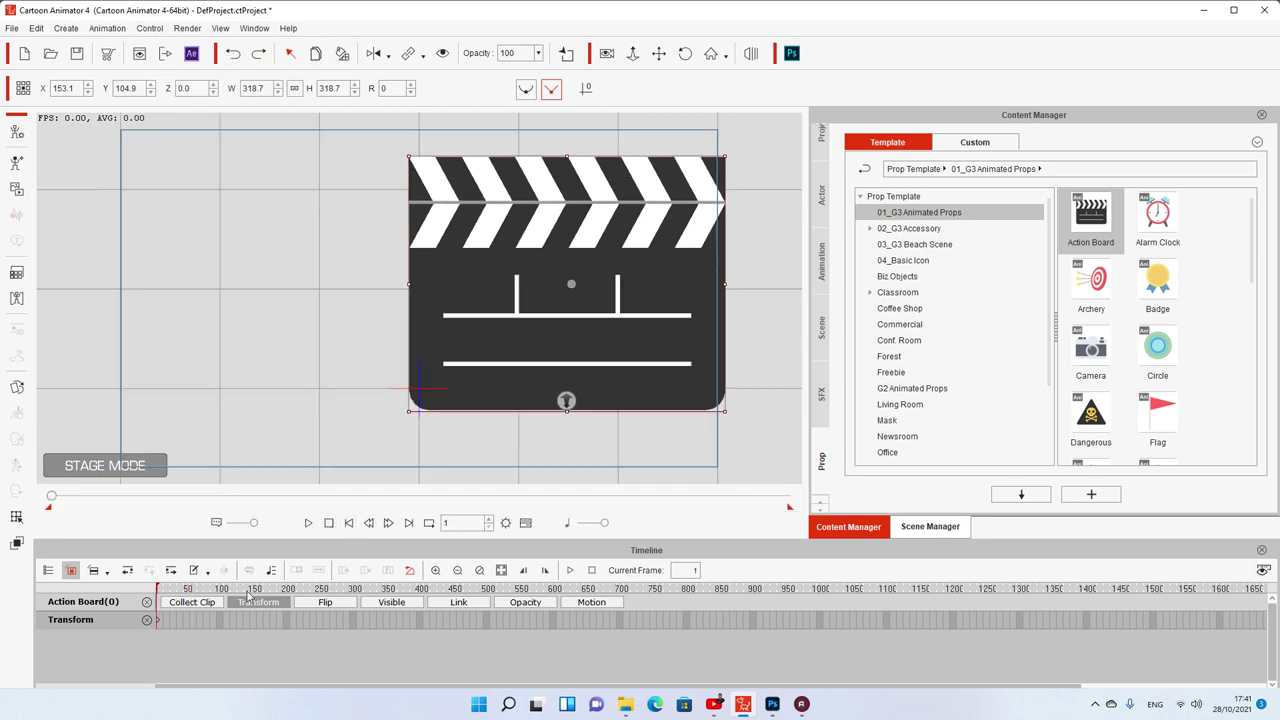
- Shrink the action board to about 226 wide and high and centre it at about X 4, Y 93 on frame 1
drag(561, 297, 444, 307)
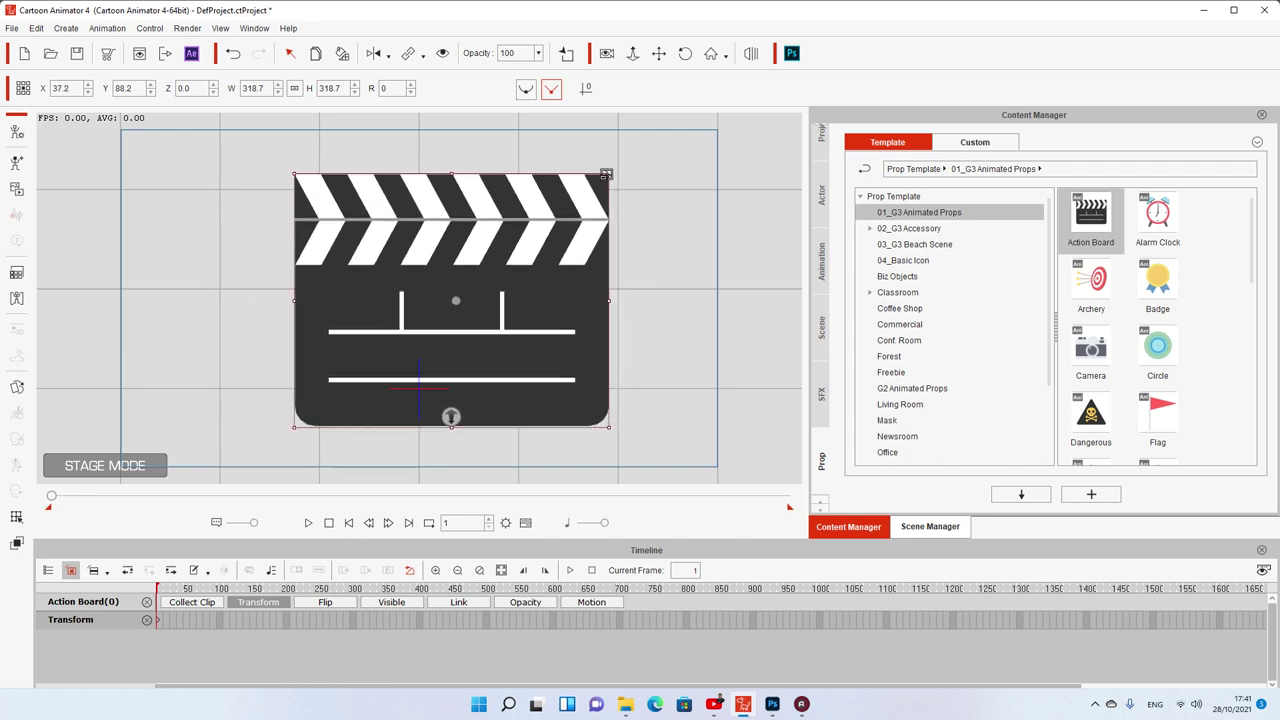
drag(608, 165, 531, 238)
drag(446, 315, 447, 279)
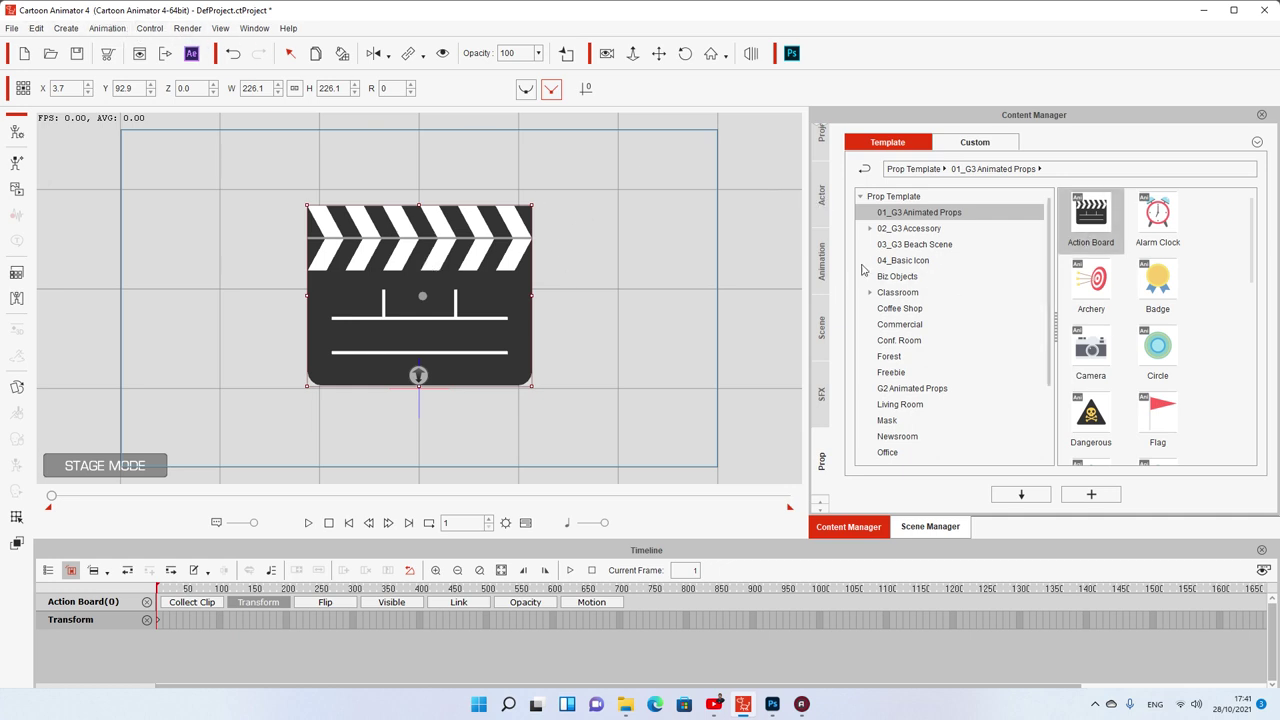
- Apply the action board_start motion to the action board at frame 1
right_click(457, 267)
mouse_move(494, 285)
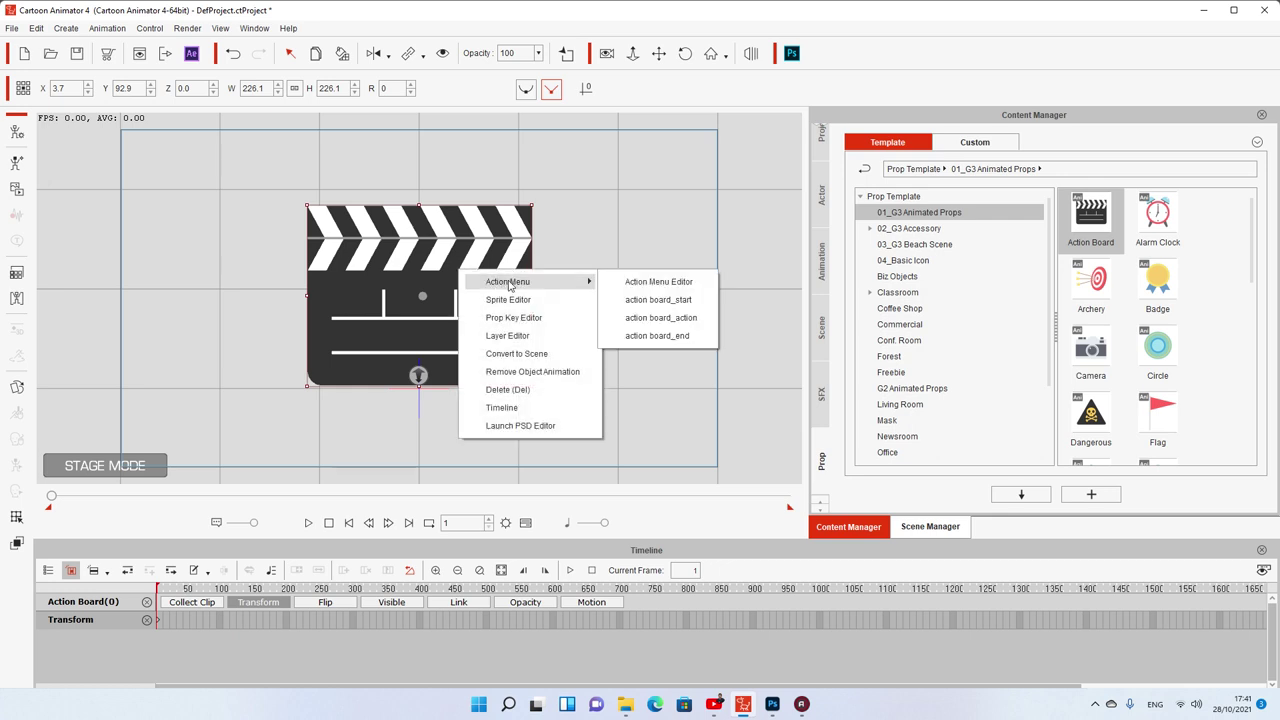
click(672, 303)
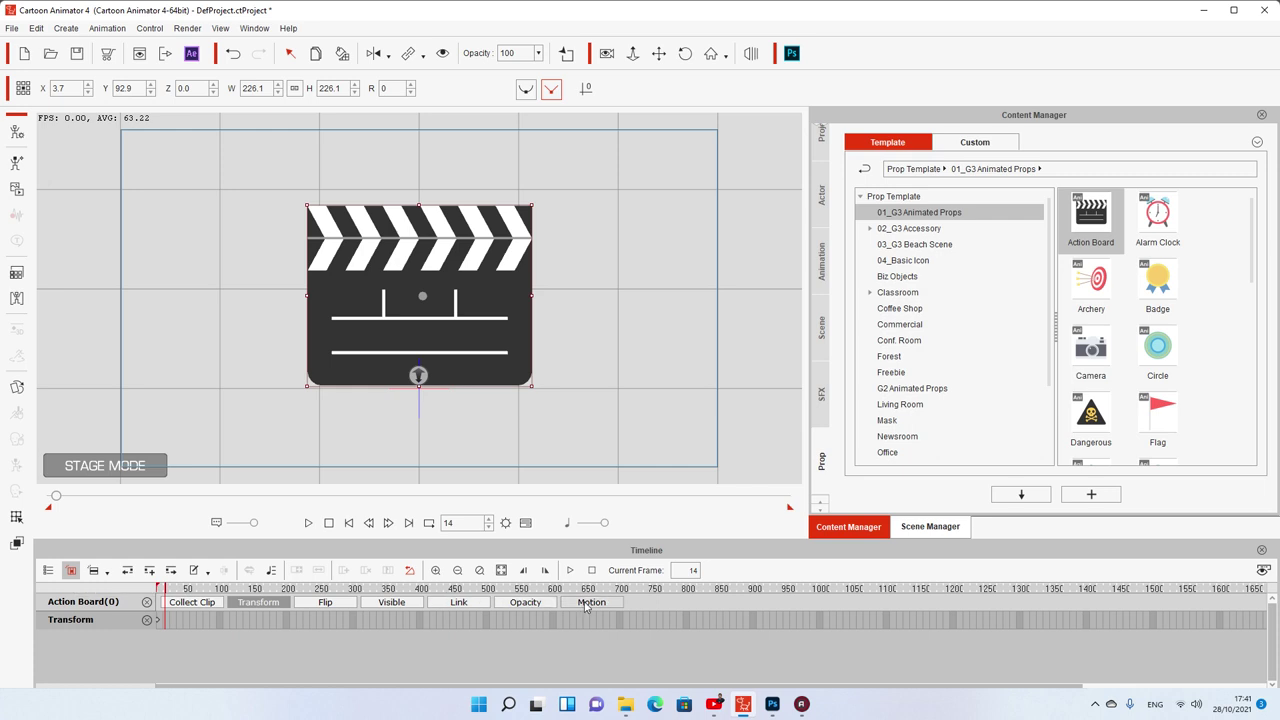
- Show the board's Motion track and add the action board_action motion from frame 14, where the start clip ends
click(591, 602)
scroll(181, 653, up, 5)
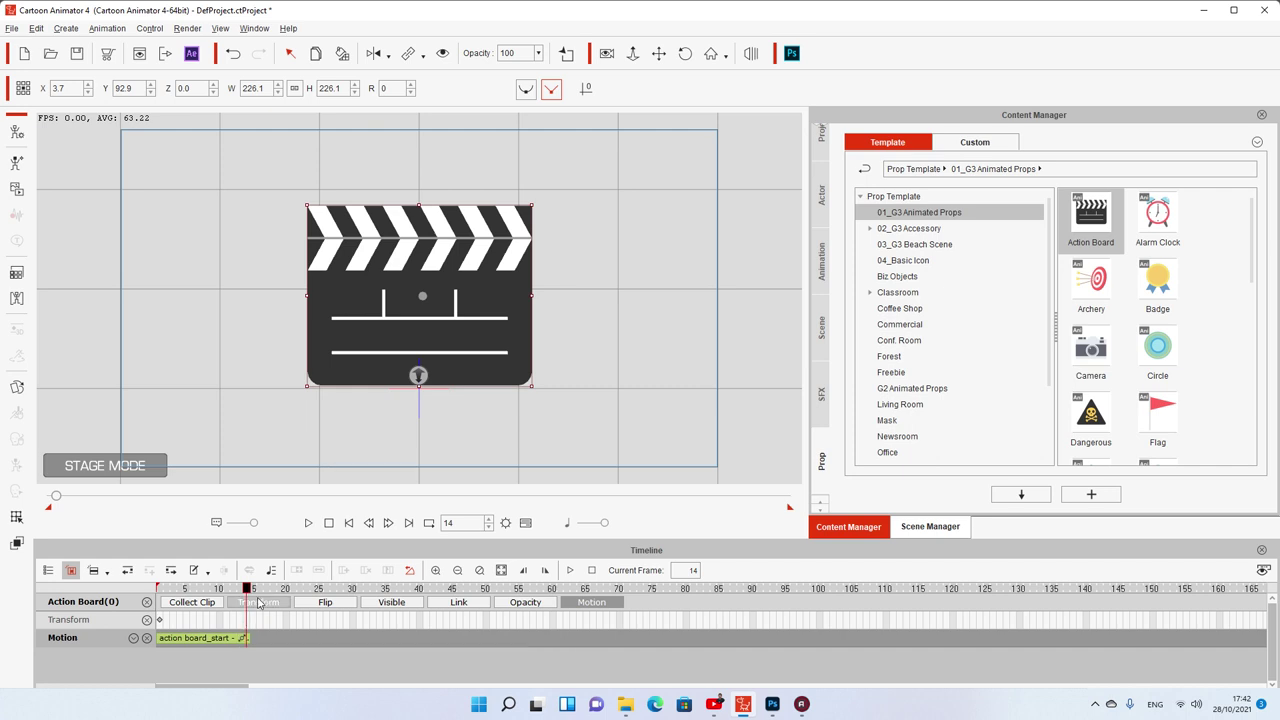
drag(158, 590, 246, 597)
click(250, 602)
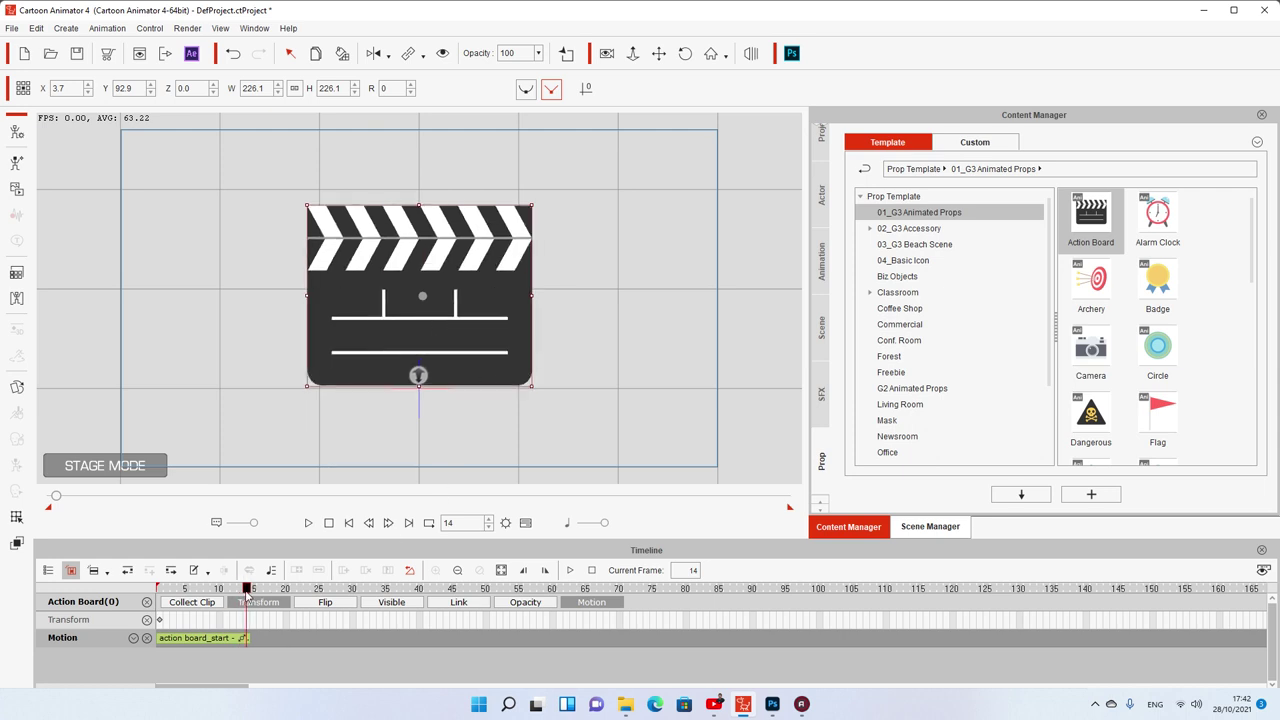
right_click(394, 280)
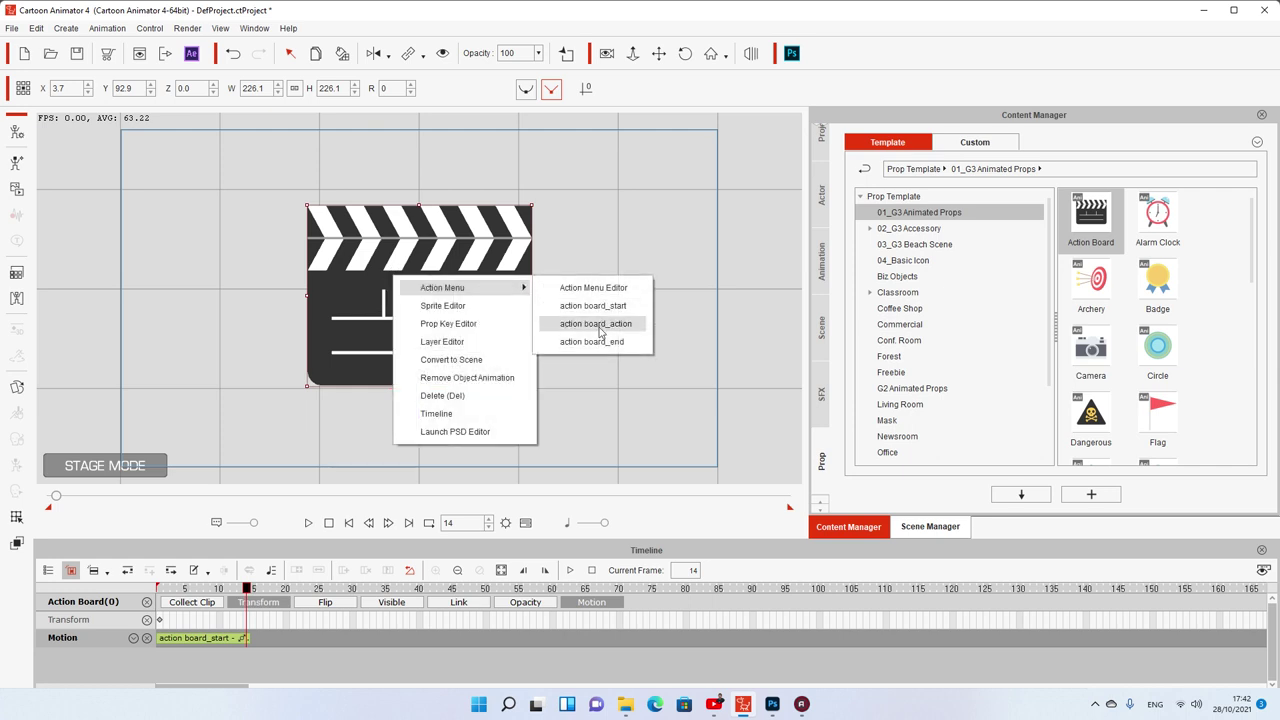
click(596, 323)
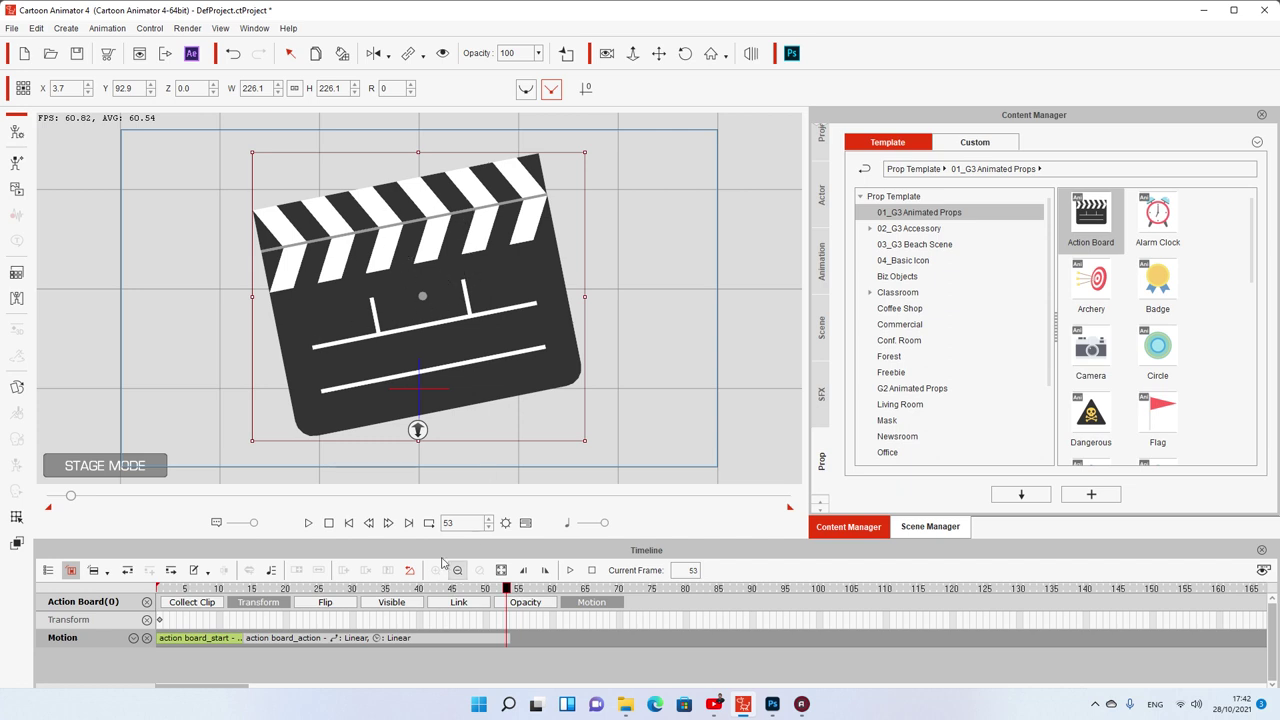
- Add the action board_end motion to the action board at frame 53 and return the playhead to frame 1
right_click(482, 246)
mouse_move(512, 256)
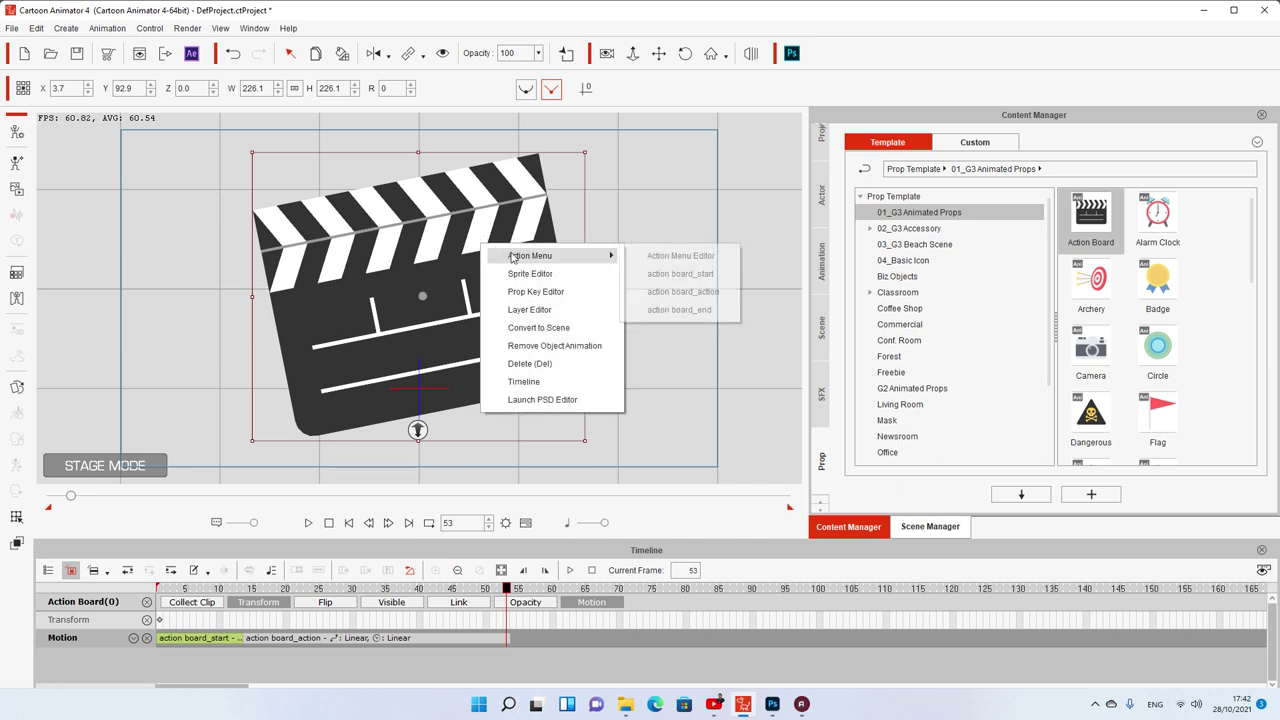
click(698, 310)
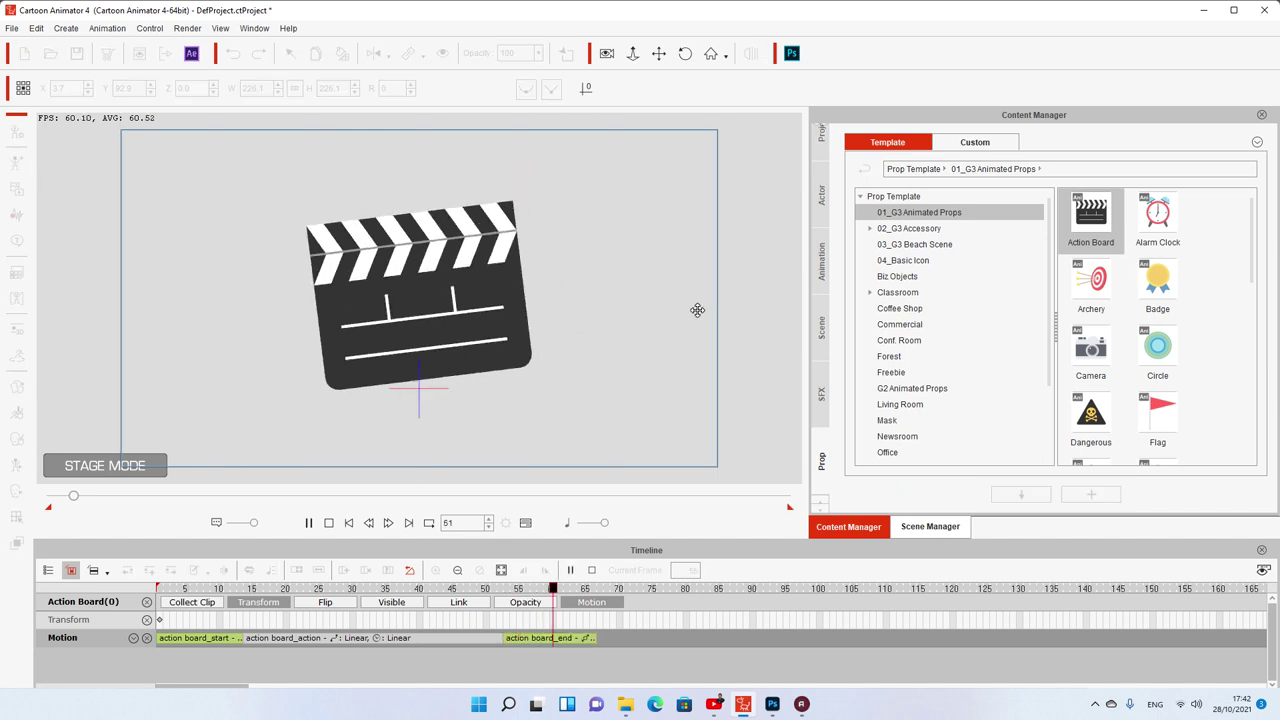
click(328, 525)
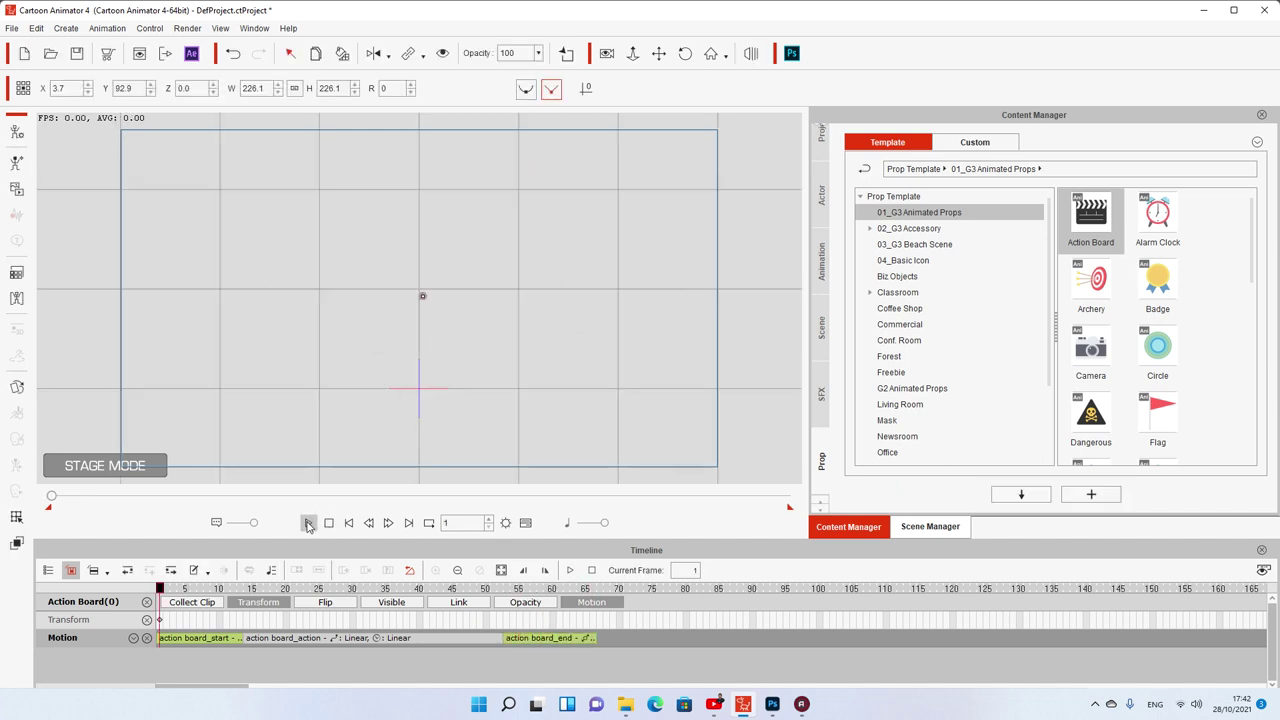
- Play the combined board animation from the start and inspect the clapper's movement between frames 14 and 30
click(309, 523)
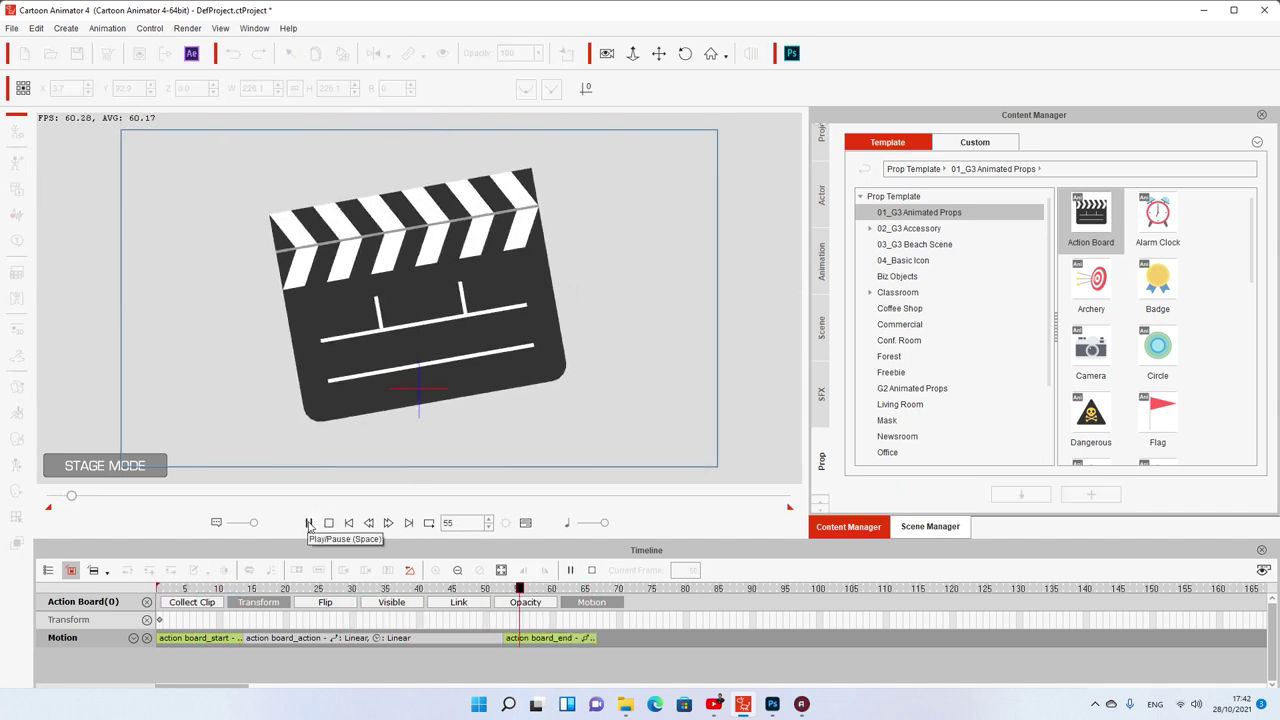
drag(410, 592, 246, 598)
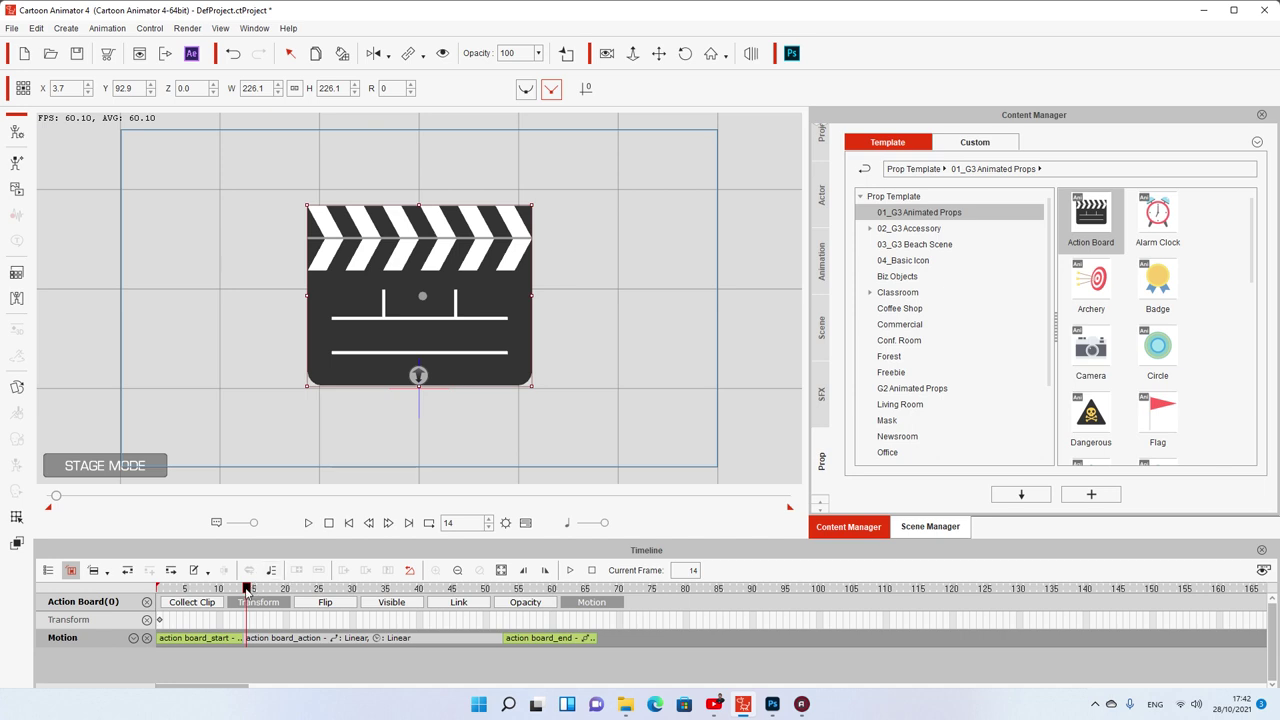
click(318, 596)
click(354, 596)
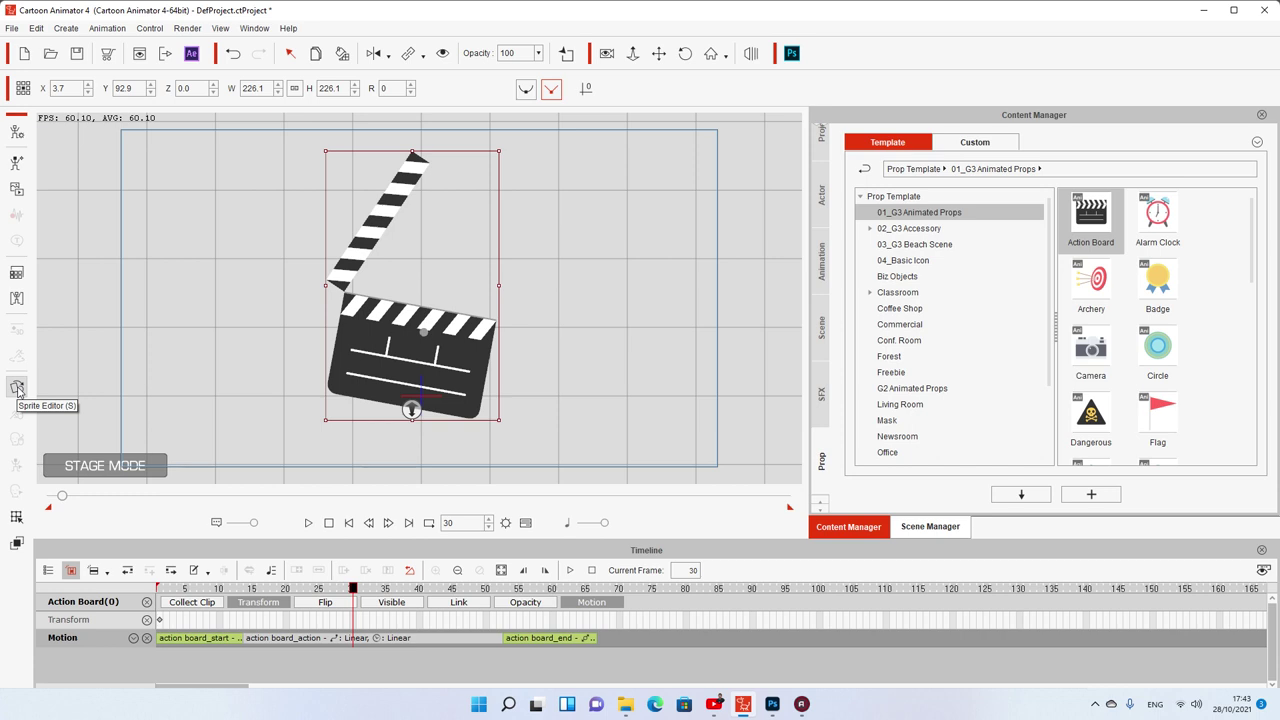
- Inspect the action board in the Scene Manager and check the sprites of its board and board_top parts in the Sprite Editor
click(919, 533)
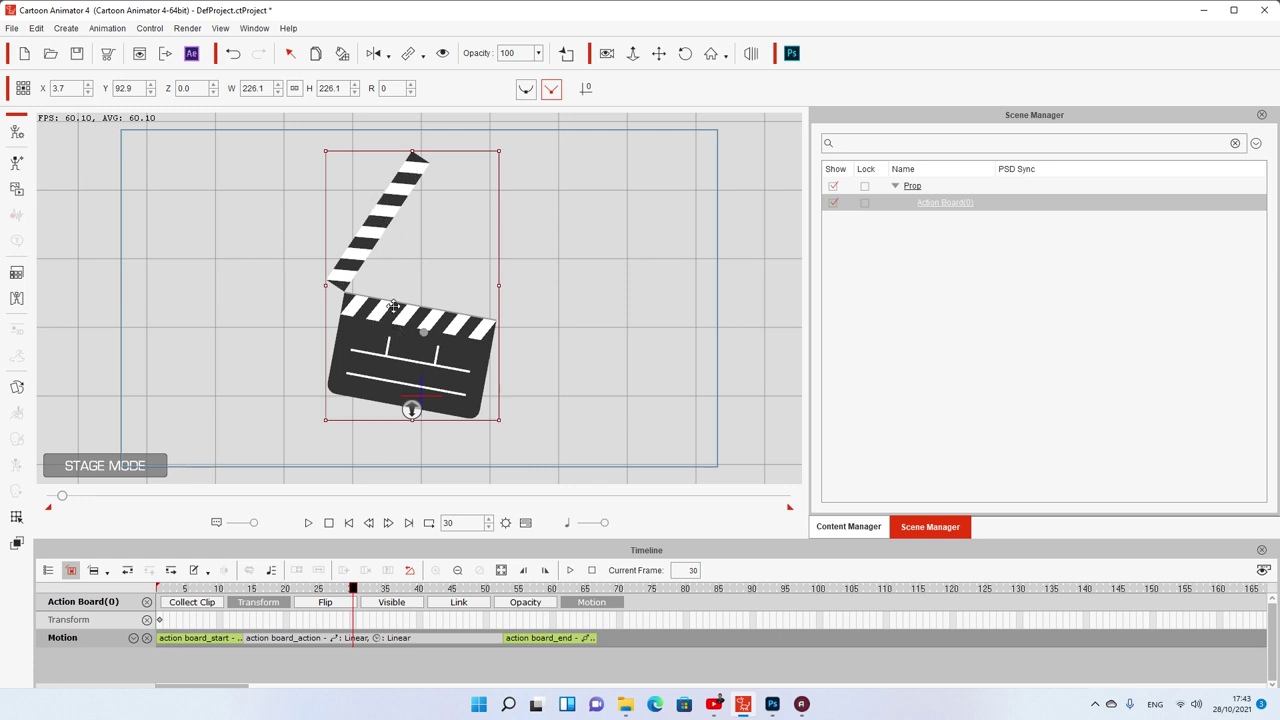
click(16, 386)
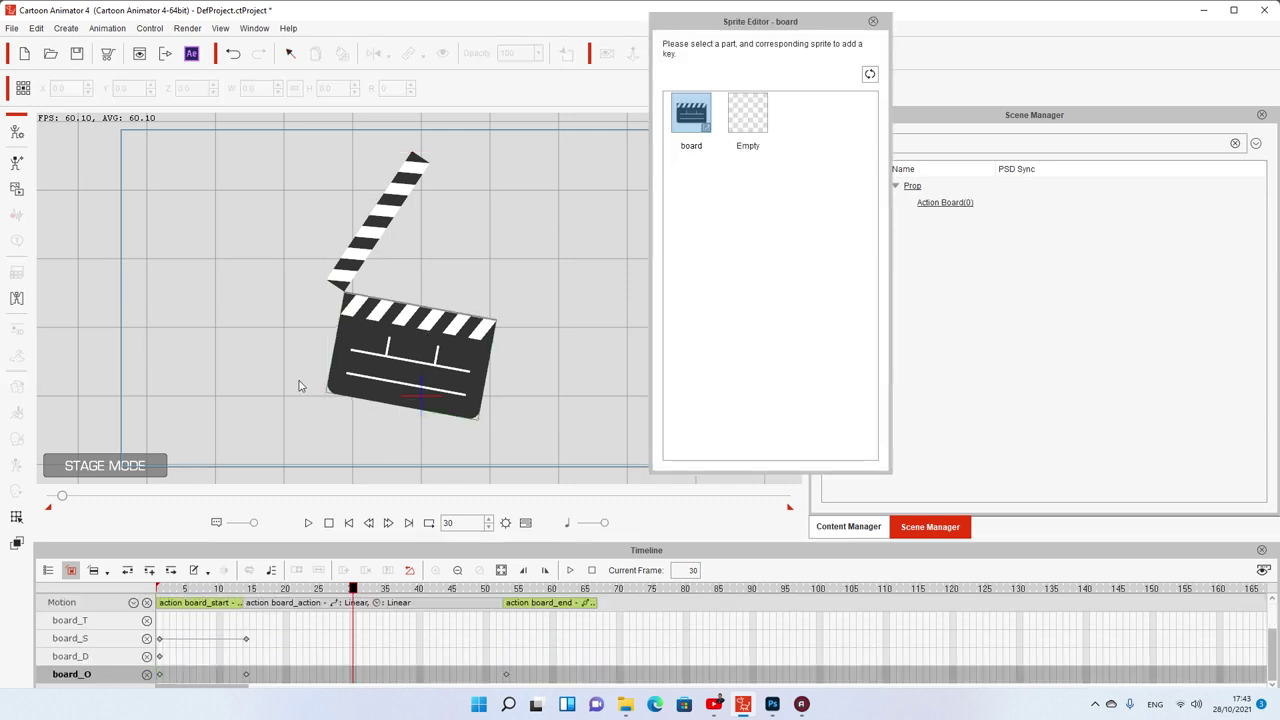
click(383, 227)
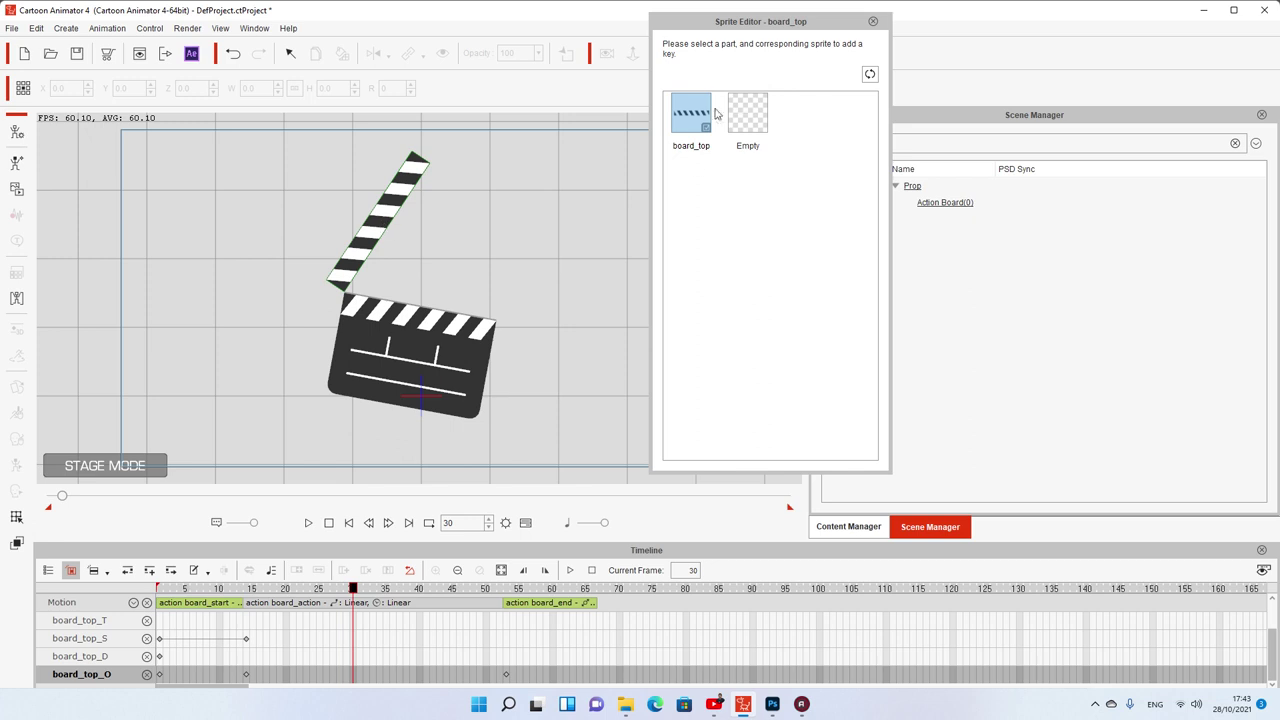
click(416, 340)
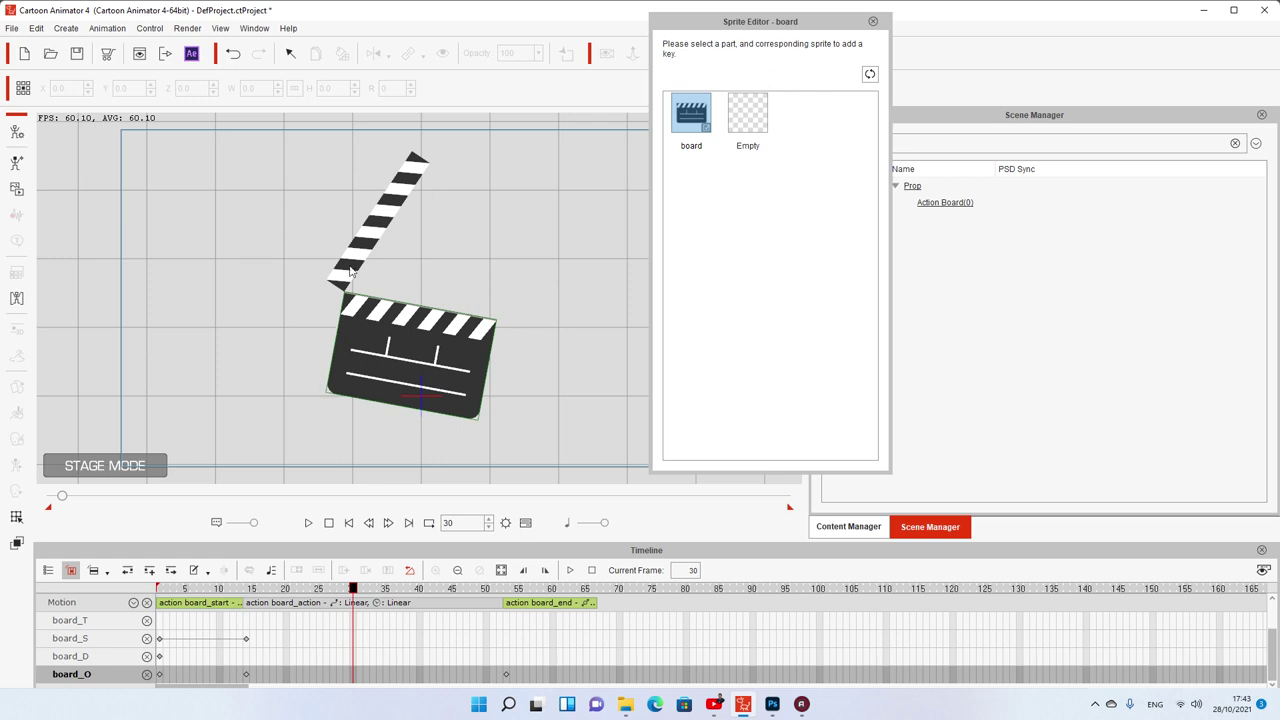
click(395, 213)
click(873, 21)
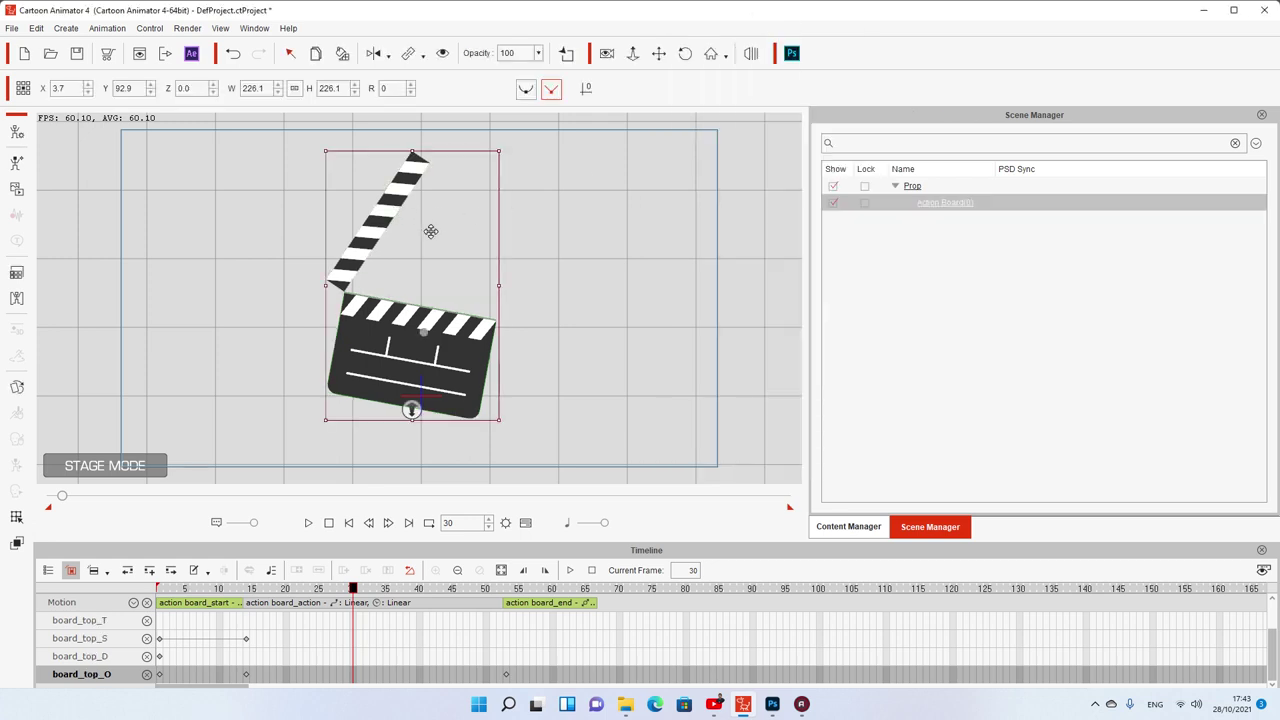
- Send the action board prop to the PSD editor at scale 1.0, accepting the conversion of vector elements to image elements
right_click(377, 229)
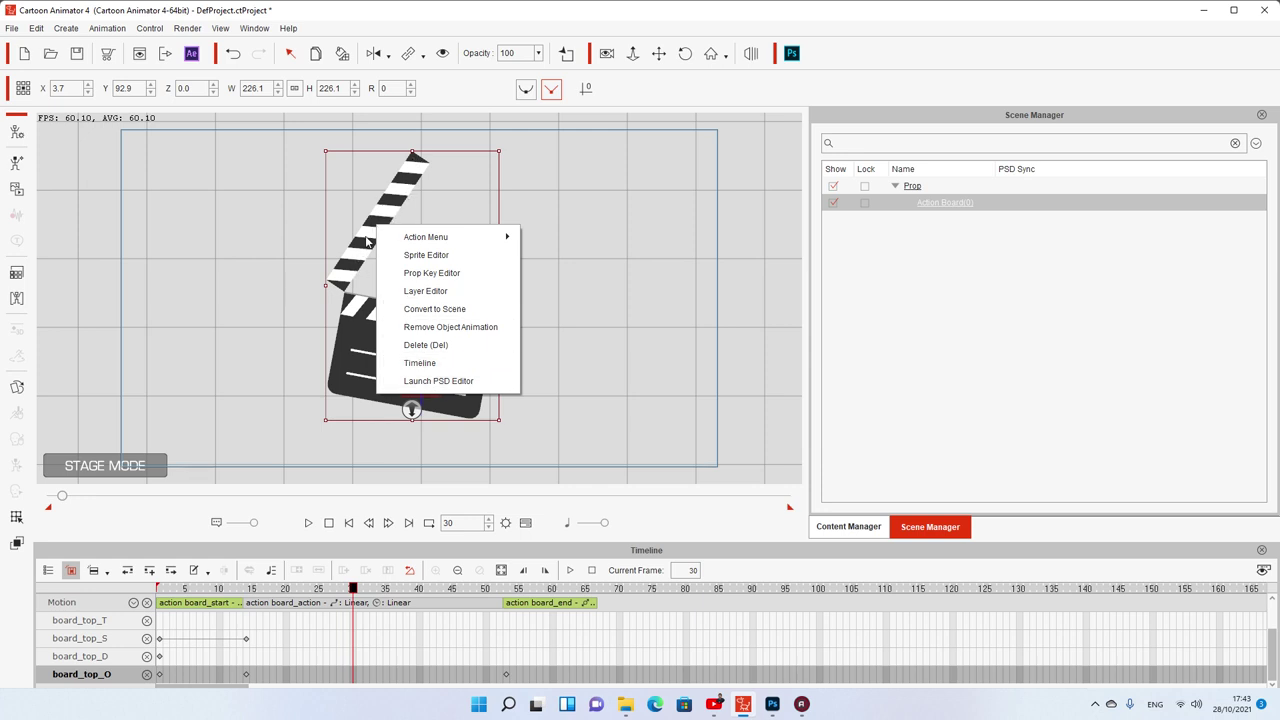
click(411, 381)
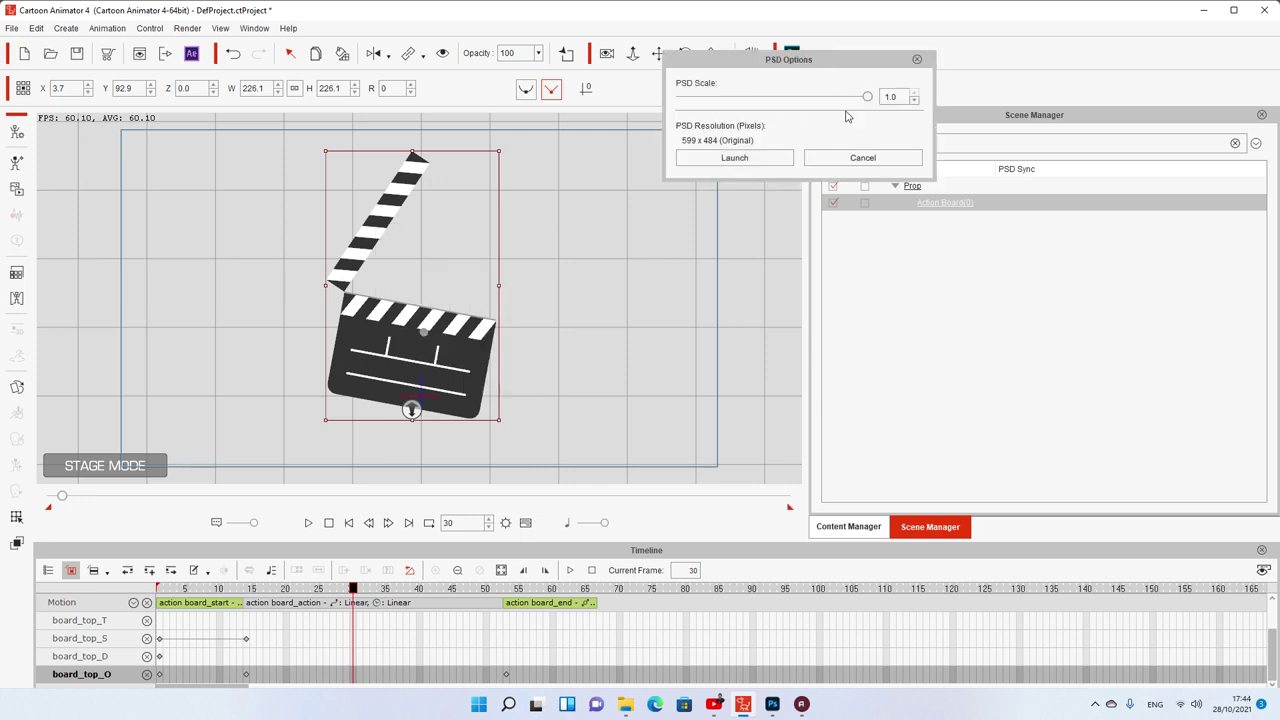
mouse_move(866, 98)
mouse_down()
mouse_move(684, 106)
mouse_move(886, 106)
mouse_up()
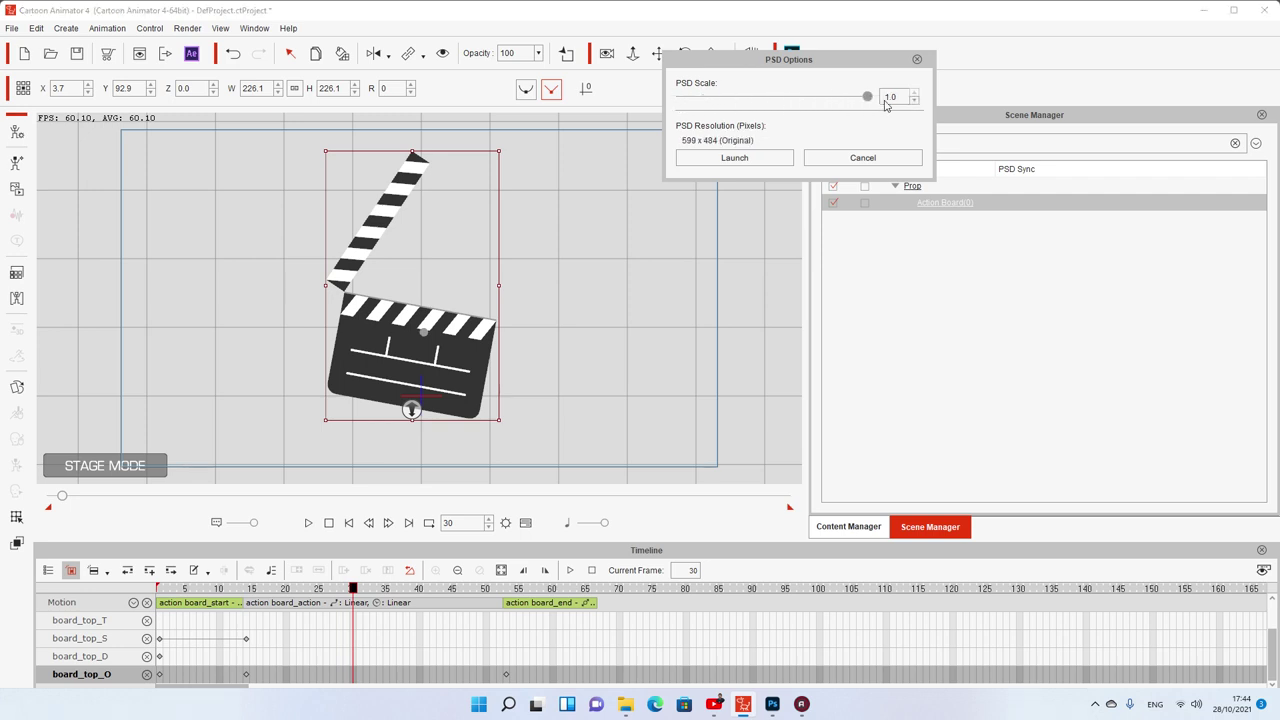
click(735, 158)
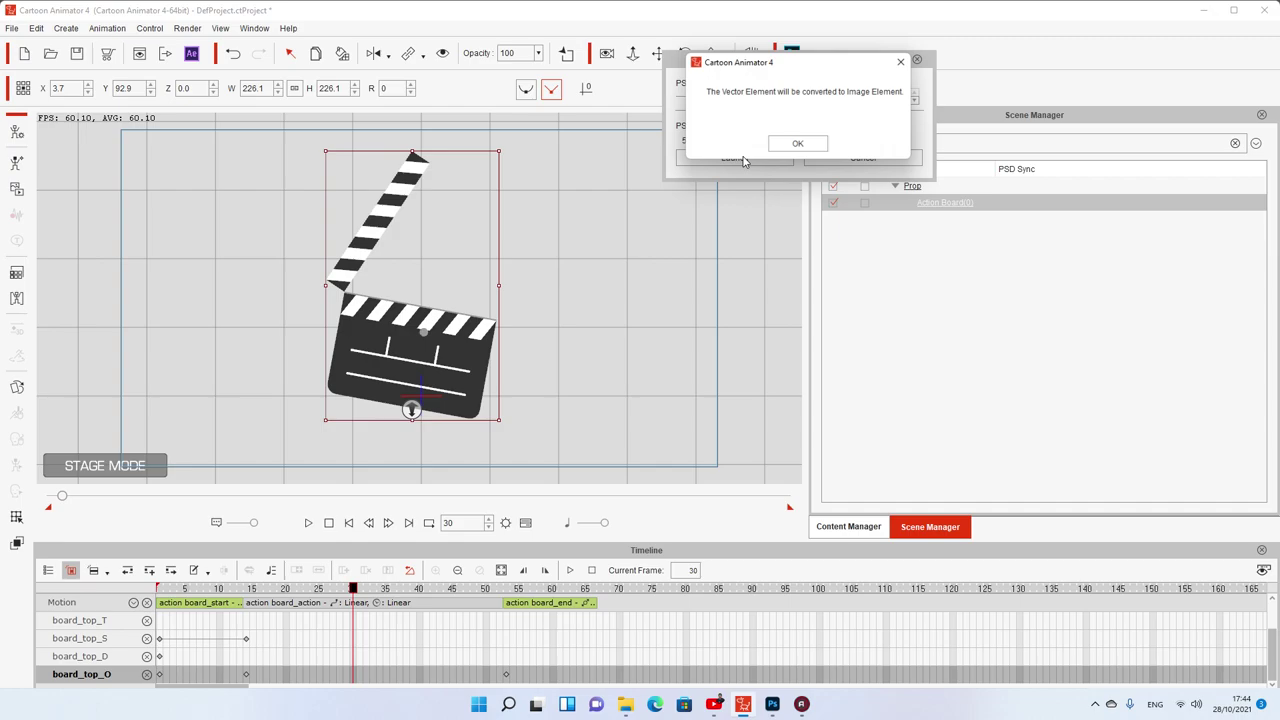
click(799, 146)
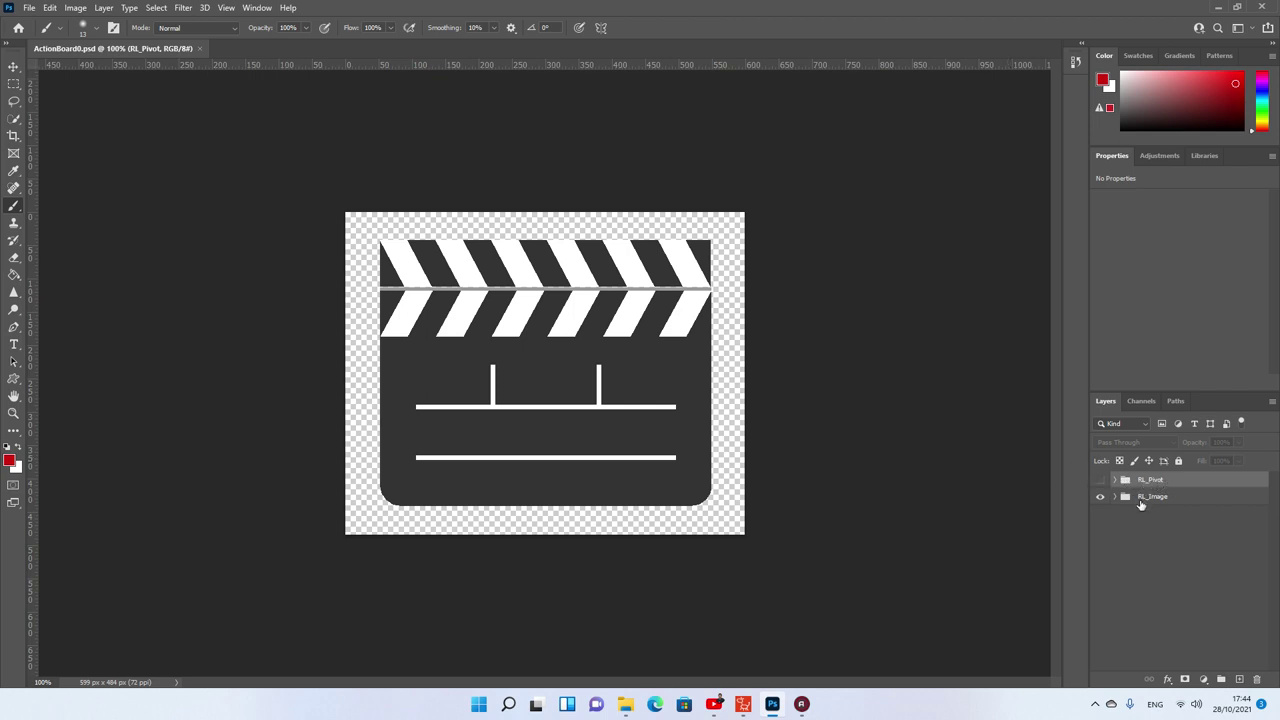
- Show the RL_Pivot group and select the board_top layer with the Move tool
click(1102, 482)
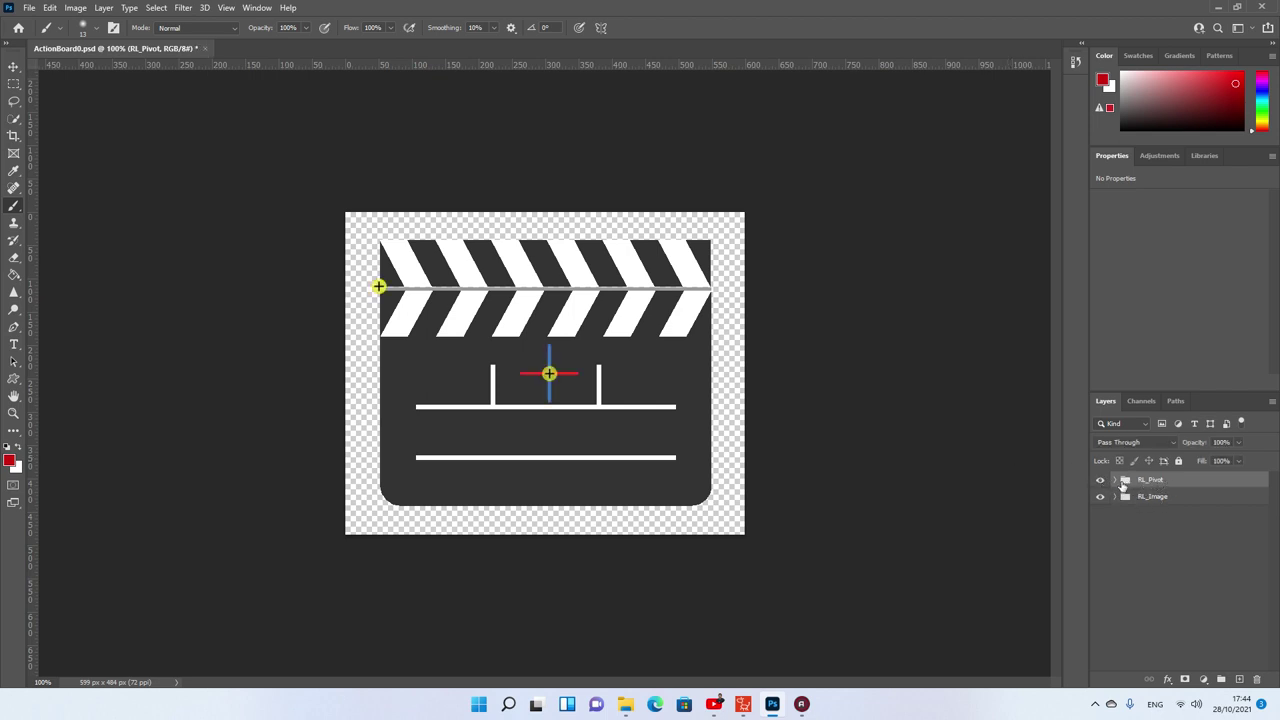
key(v)
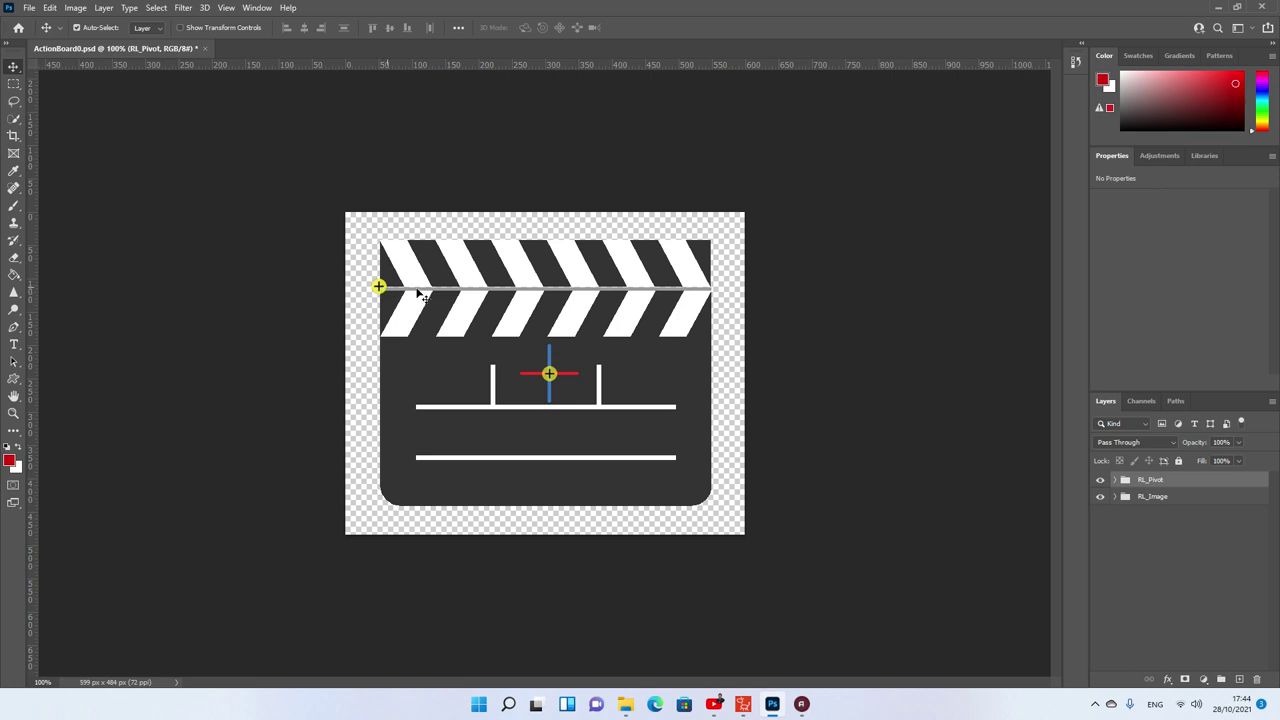
click(515, 272)
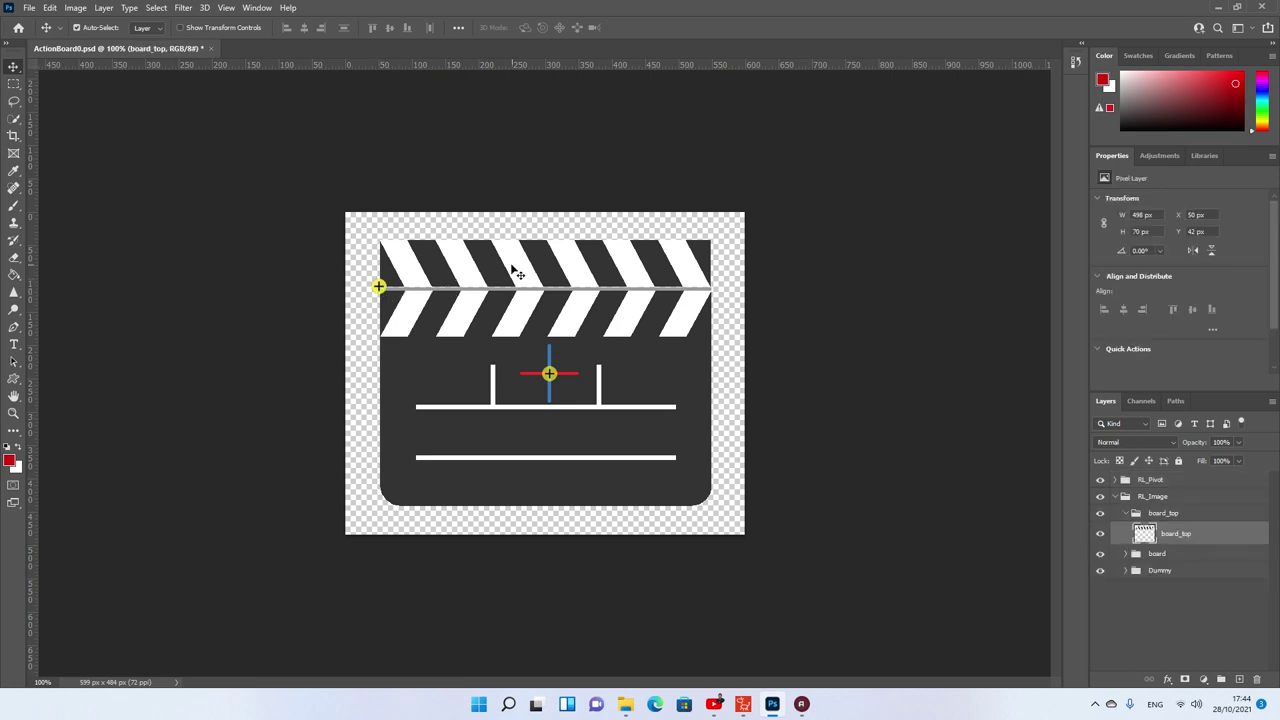
- Try rotating the board_top layer about the hinge pivot at its left end with Free Transform
key(ctrl+t)
mouse_move(679, 224)
mouse_down()
mouse_move(657, 186)
mouse_move(679, 224)
mouse_up()
drag(545, 263, 378, 287)
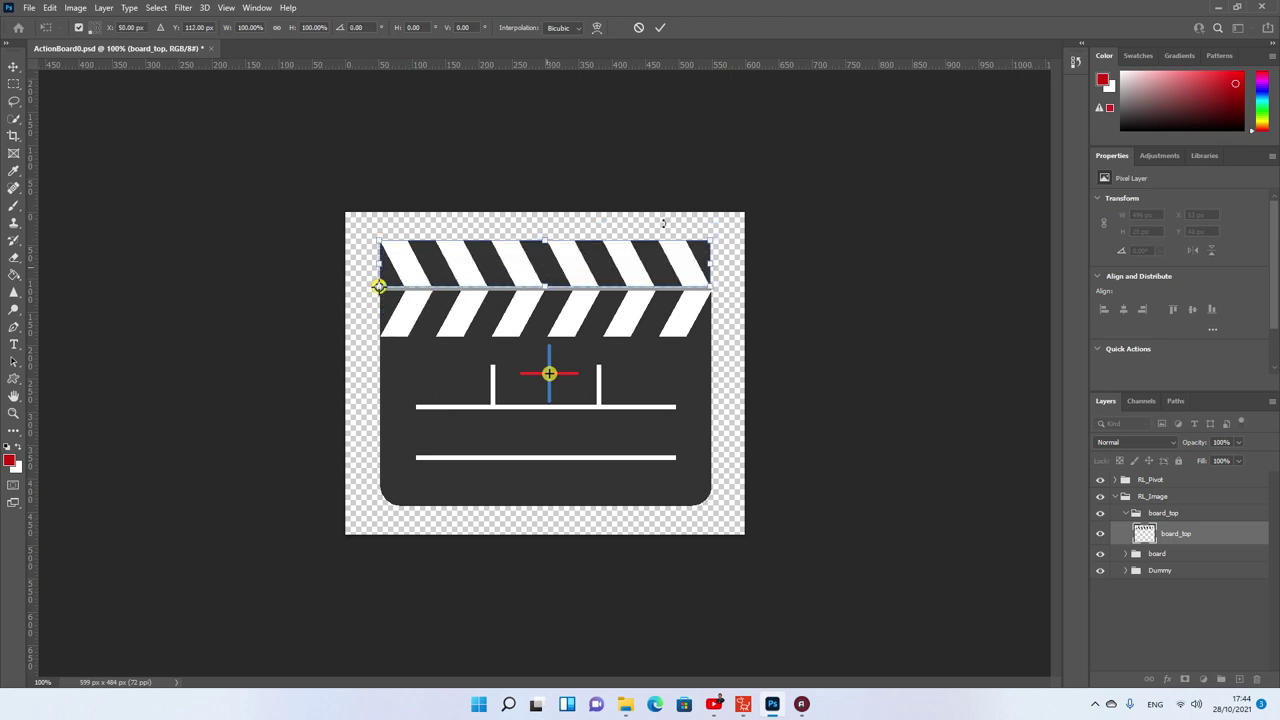
mouse_move(676, 224)
mouse_down()
mouse_move(430, 125)
mouse_move(610, 205)
mouse_move(504, 173)
mouse_move(675, 185)
mouse_move(718, 208)
mouse_move(651, 226)
mouse_up()
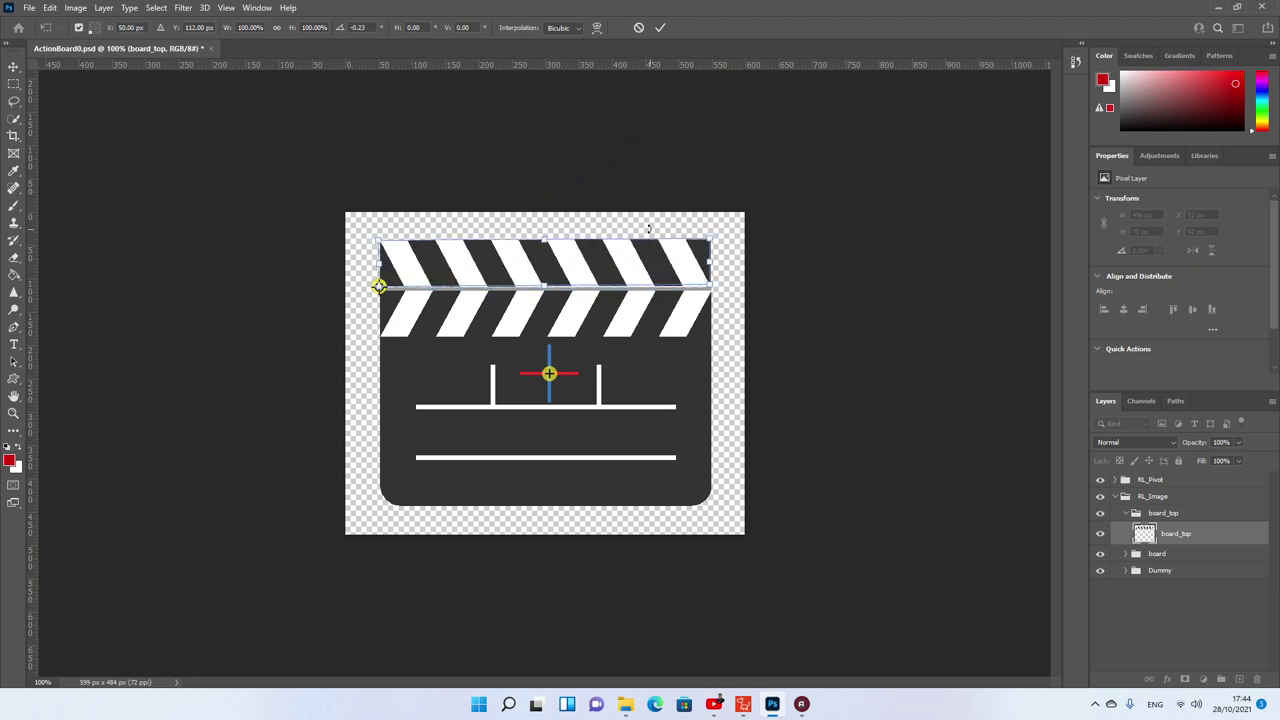
key(ctrl+z)
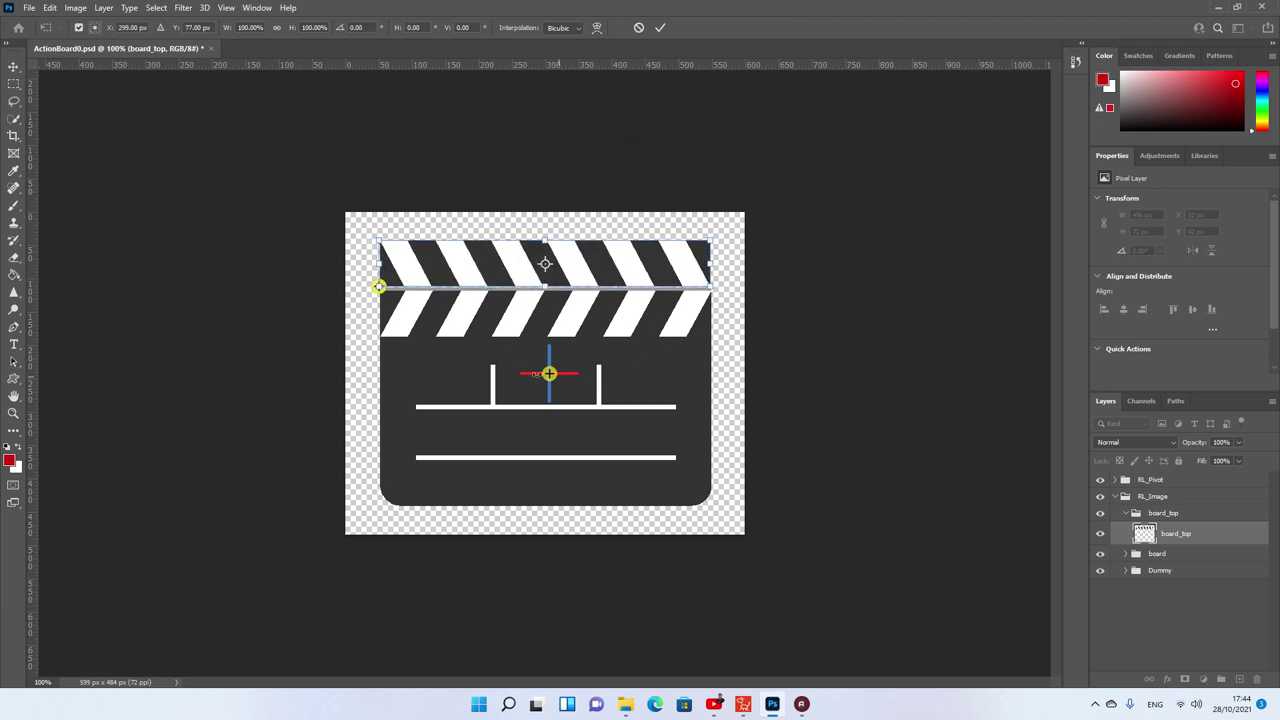
key(Return)
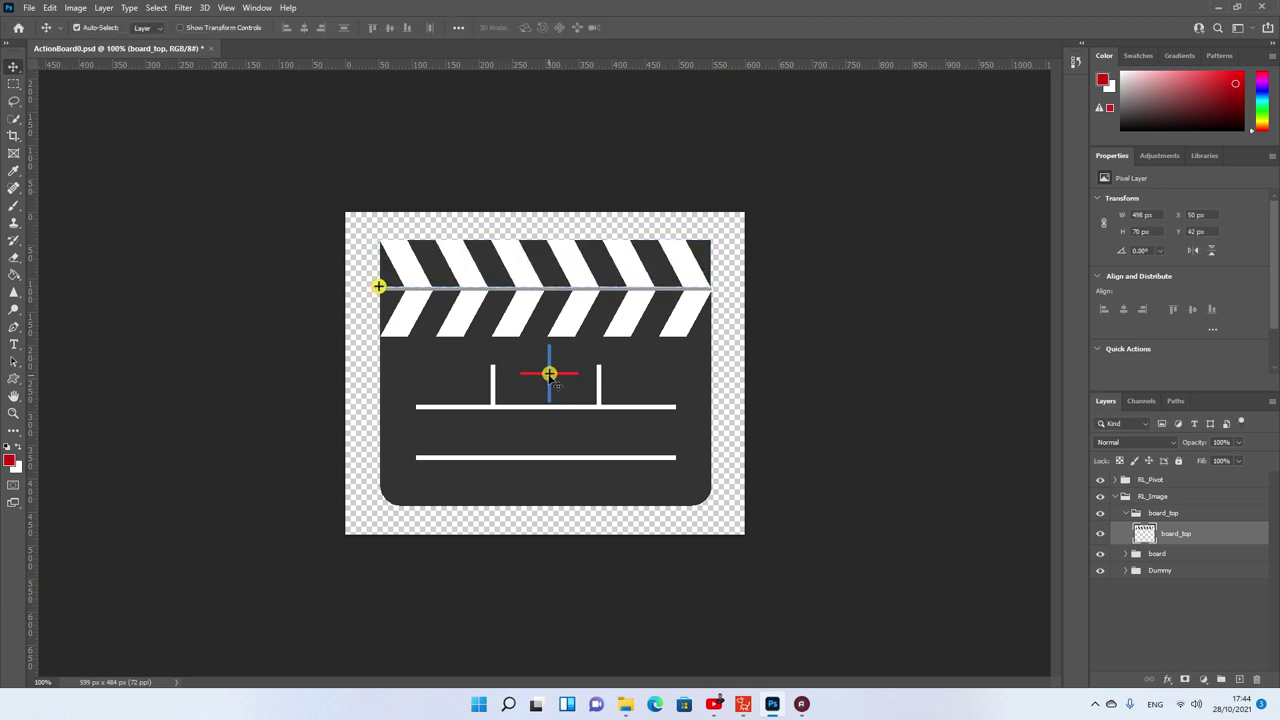
- Move the Dummy and ObjectPivot markers to the board's lower-left corner and back near its centre, and hide the RL_Pivot group
drag(550, 376, 403, 486)
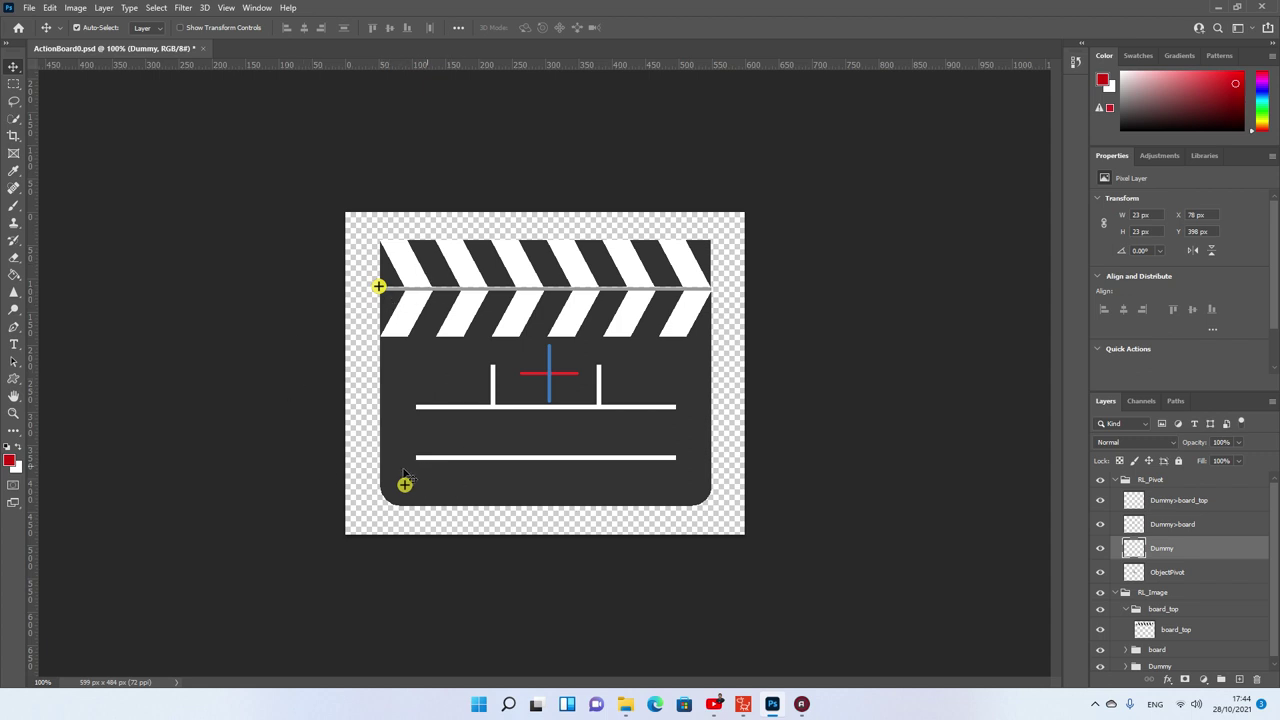
mouse_move(553, 379)
mouse_down()
mouse_move(486, 446)
mouse_move(405, 487)
mouse_up()
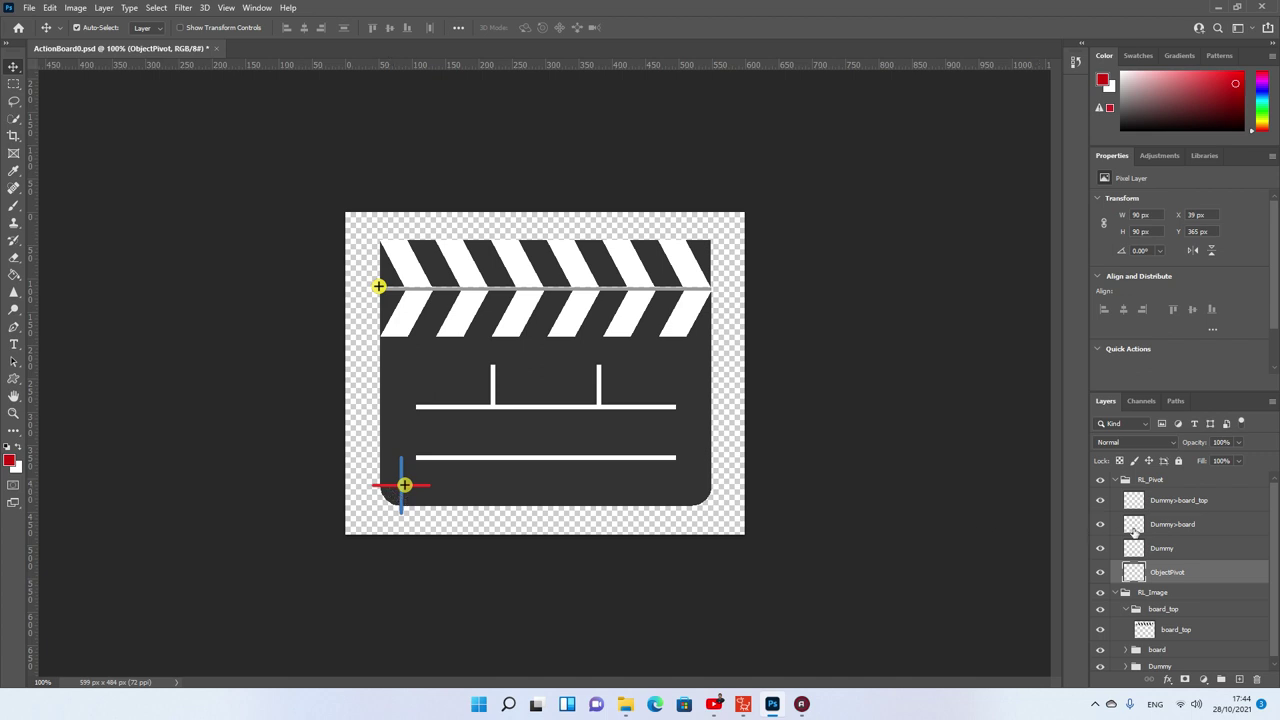
drag(421, 486, 545, 379)
click(1116, 480)
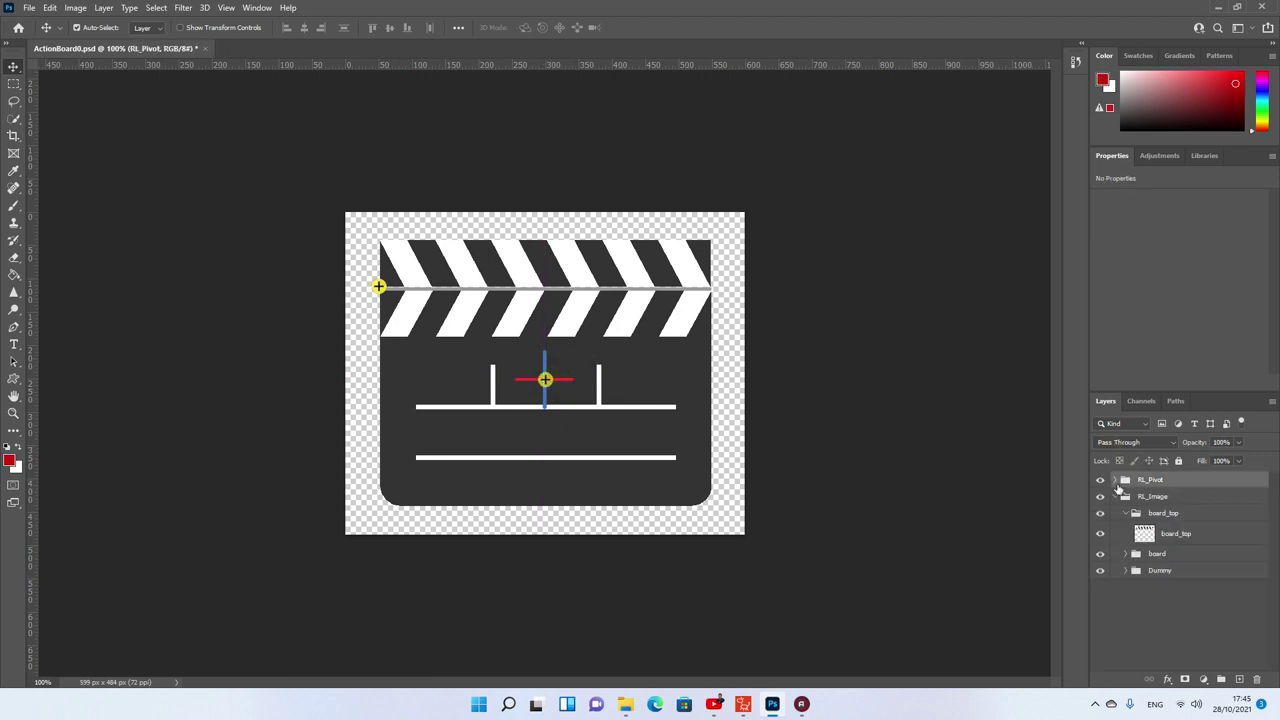
click(1101, 480)
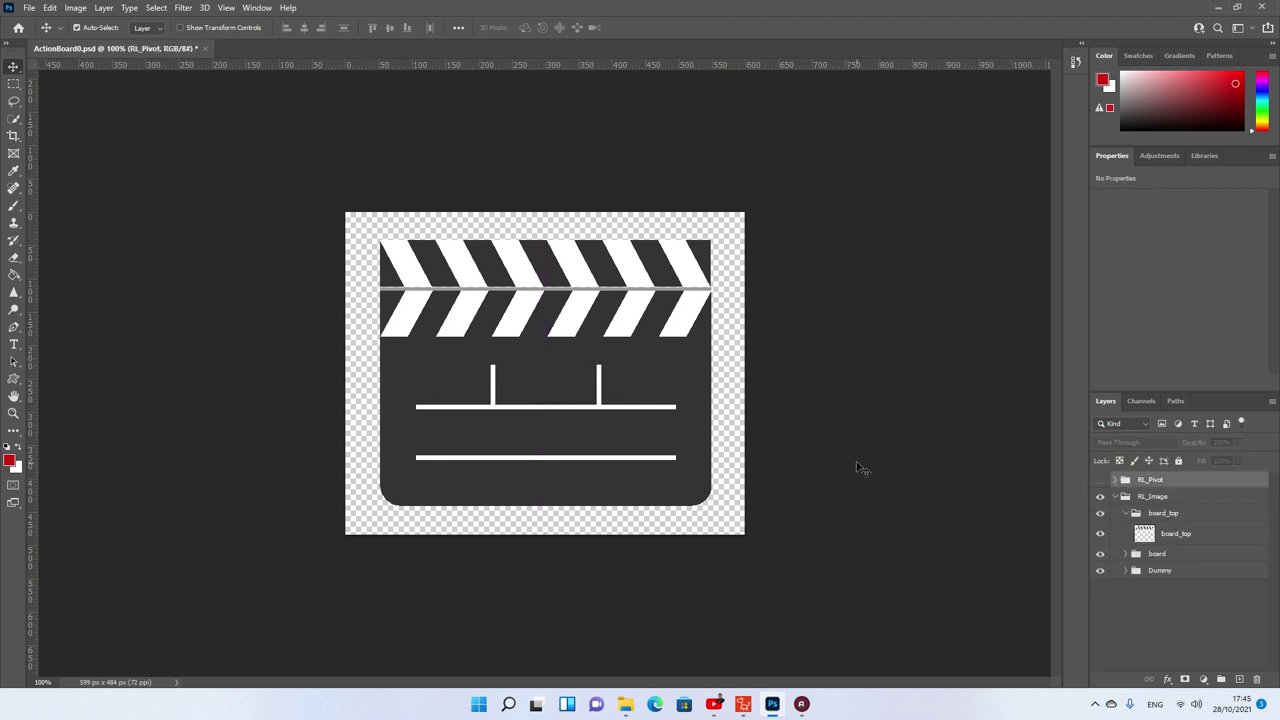
- Try moving the board_top and board layers separately on the canvas, and undo the moves
click(1126, 513)
drag(520, 281, 495, 228)
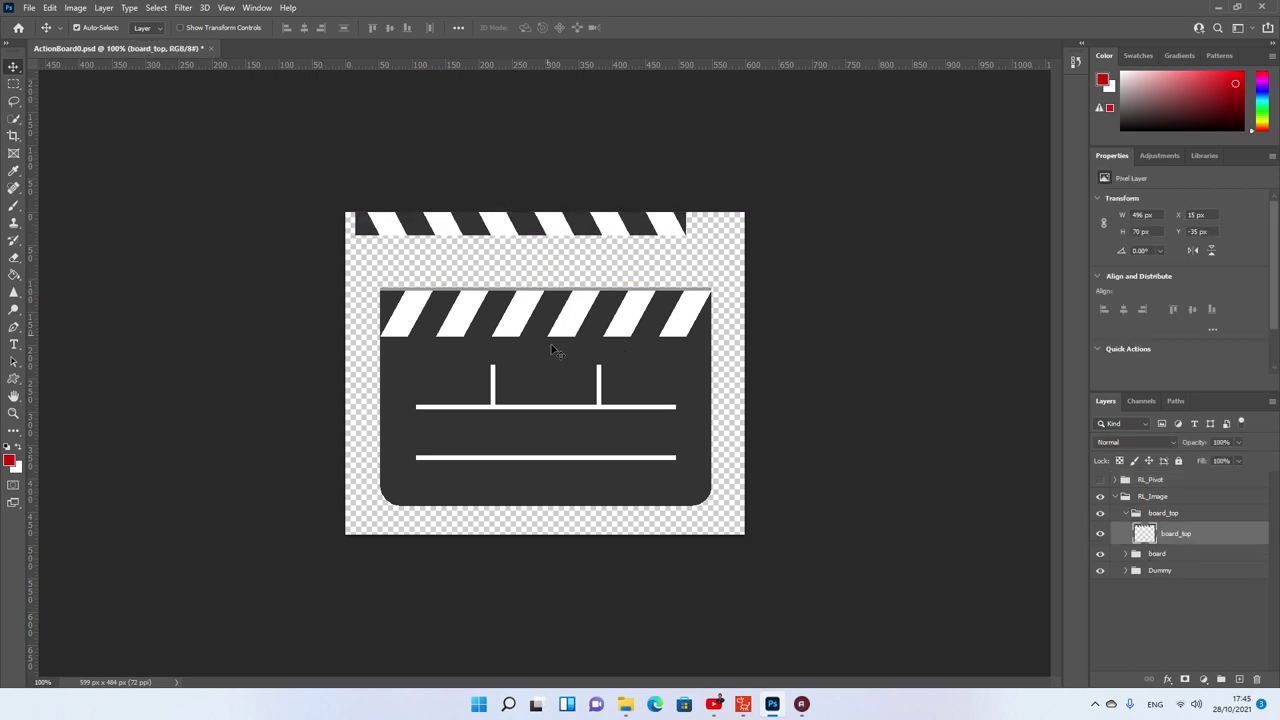
drag(558, 328, 606, 393)
key(ctrl+z)
click(541, 236)
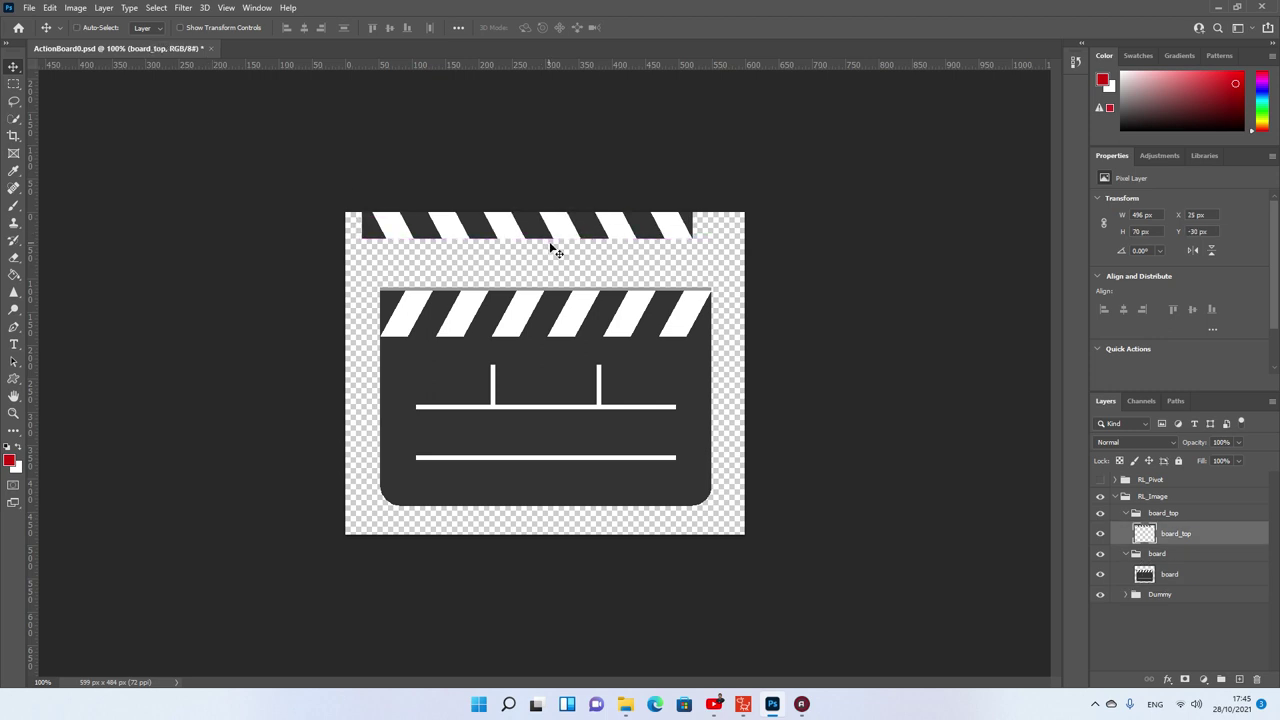
key(ctrl+z)
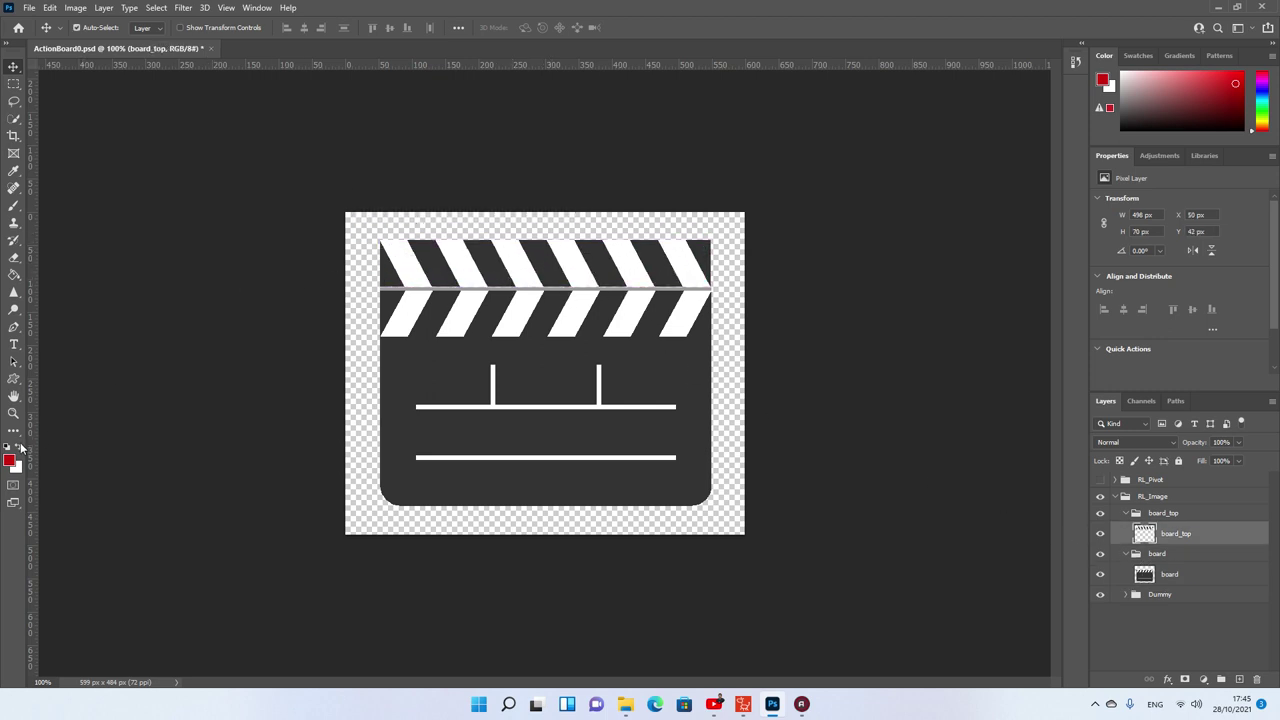
- Fill all six white stripes on the board_top layer with the red foreground colour using the Paint Bucket
key(g)
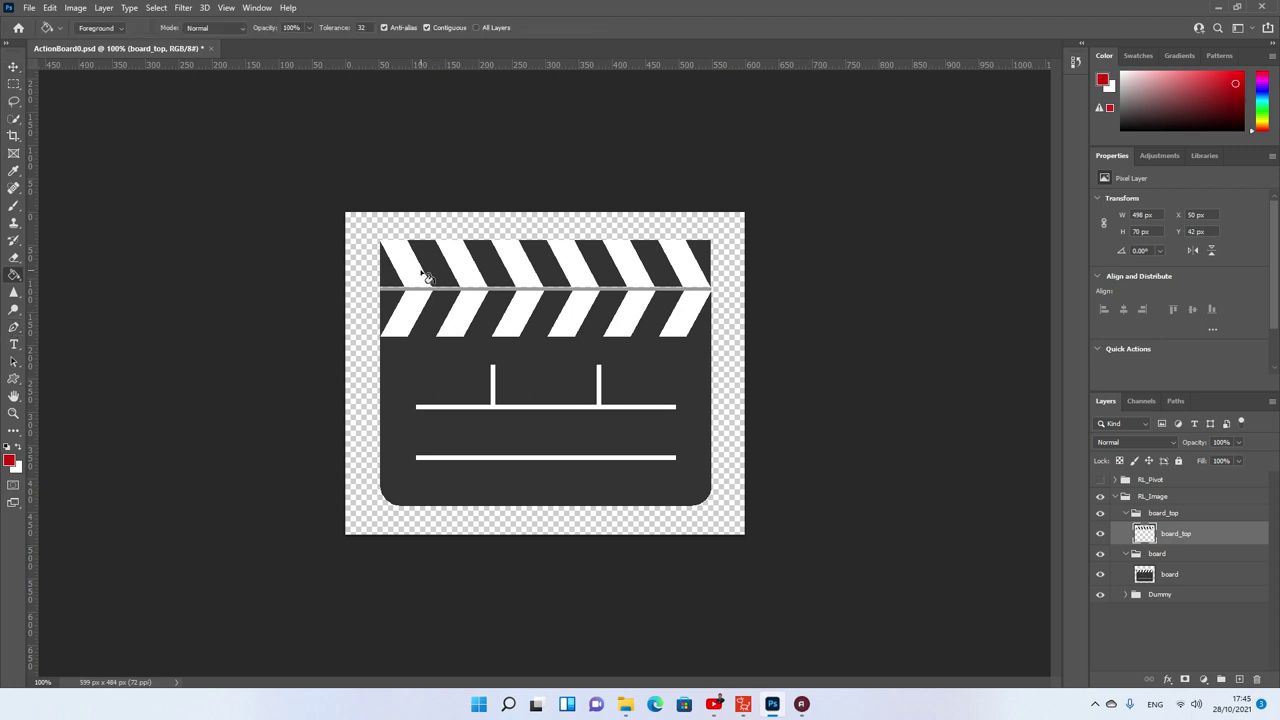
click(414, 271)
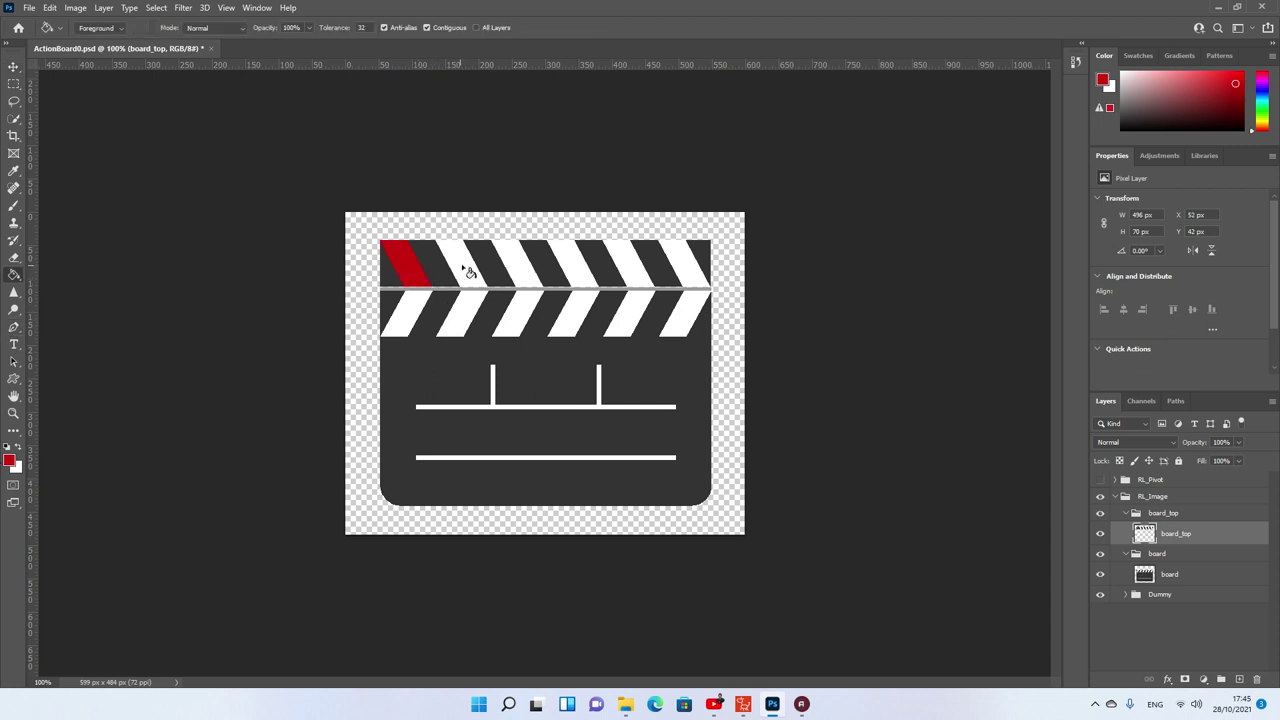
click(468, 271)
click(540, 273)
click(586, 275)
click(640, 275)
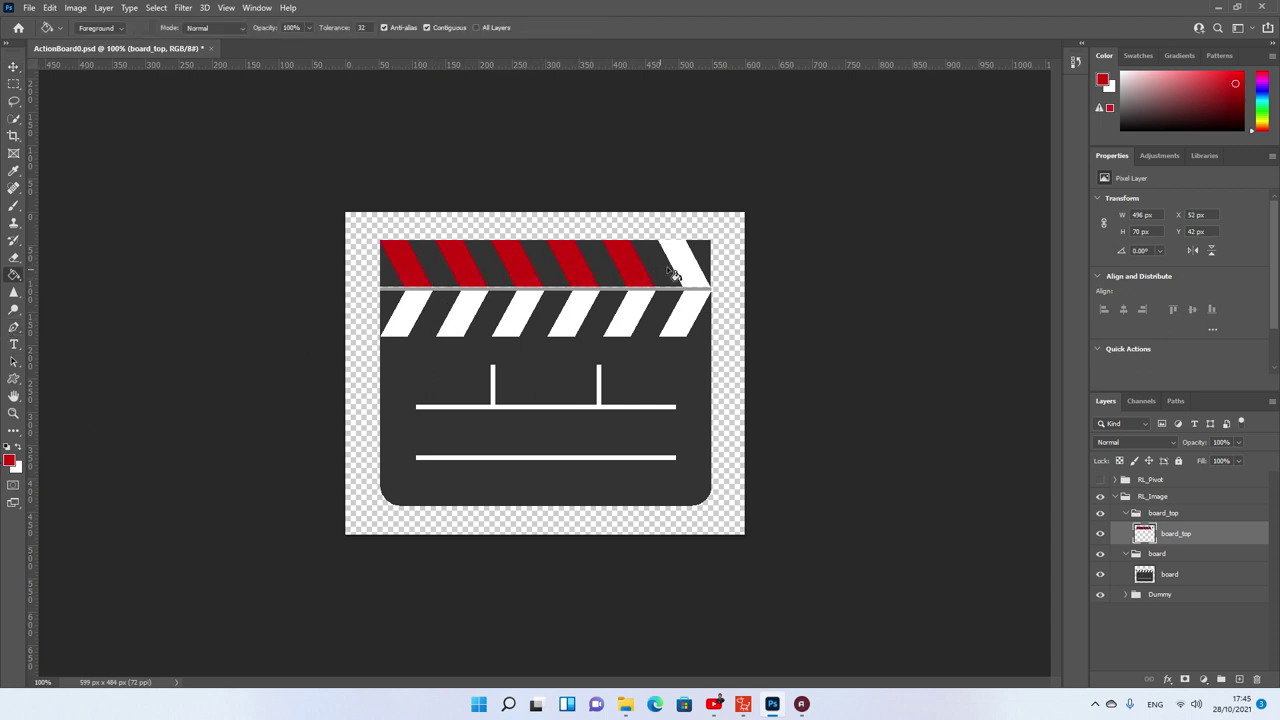
click(692, 272)
- Fill the six white stripes and the white lines on the board layer with red
click(1146, 578)
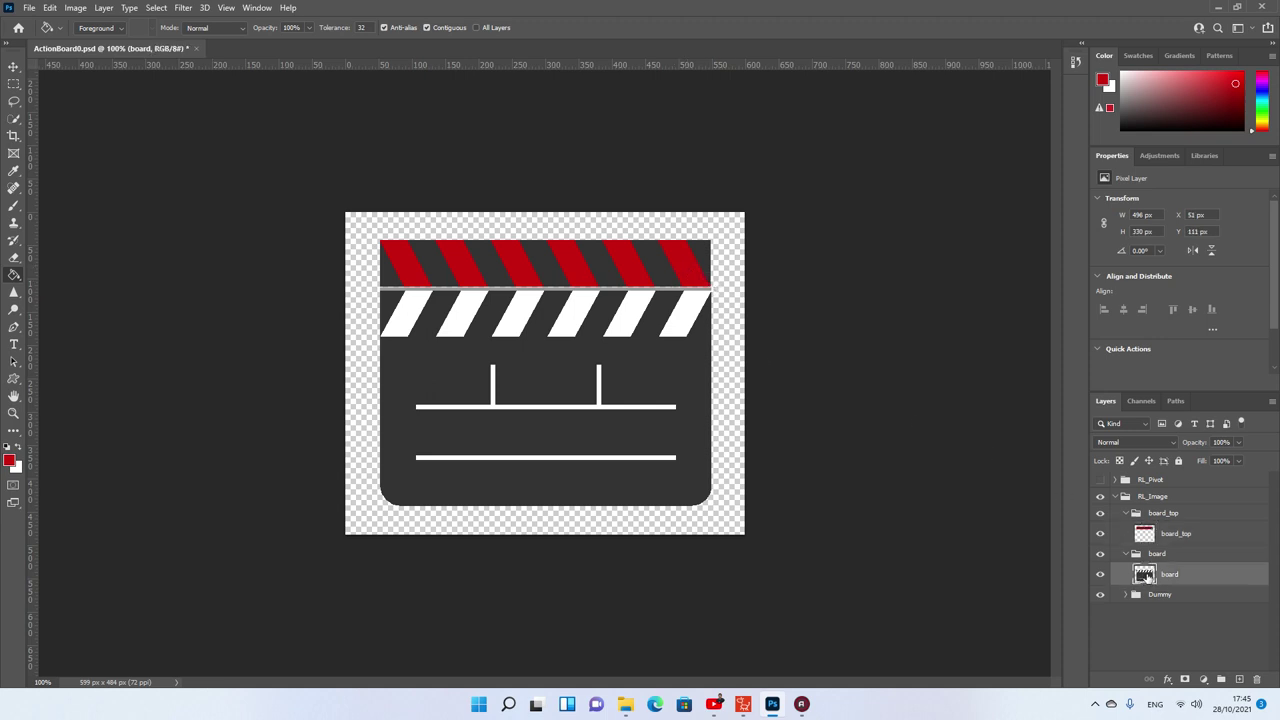
click(408, 315)
click(465, 325)
click(518, 325)
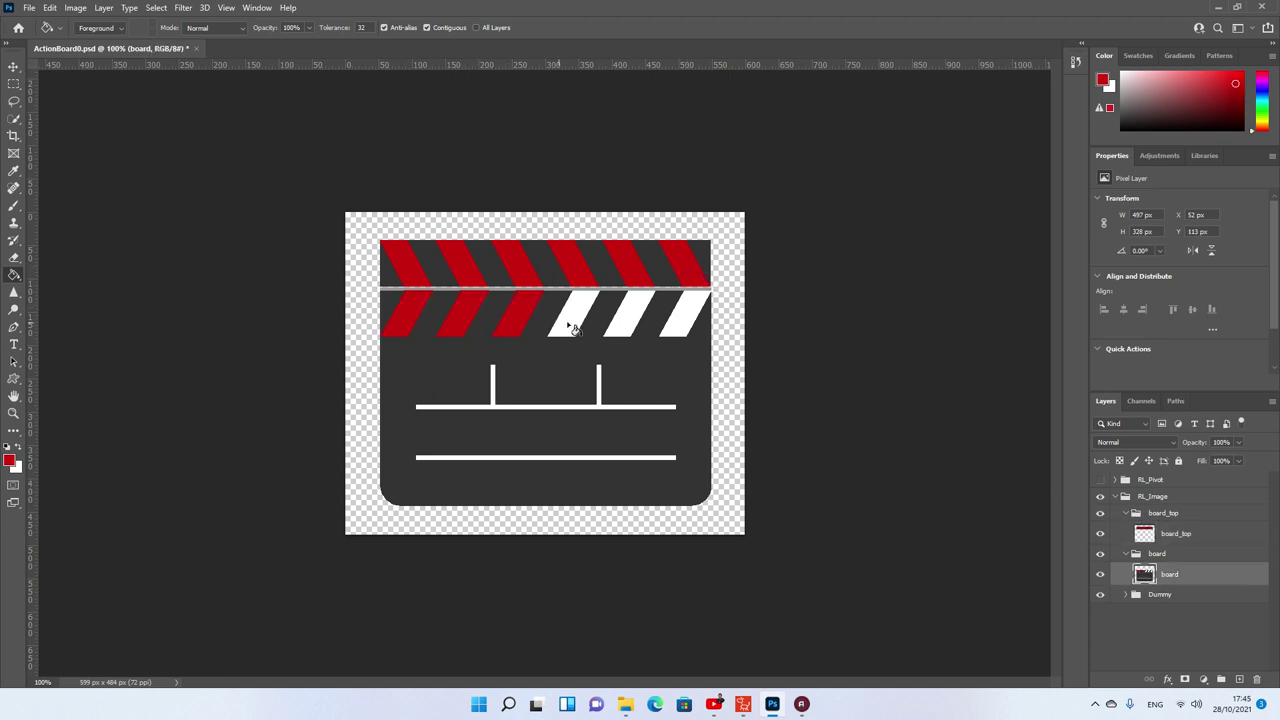
click(574, 325)
click(636, 326)
click(704, 326)
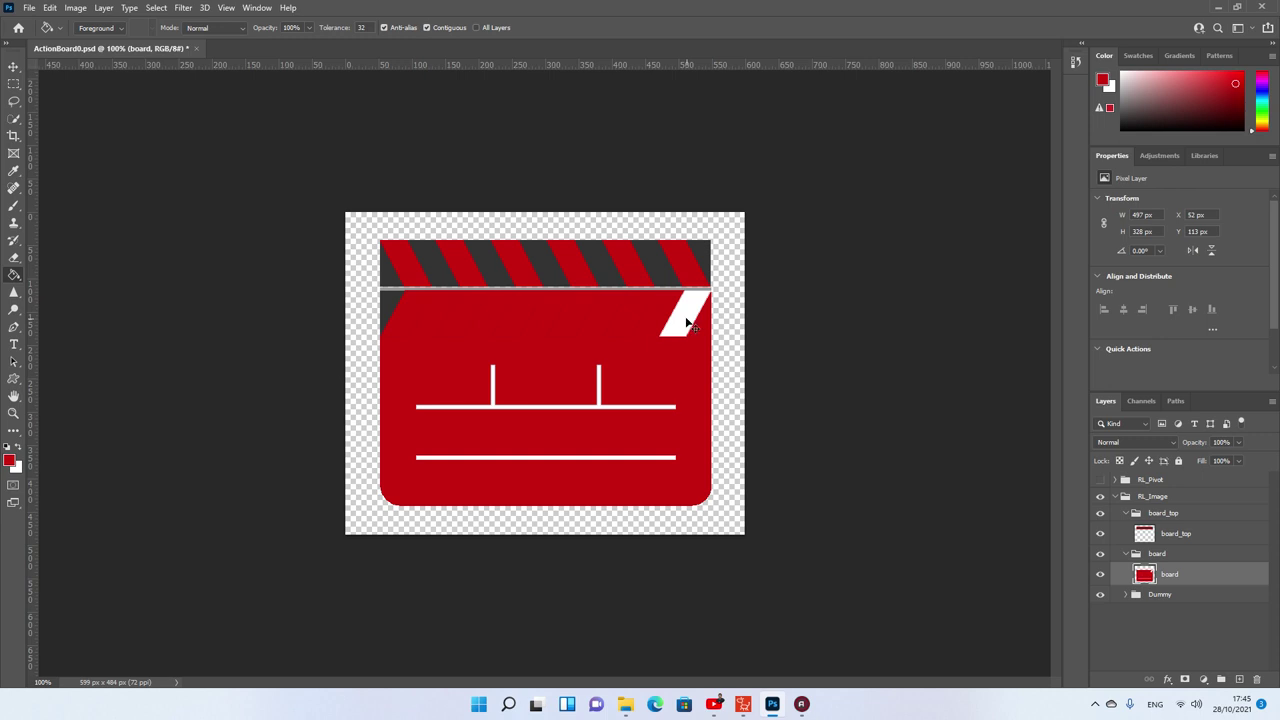
key(ctrl+z)
click(687, 323)
click(600, 407)
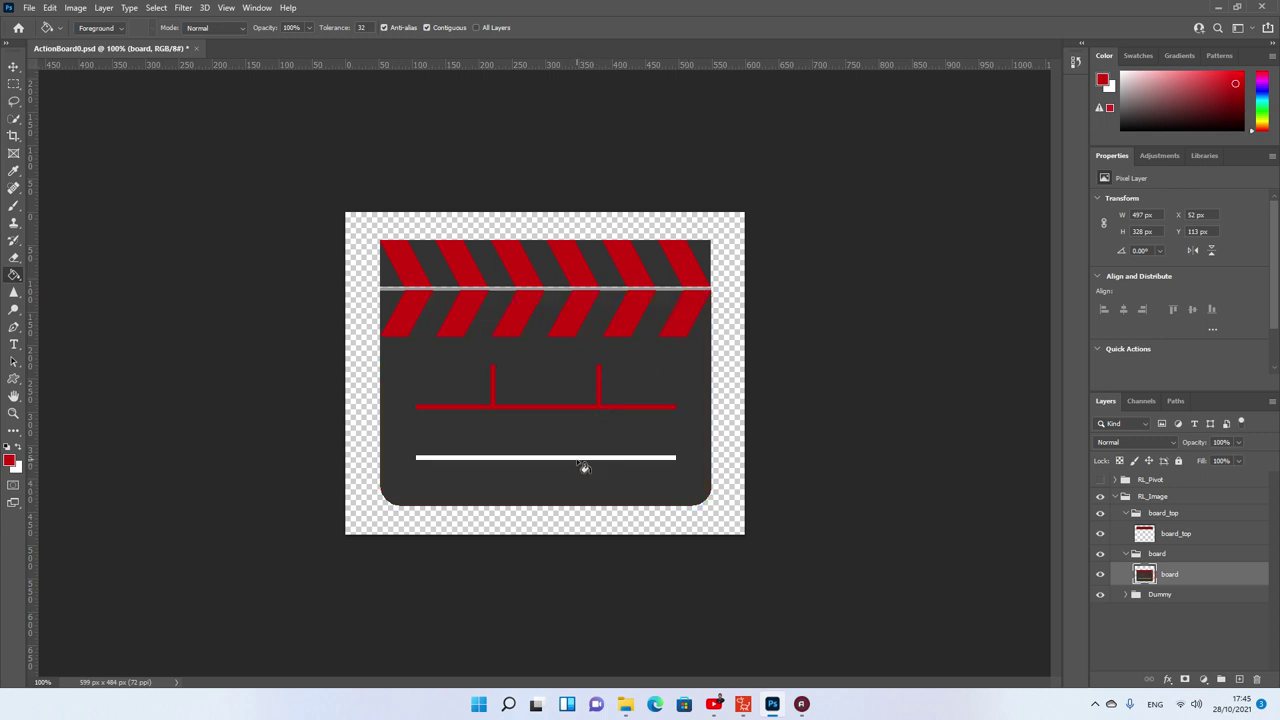
click(584, 458)
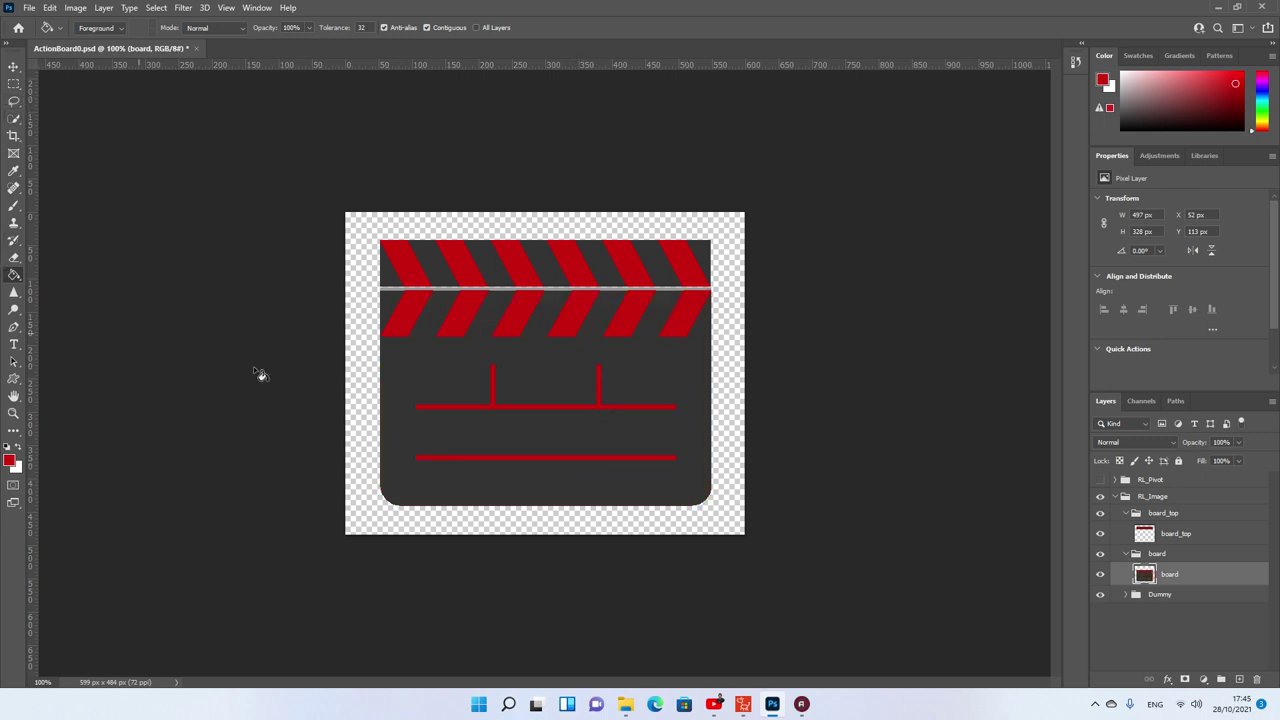
- Add a red letter T as text above the board layer and place it between the two short vertical lines
key(t)
click(513, 380)
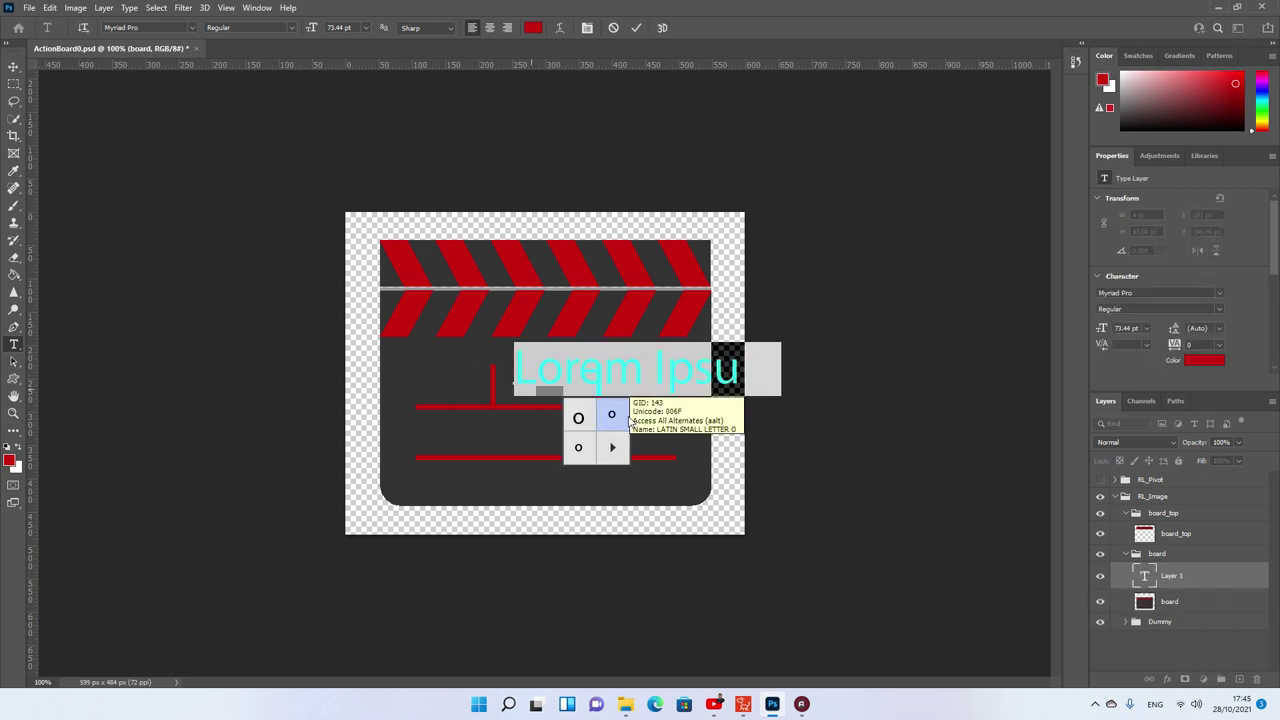
click(610, 419)
triple_click(581, 379)
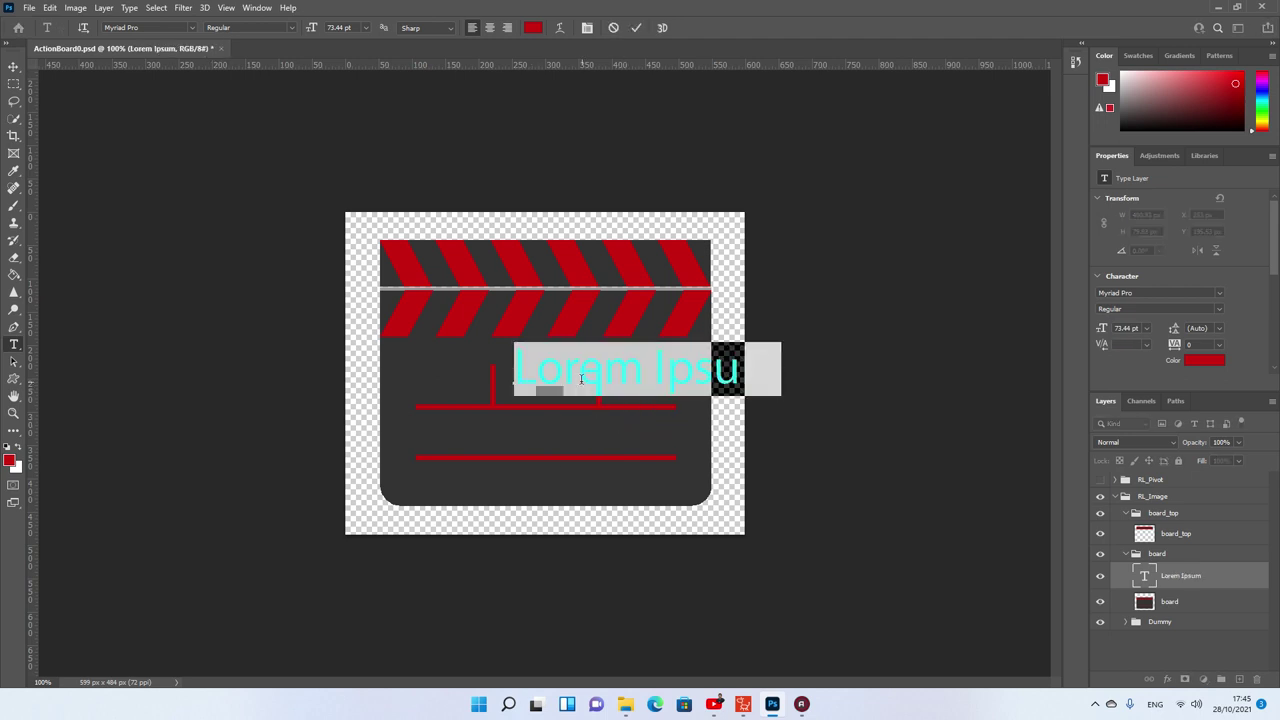
text(t)
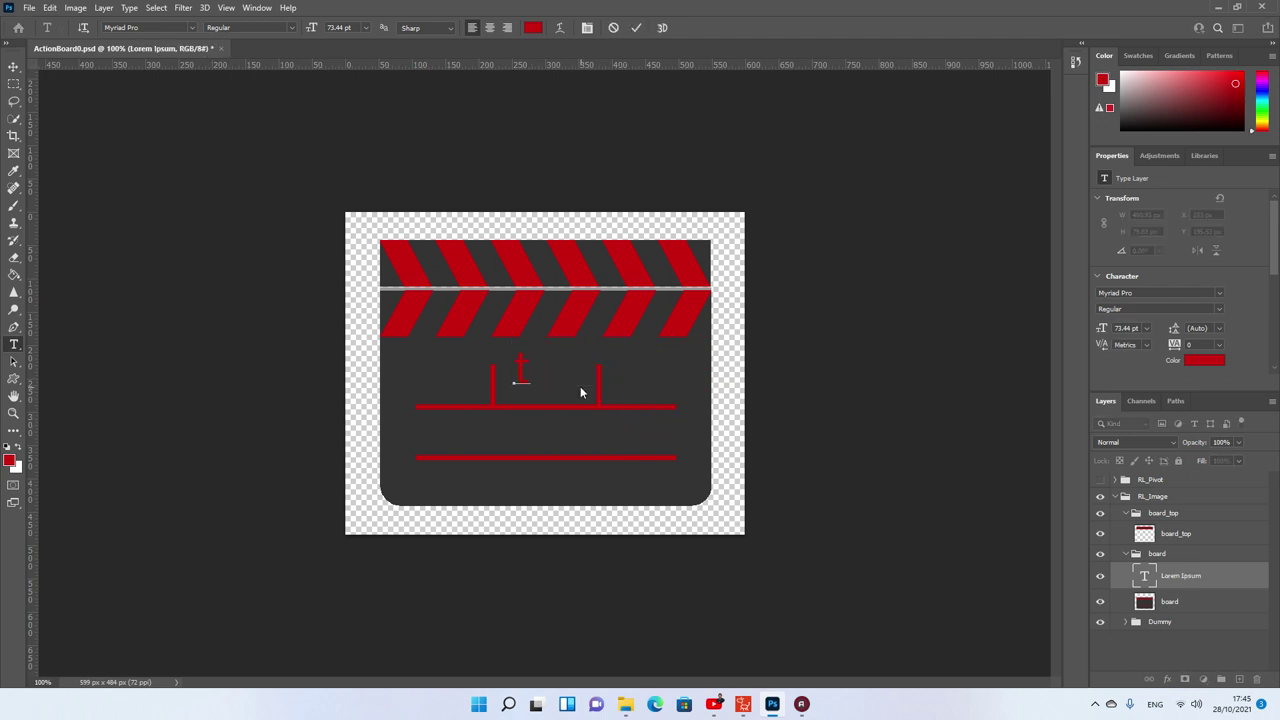
key(ctrl+Return)
key(v)
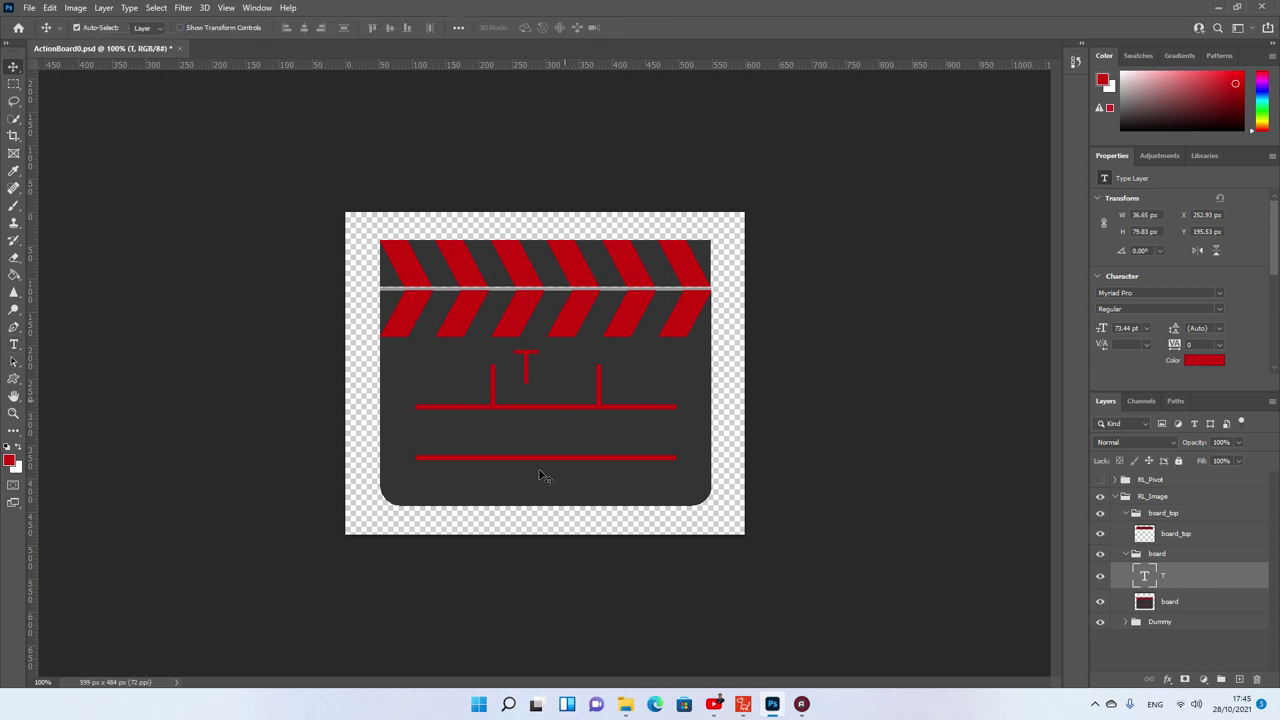
drag(522, 352, 541, 371)
- Rasterize the T text layer and merge it with the board layer beneath it
shift+click(1188, 604)
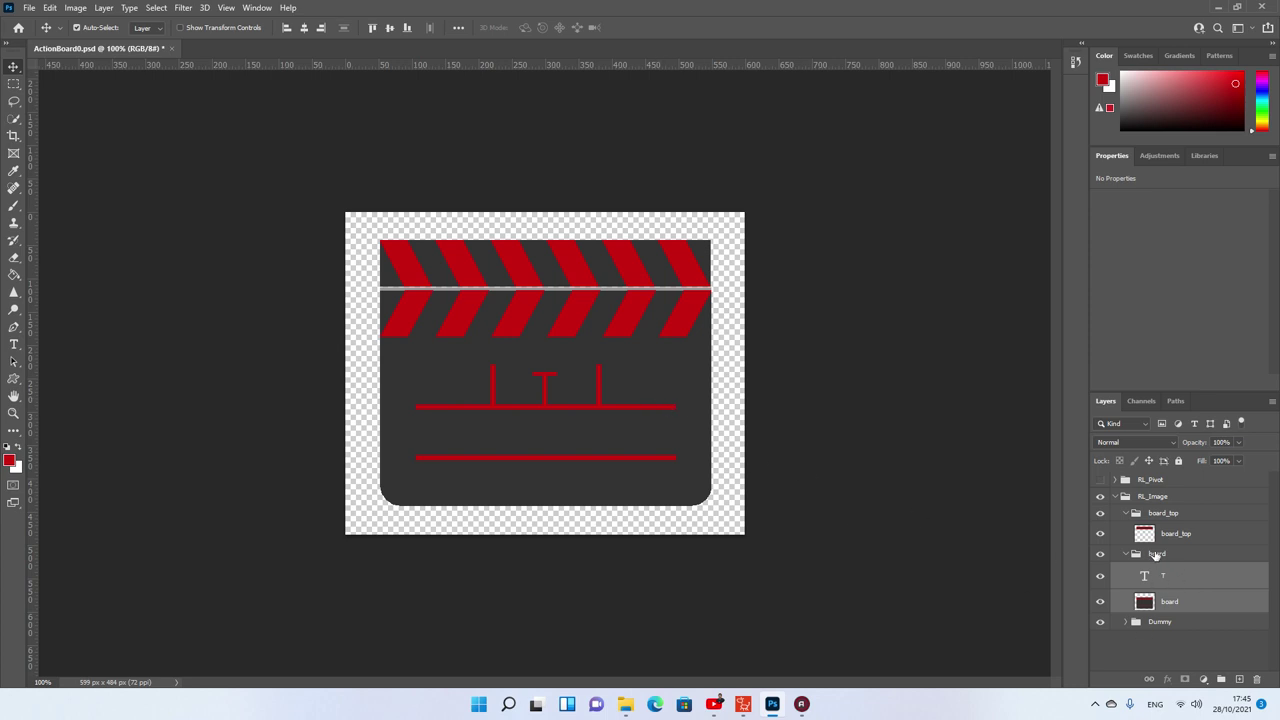
right_click(1180, 577)
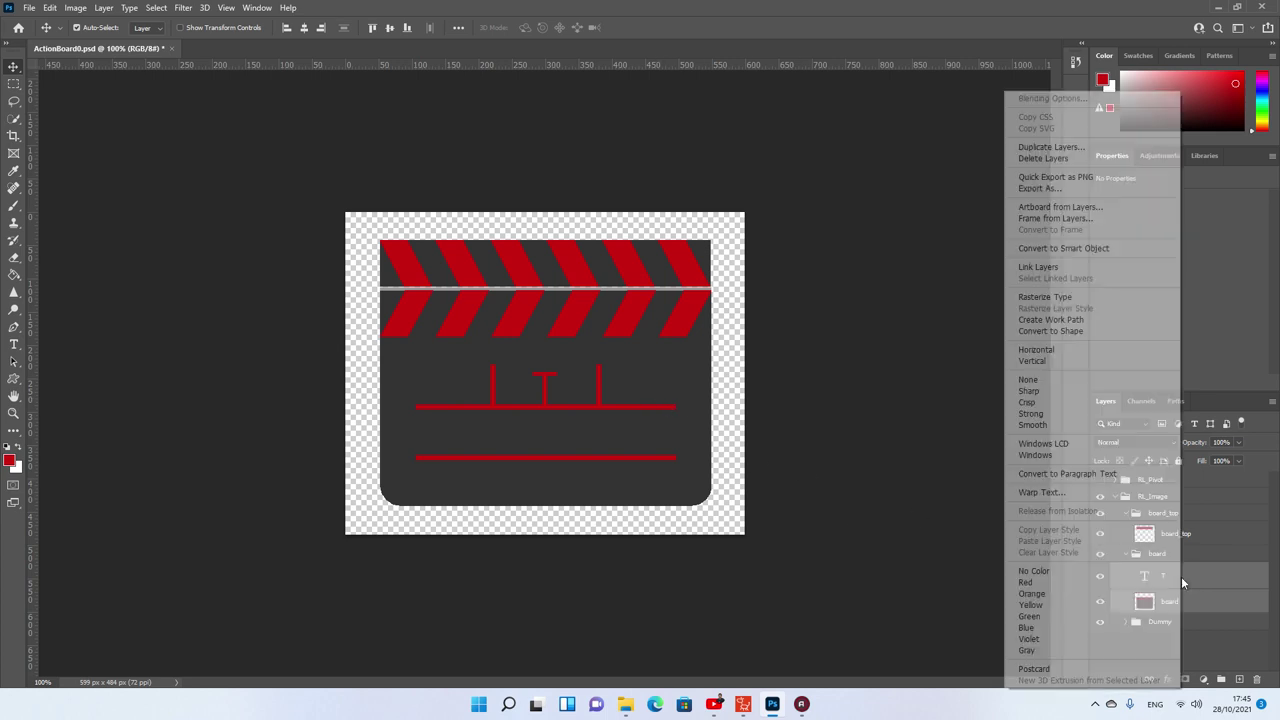
click(1052, 297)
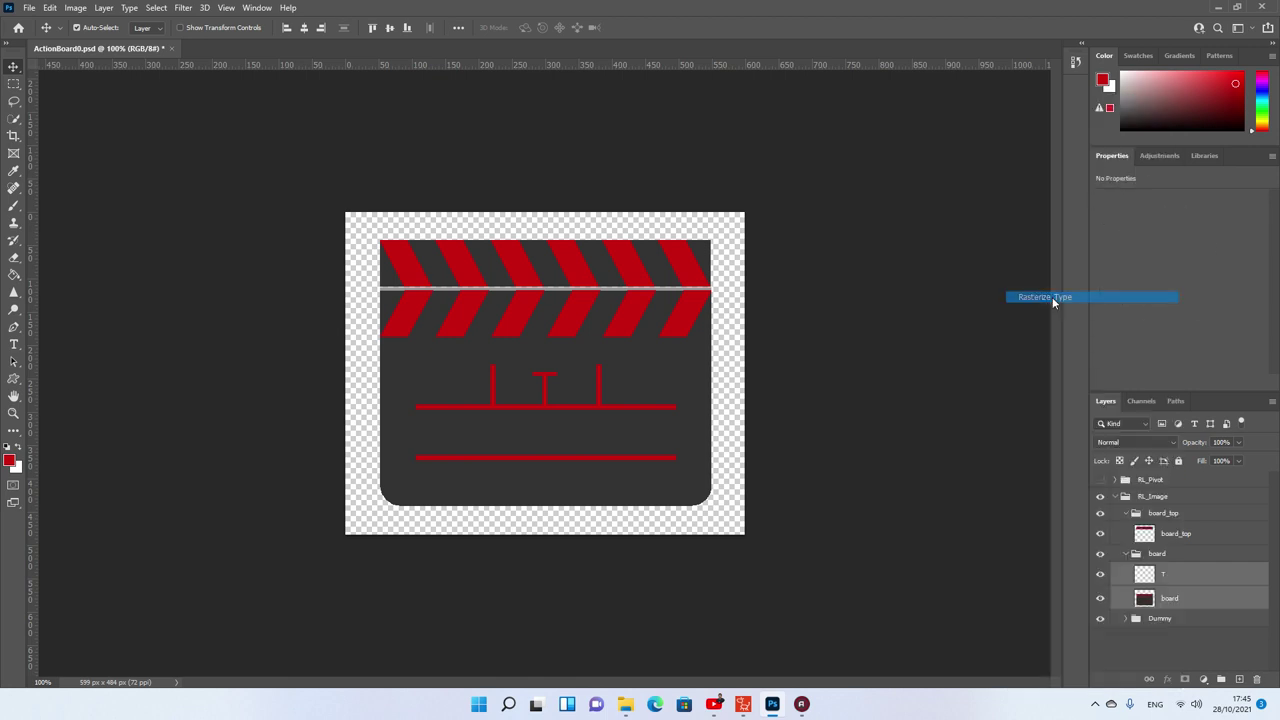
right_click(1171, 578)
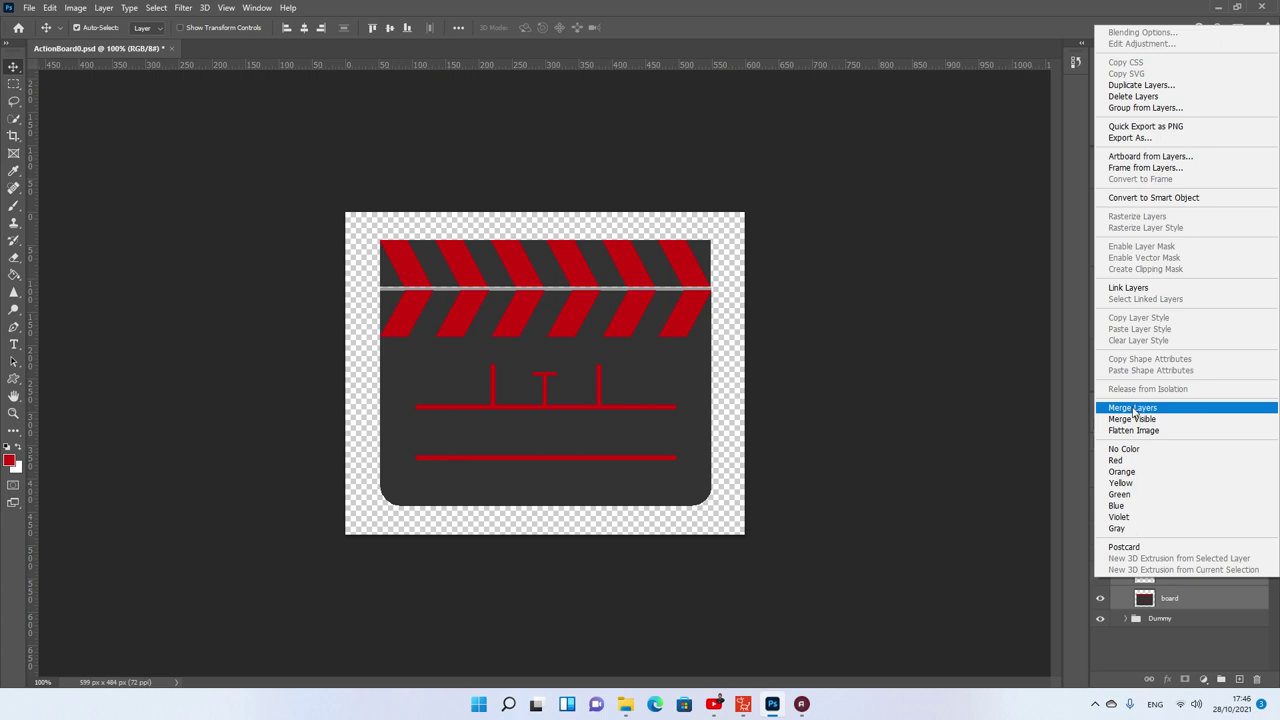
click(1134, 409)
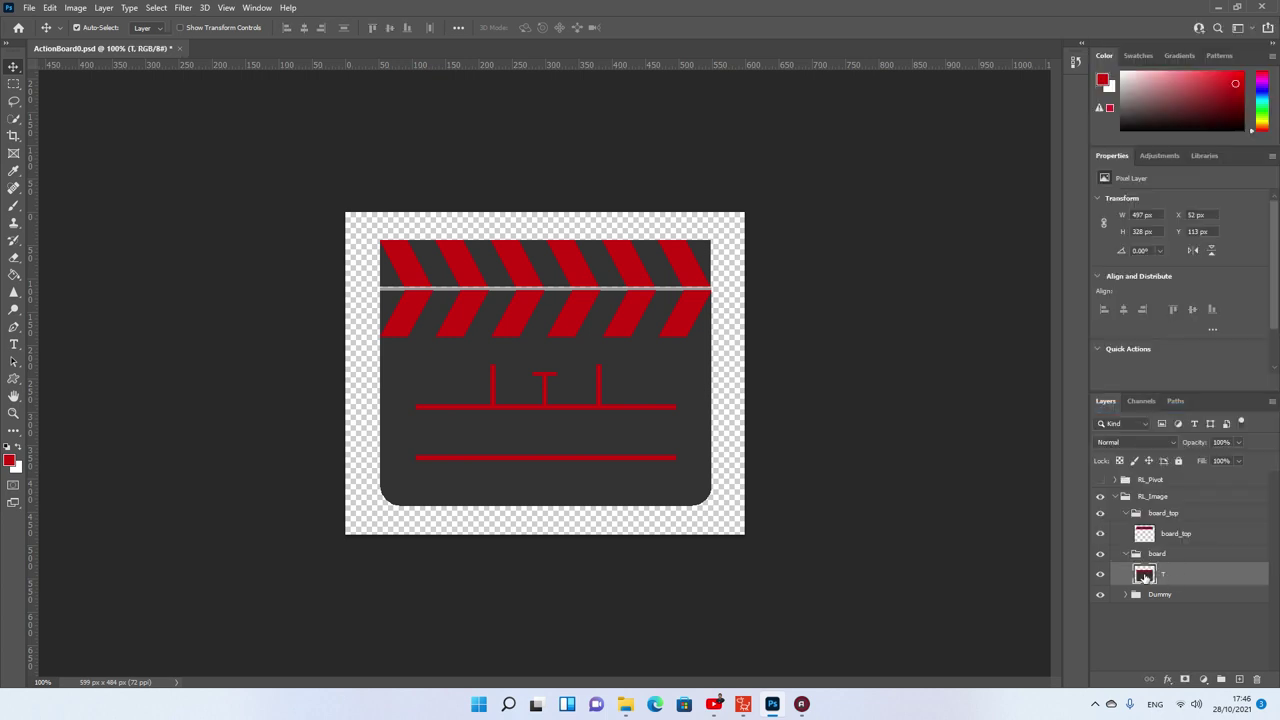
- Save the edited ActionBoard0.psd artwork and switch back to Cartoon Animator
key(ctrl+s)
click(743, 704)
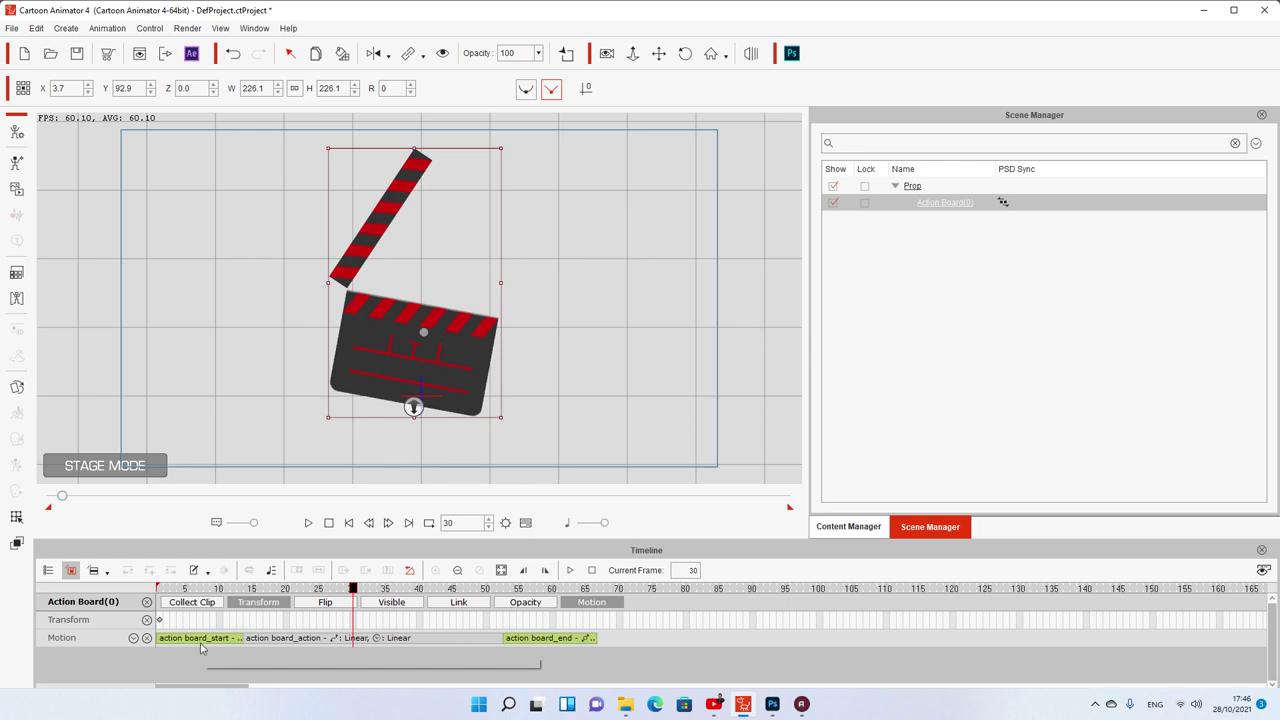
- Scrub and play the Action Board's start, action and end motions to review the recoloured artwork
click(257, 648)
click(339, 588)
drag(401, 597, 252, 588)
key(space)
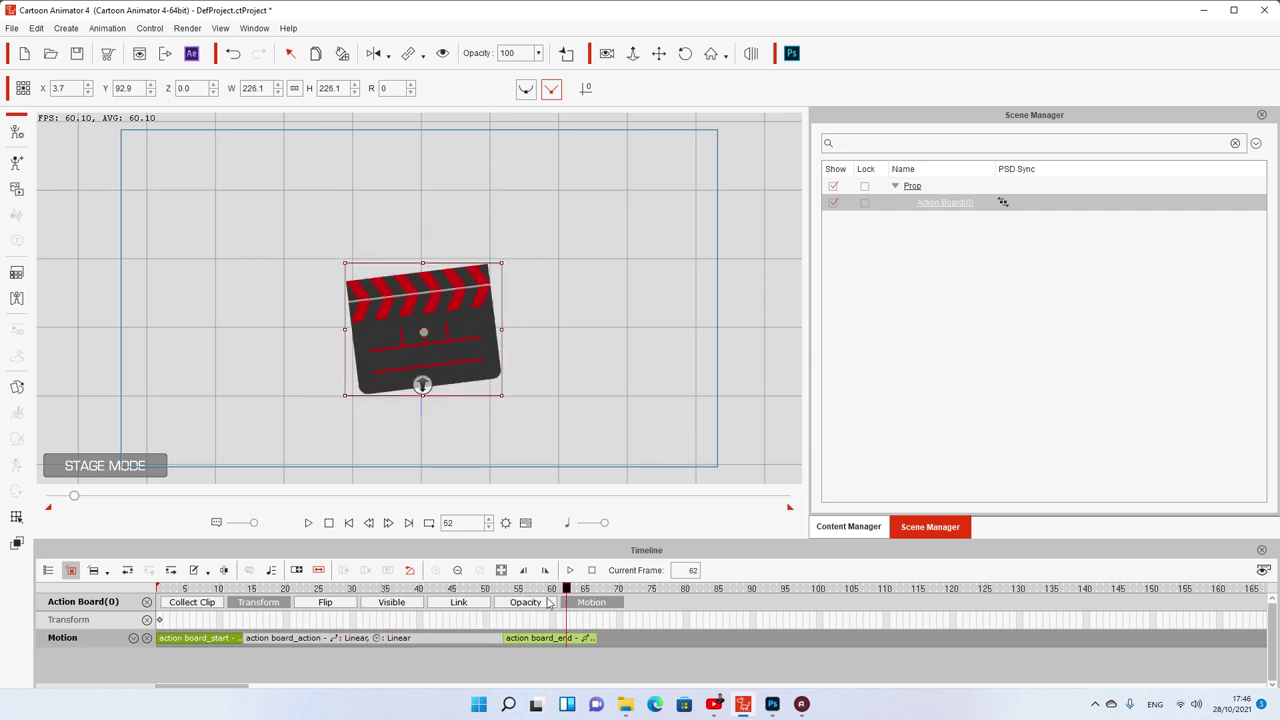
key(space)
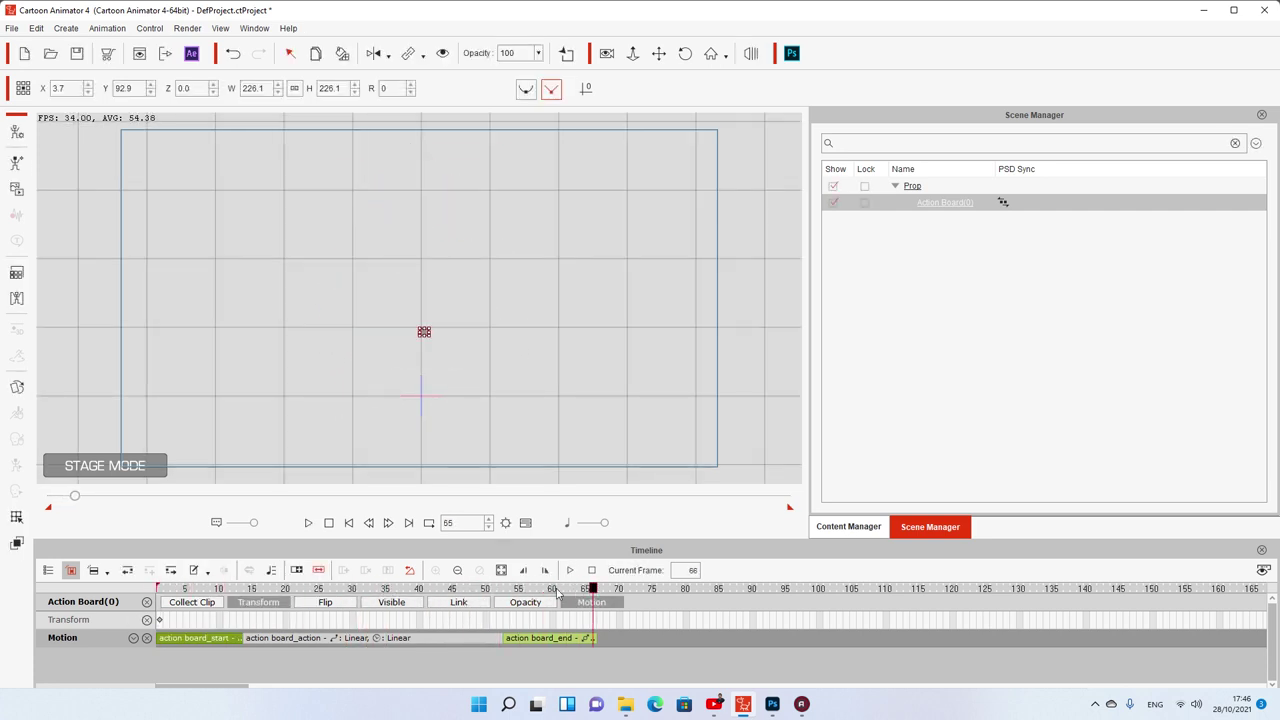
click(367, 588)
drag(322, 593, 160, 597)
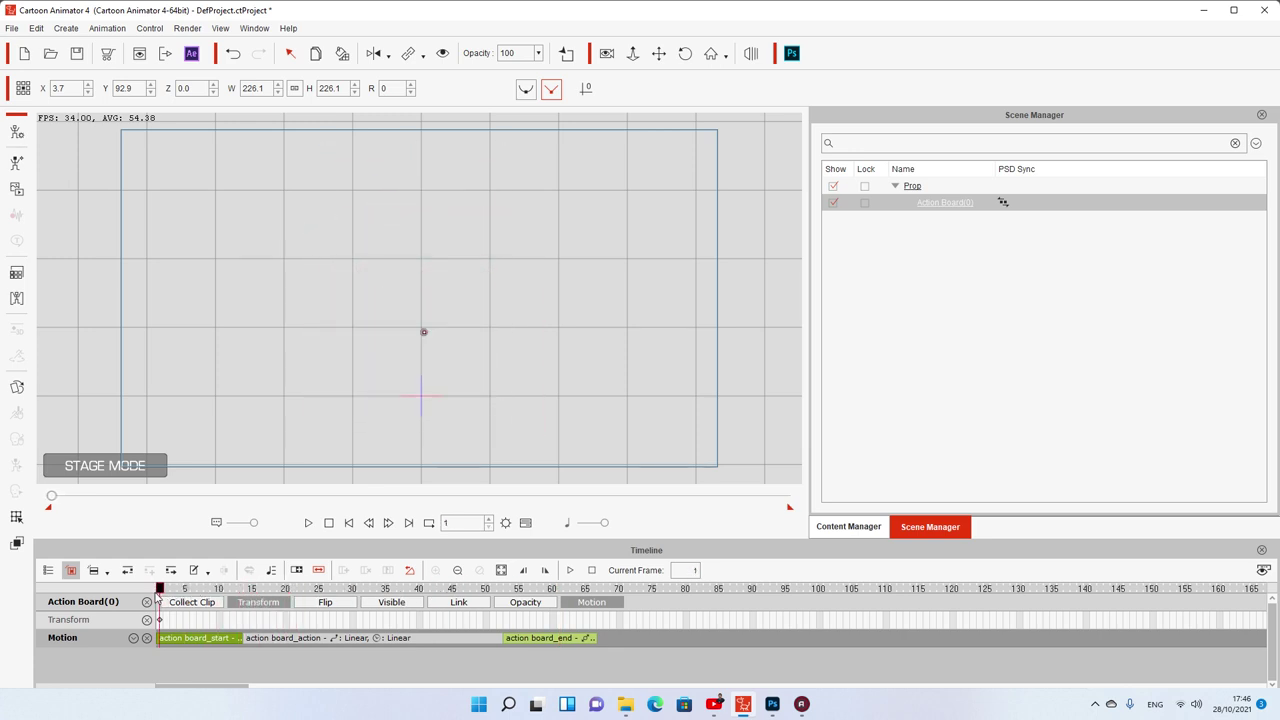
key(space)
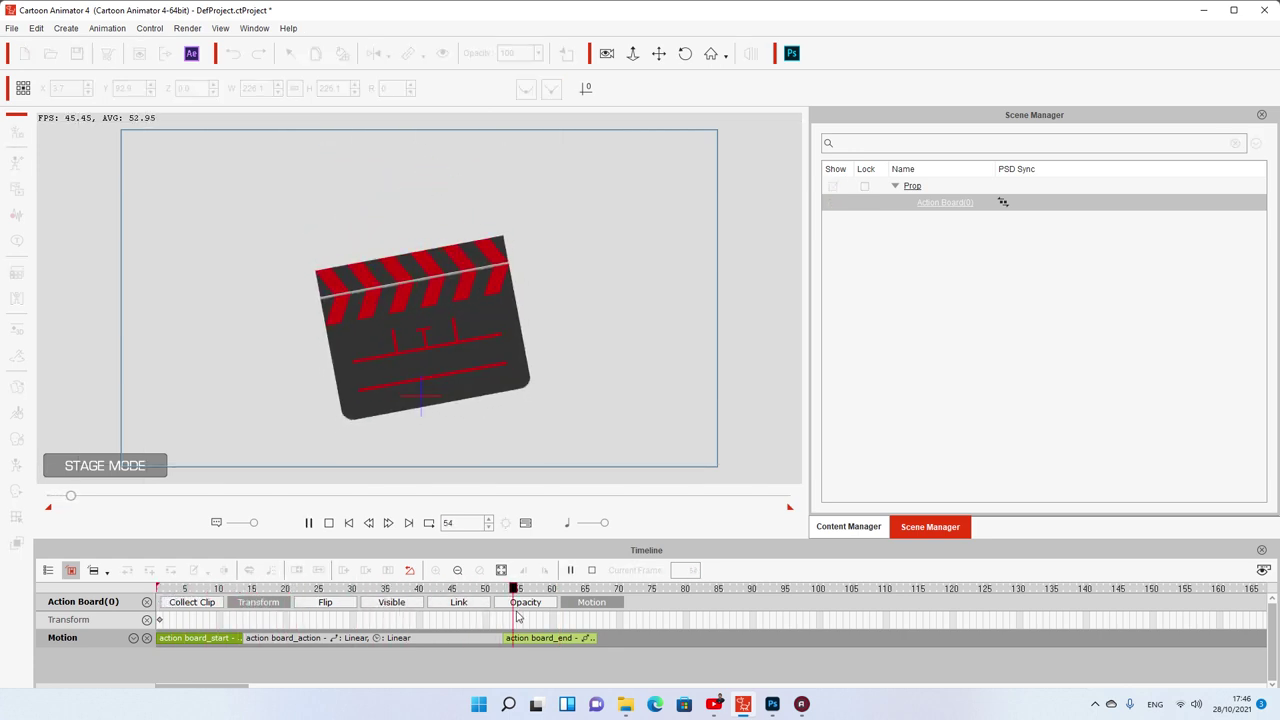
key(space)
drag(270, 597, 247, 591)
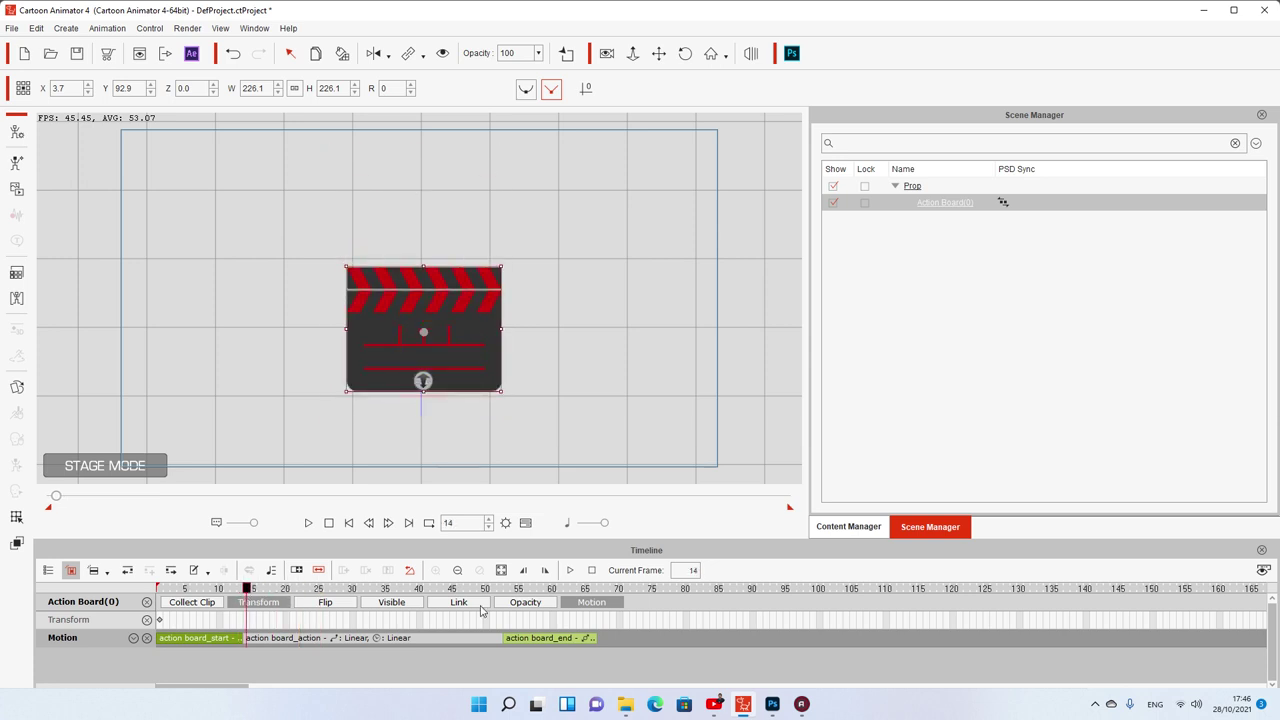
- Place the Alarm Clock prop from 01_G3 Animated Props near the stage centre at frame 66
click(846, 528)
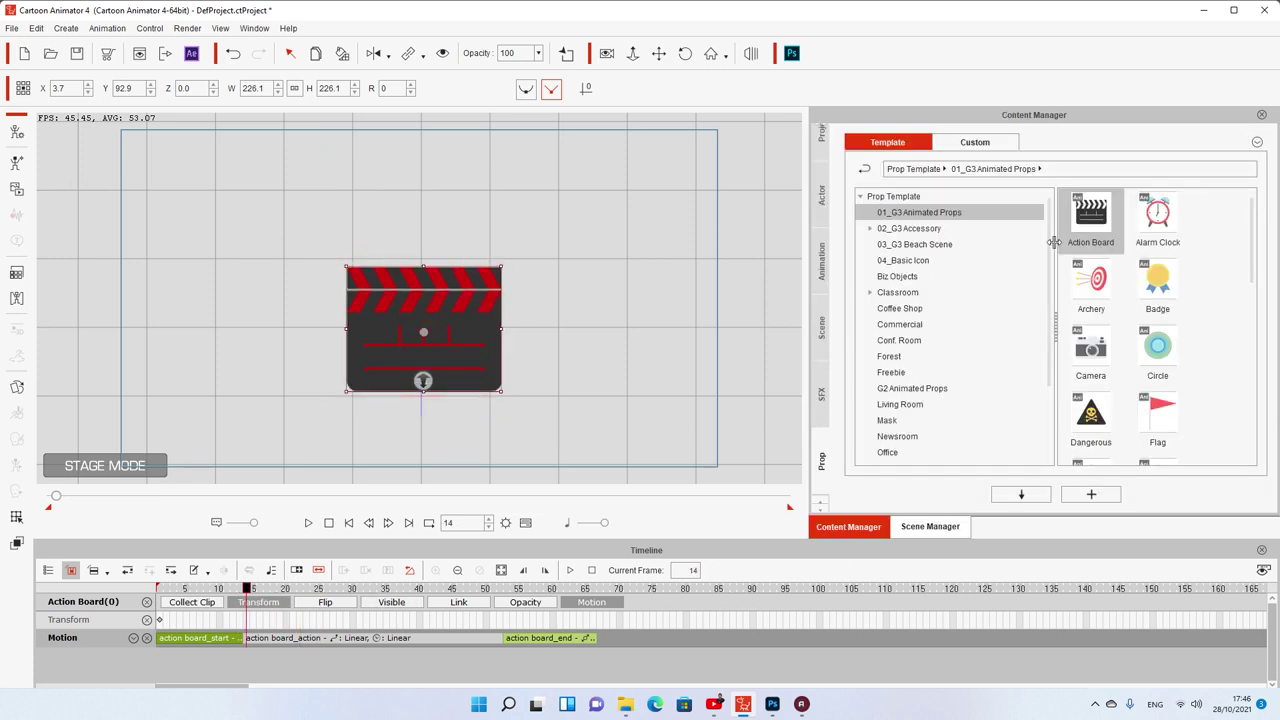
click(1102, 226)
drag(467, 590, 594, 596)
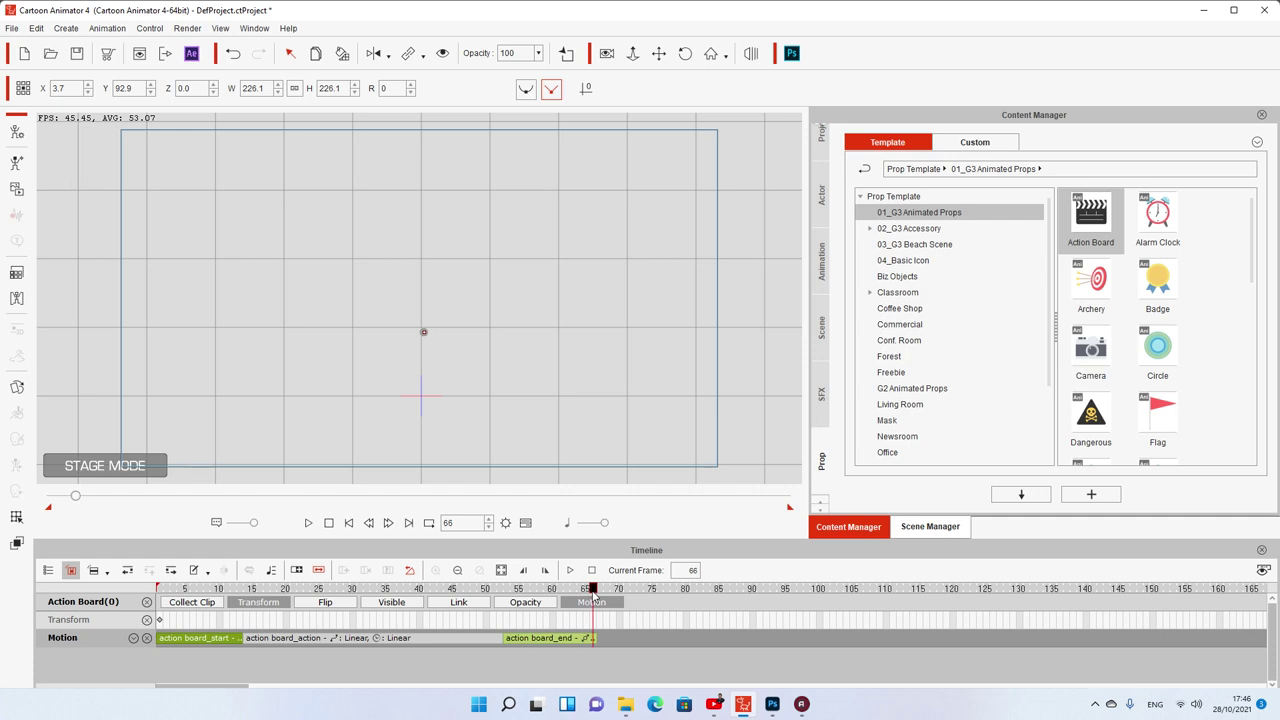
drag(1157, 216, 422, 288)
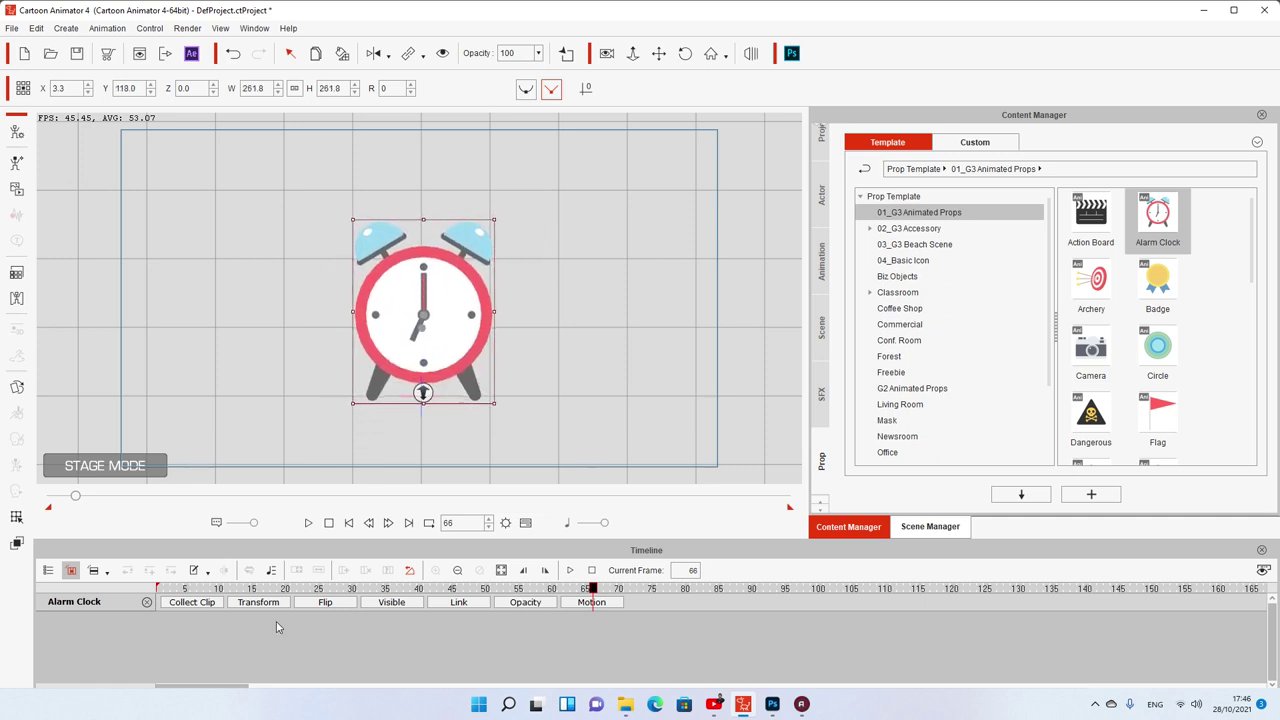
- Show the Alarm Clock's Transform track and, at frame 60, move the clock straight up above the camera frame to about Y 528
click(258, 602)
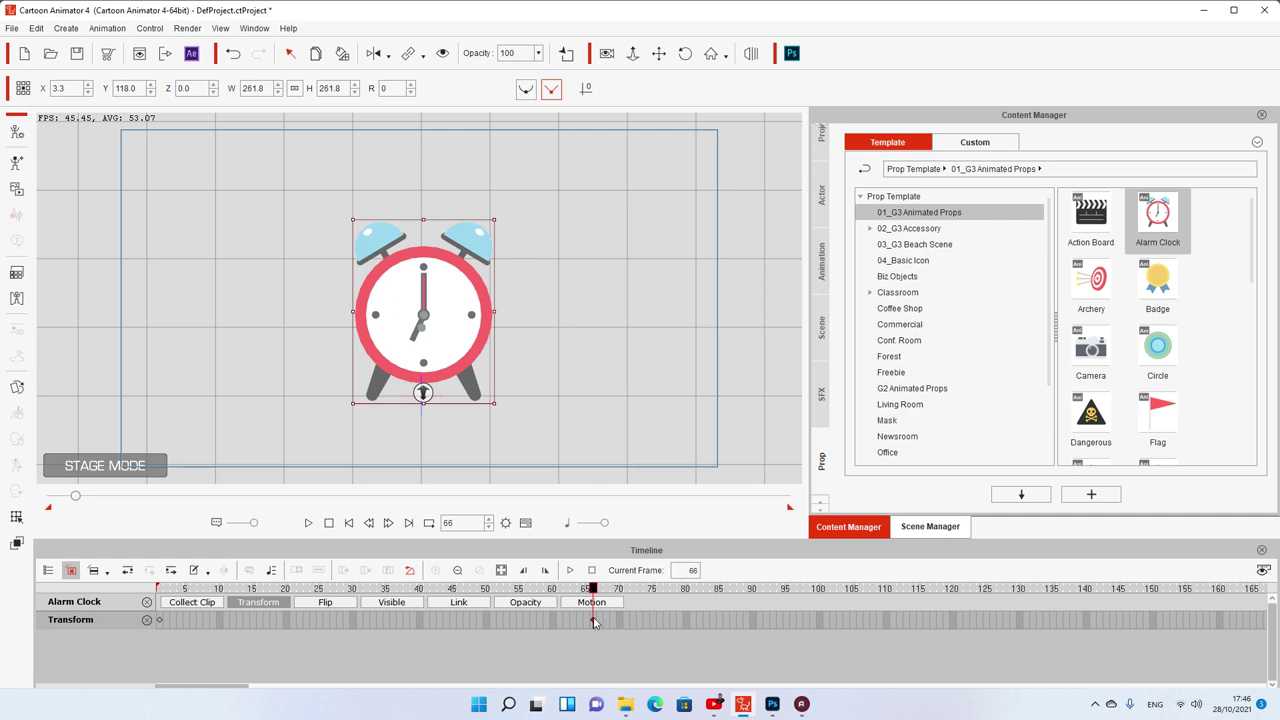
drag(593, 593, 551, 593)
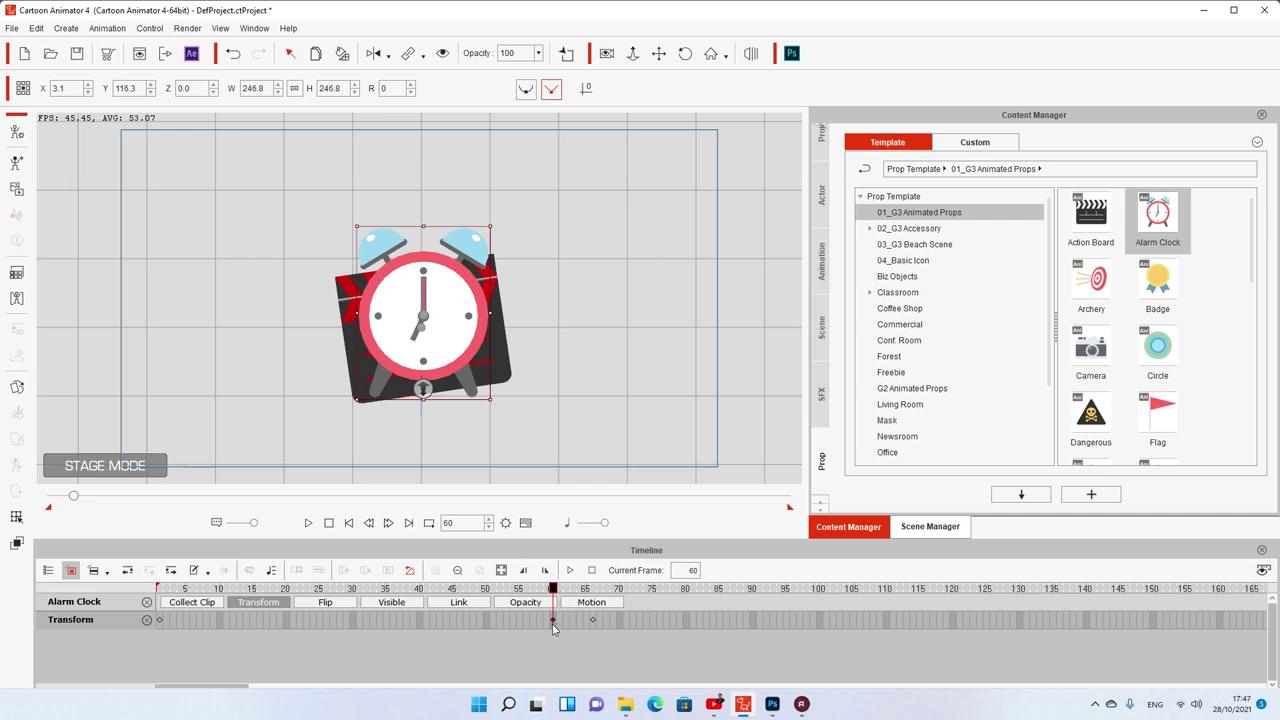
click(593, 620)
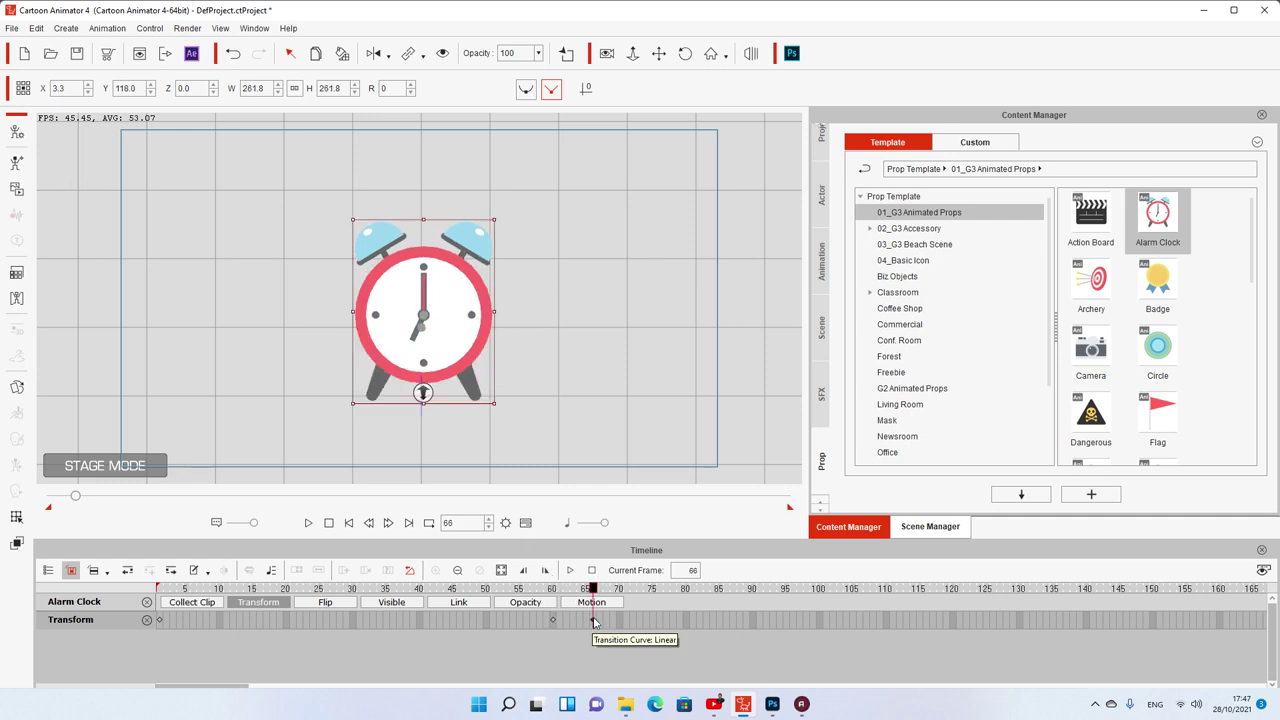
click(523, 570)
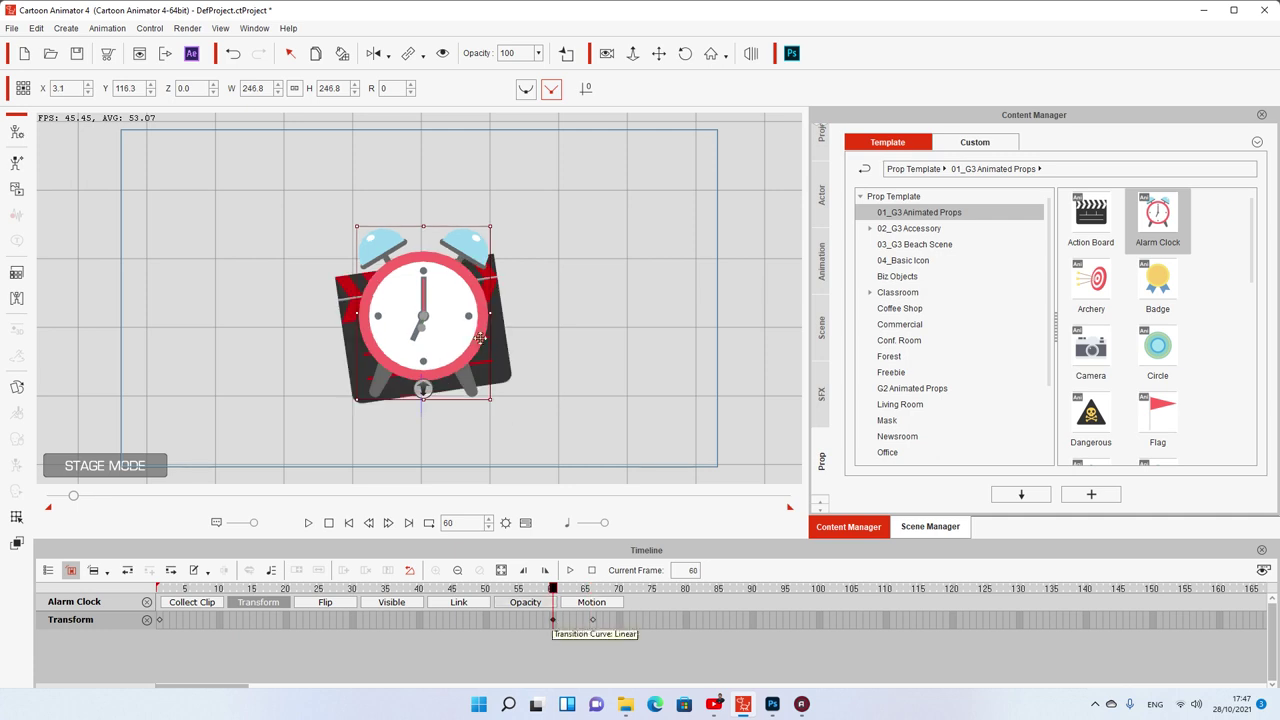
drag(454, 229, 457, 28)
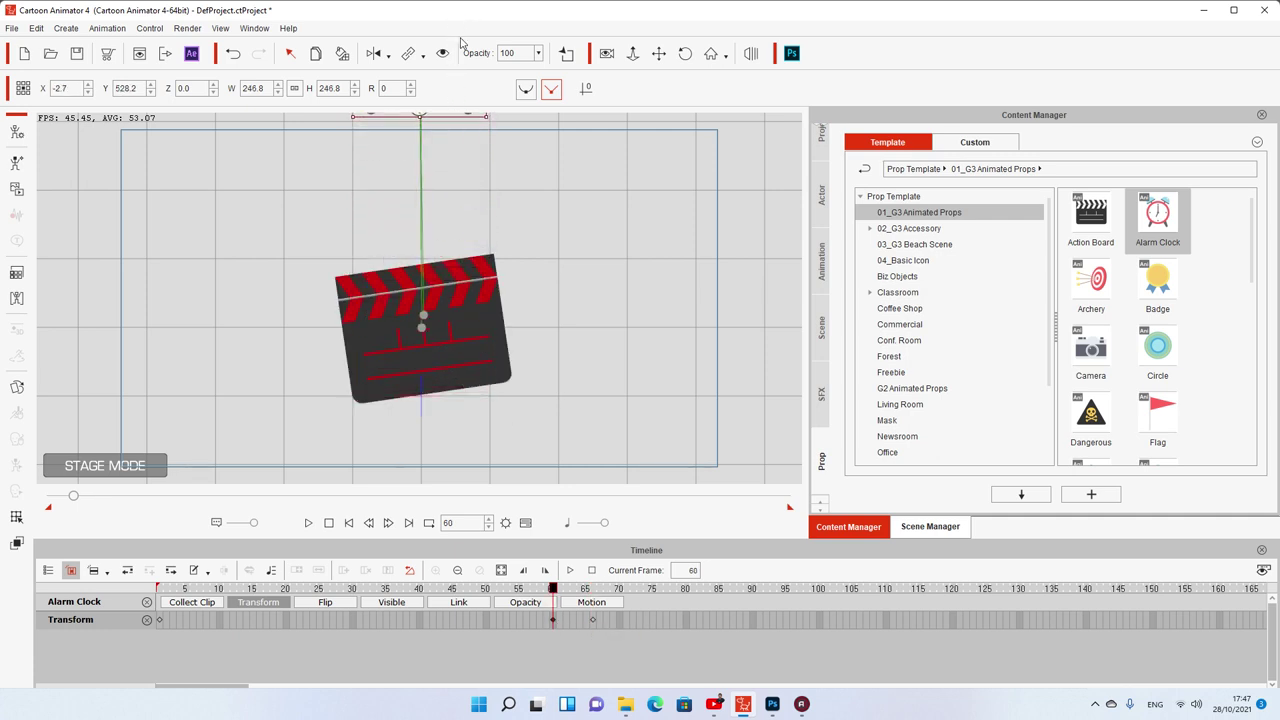
drag(562, 595, 595, 602)
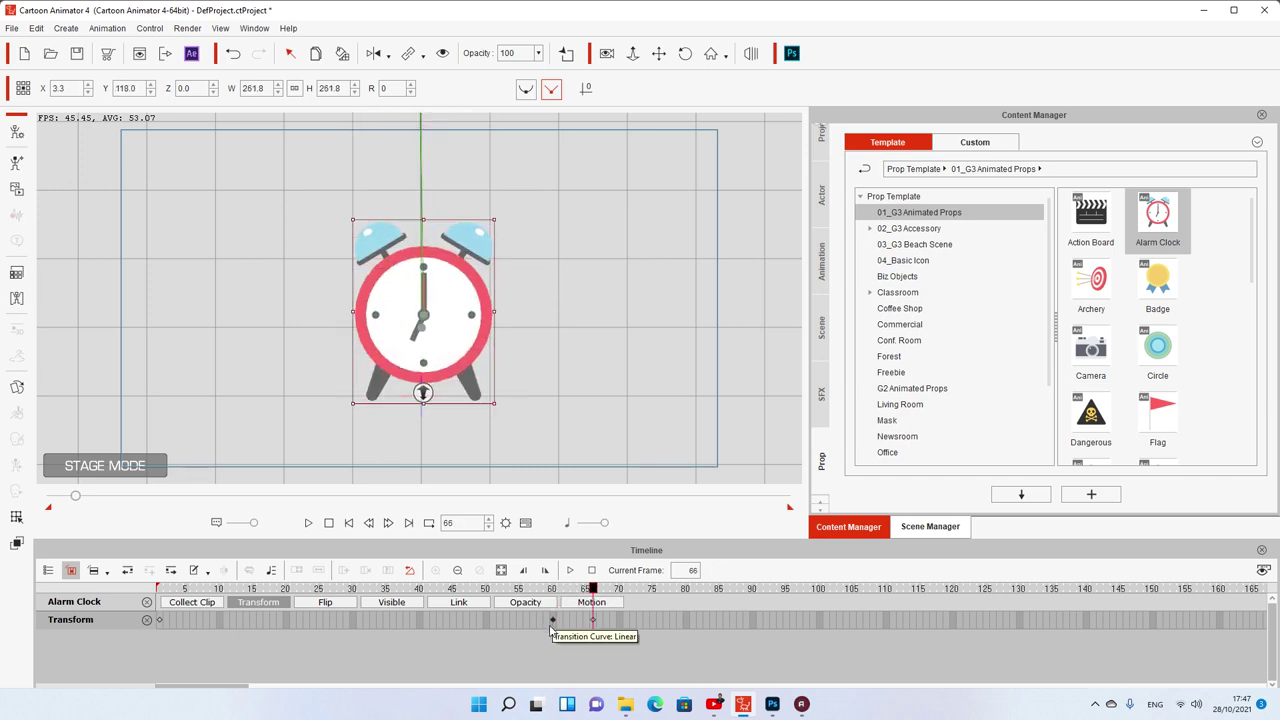
key(space)
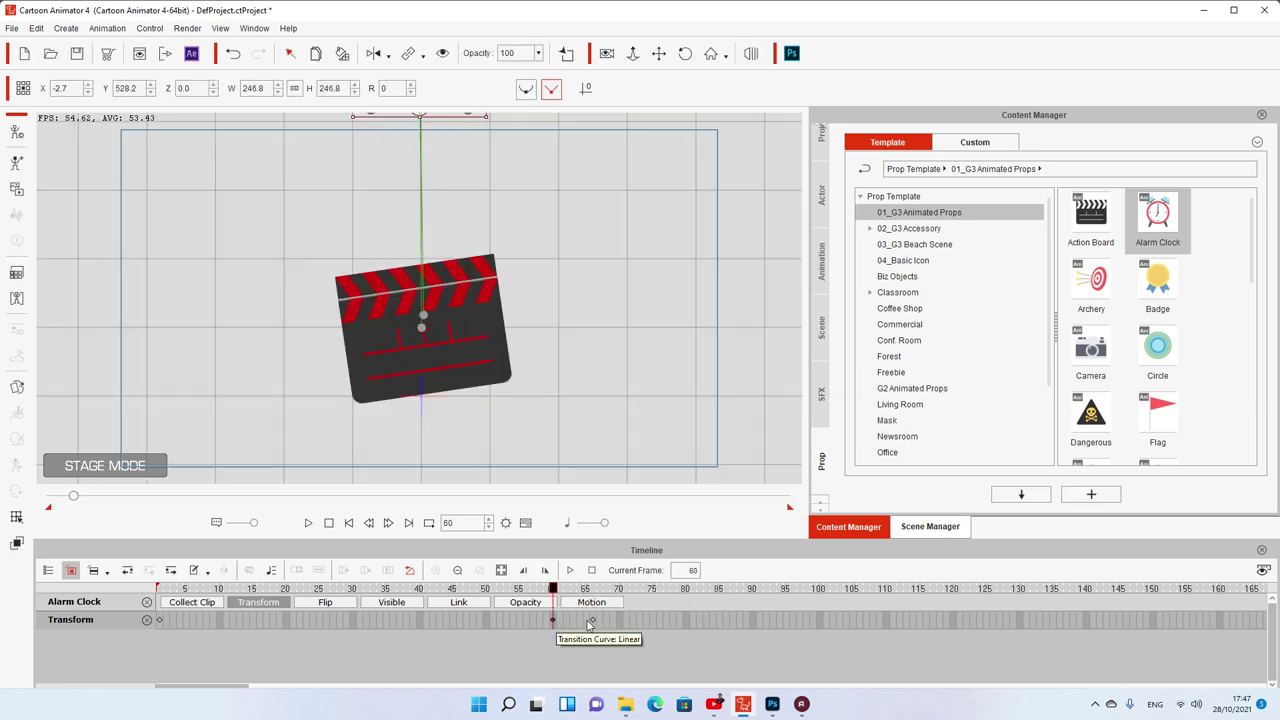
- Move the Alarm Clock to about X -0.5, Y 107.3 at frame 66, and undo the trial height squash
click(593, 620)
mouse_move(436, 299)
mouse_down()
mouse_move(434, 372)
mouse_move(432, 300)
mouse_up()
mouse_move(422, 229)
mouse_down()
mouse_move(422, 278)
mouse_move(424, 229)
mouse_up()
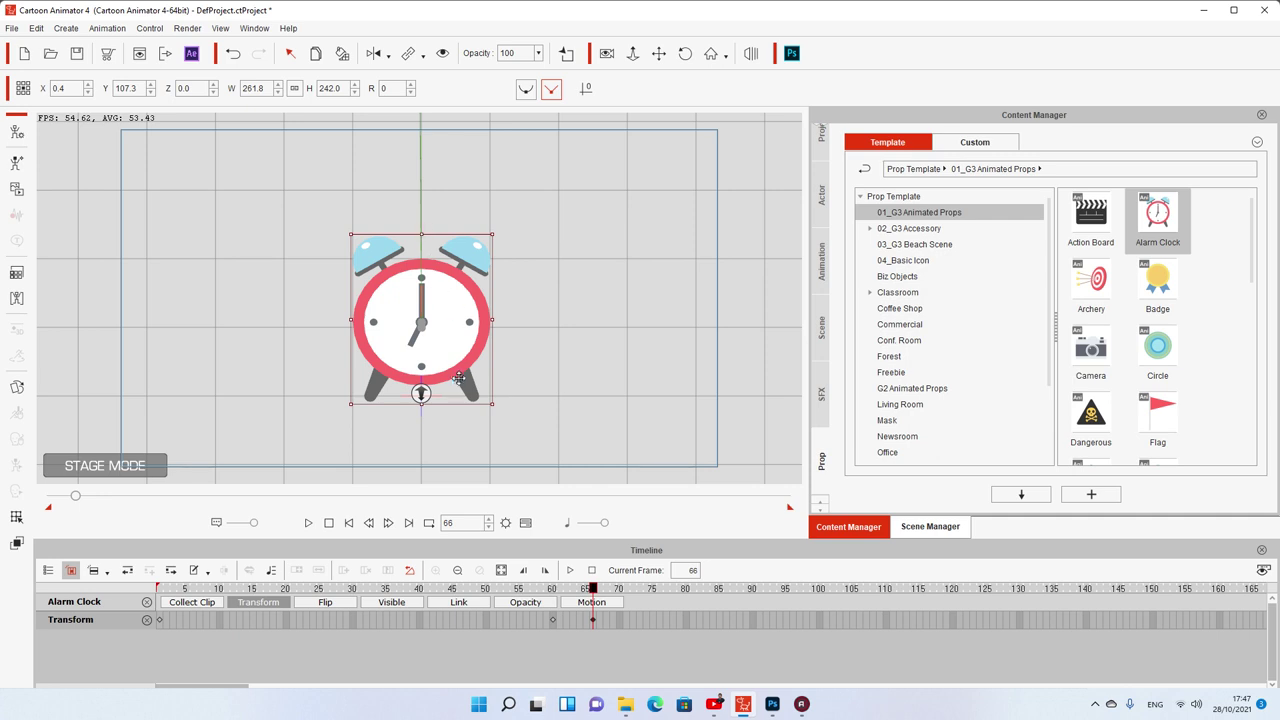
key(ctrl+z)
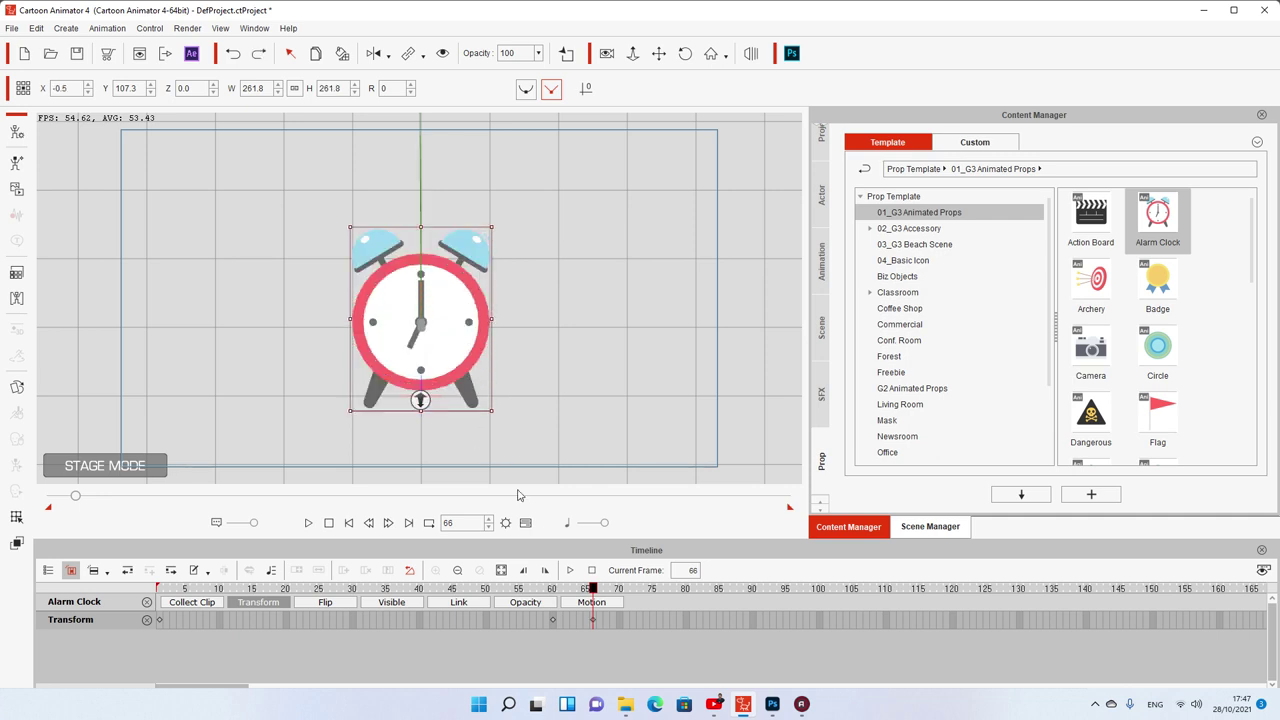
- Compare the clock's positions at frames 60 and 66, and play the sequence from frame 1
click(553, 592)
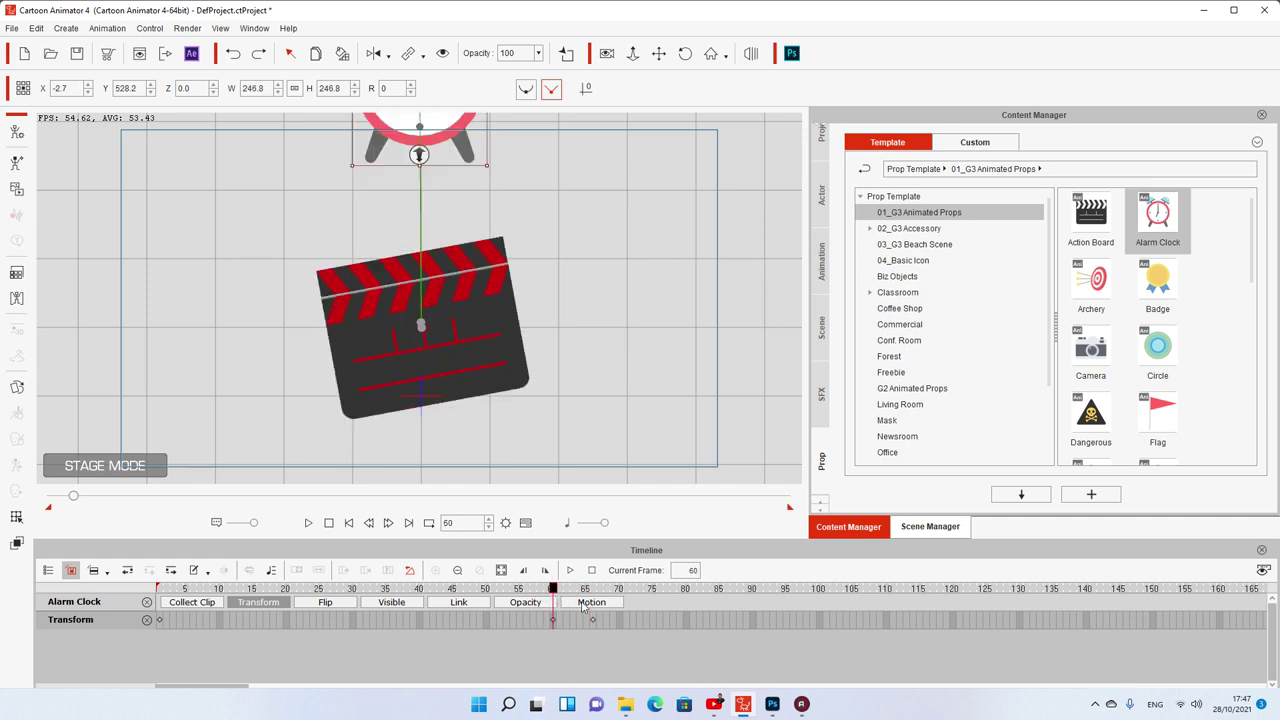
click(593, 592)
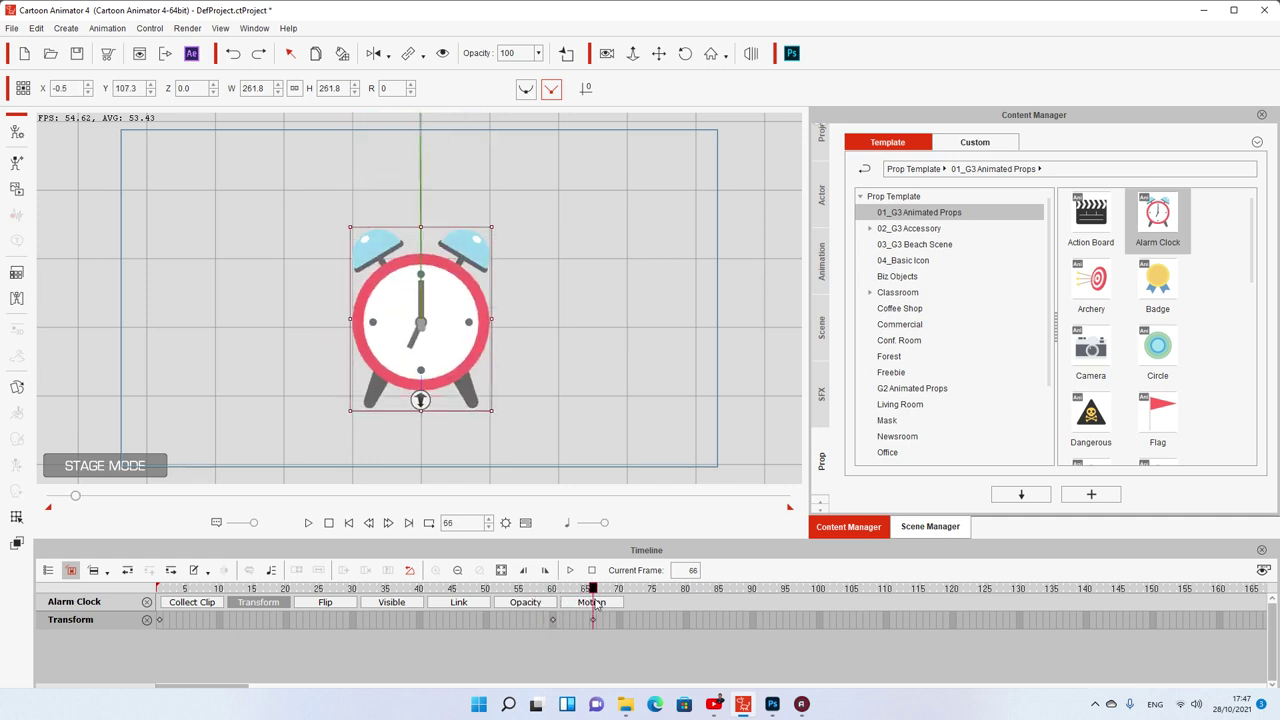
drag(596, 604, 146, 606)
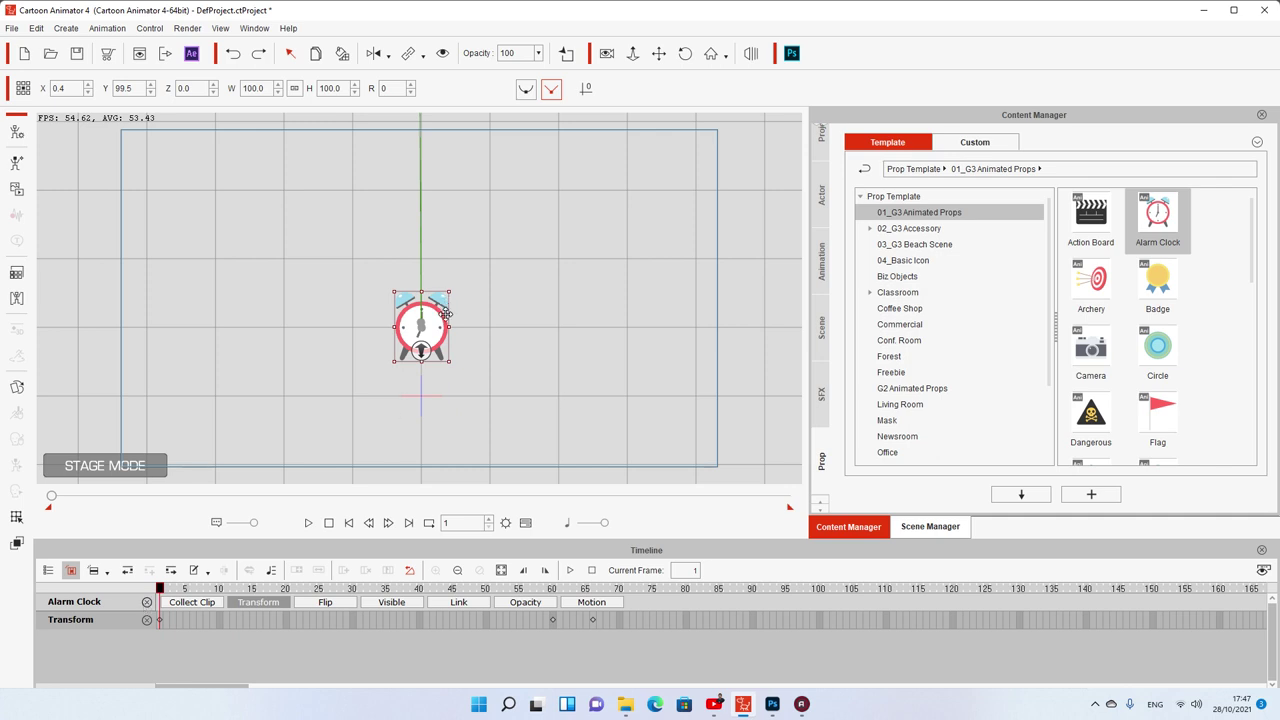
key(space)
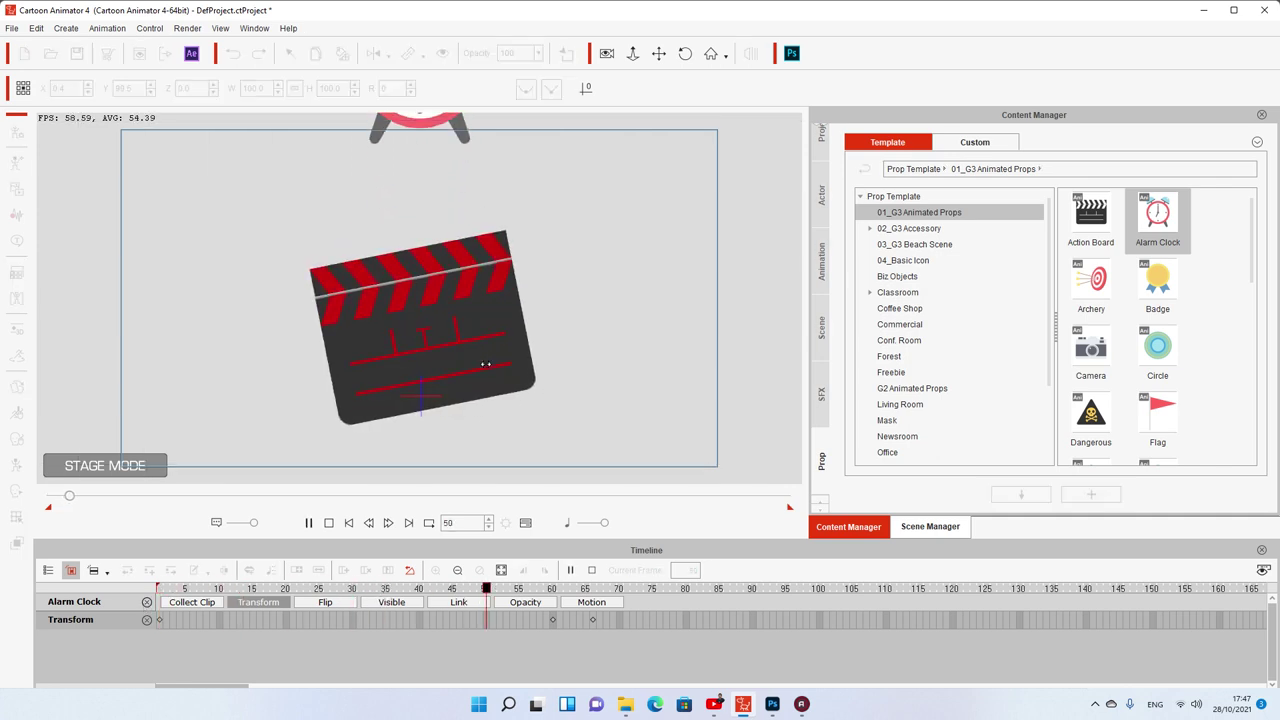
key(space)
- Key the Alarm Clock as visible at frame 60 and hidden at frame 1
click(553, 620)
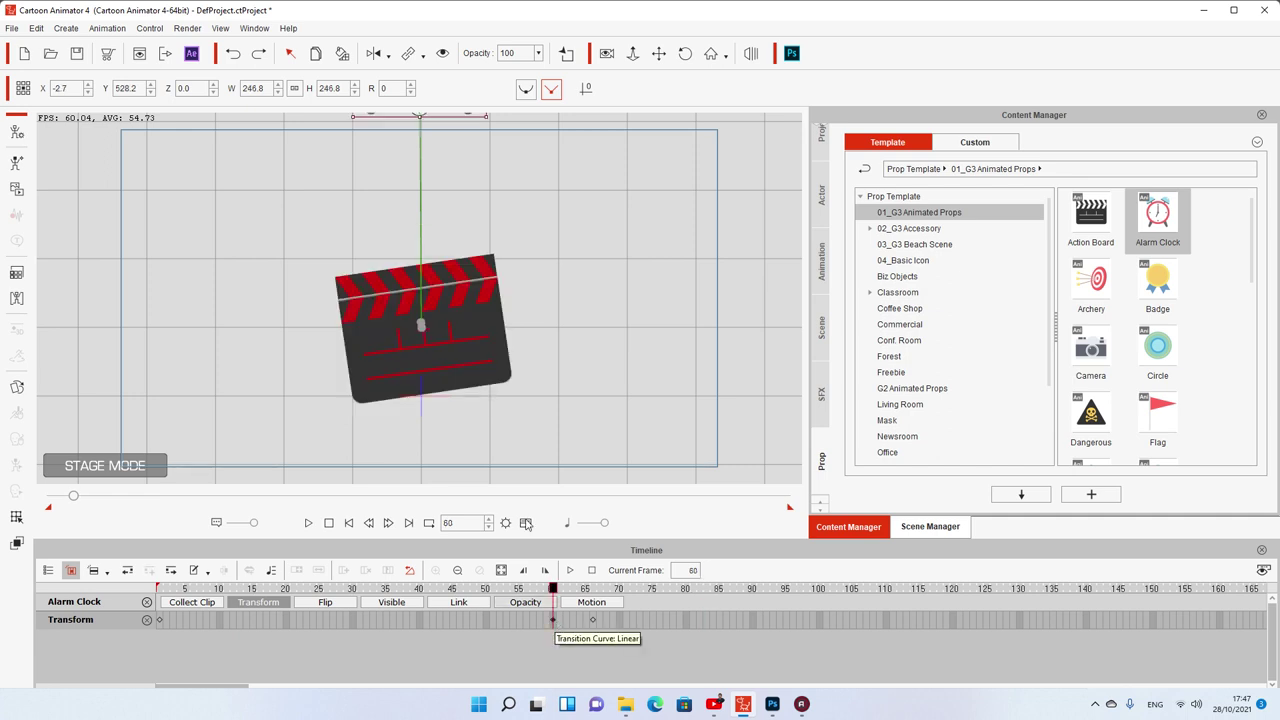
drag(440, 179, 446, 279)
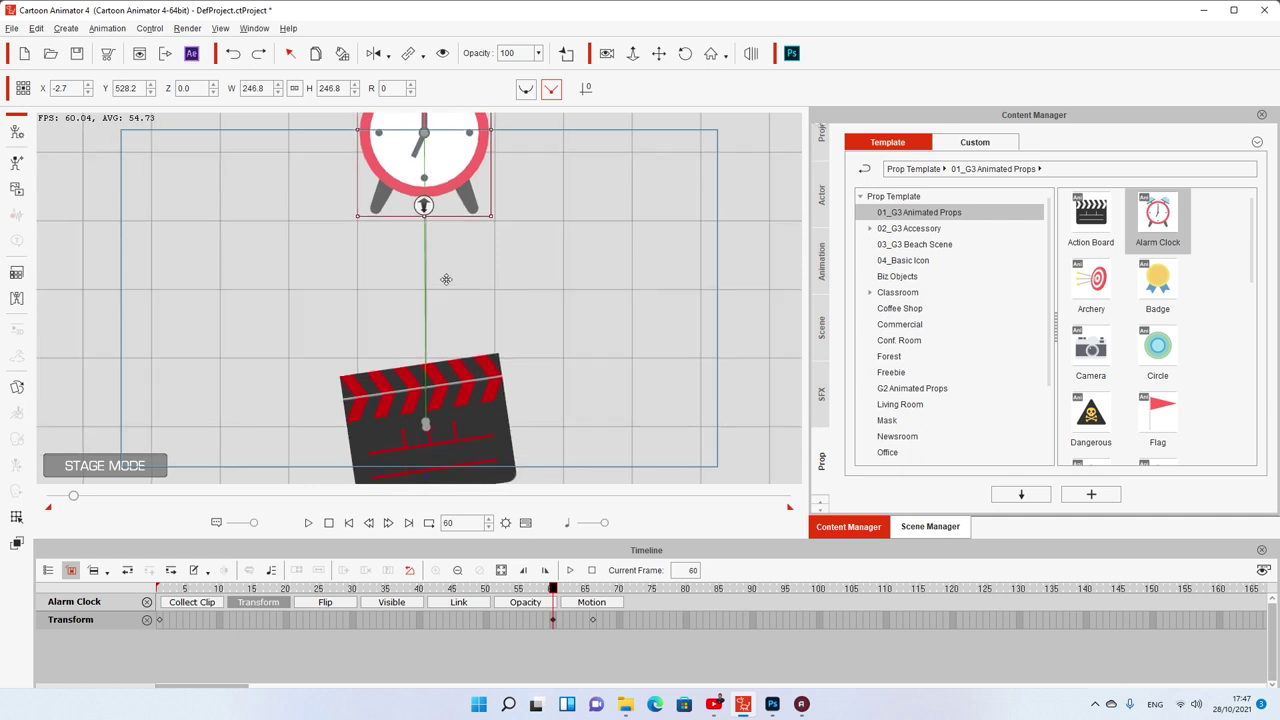
right_click(435, 145)
key(Escape)
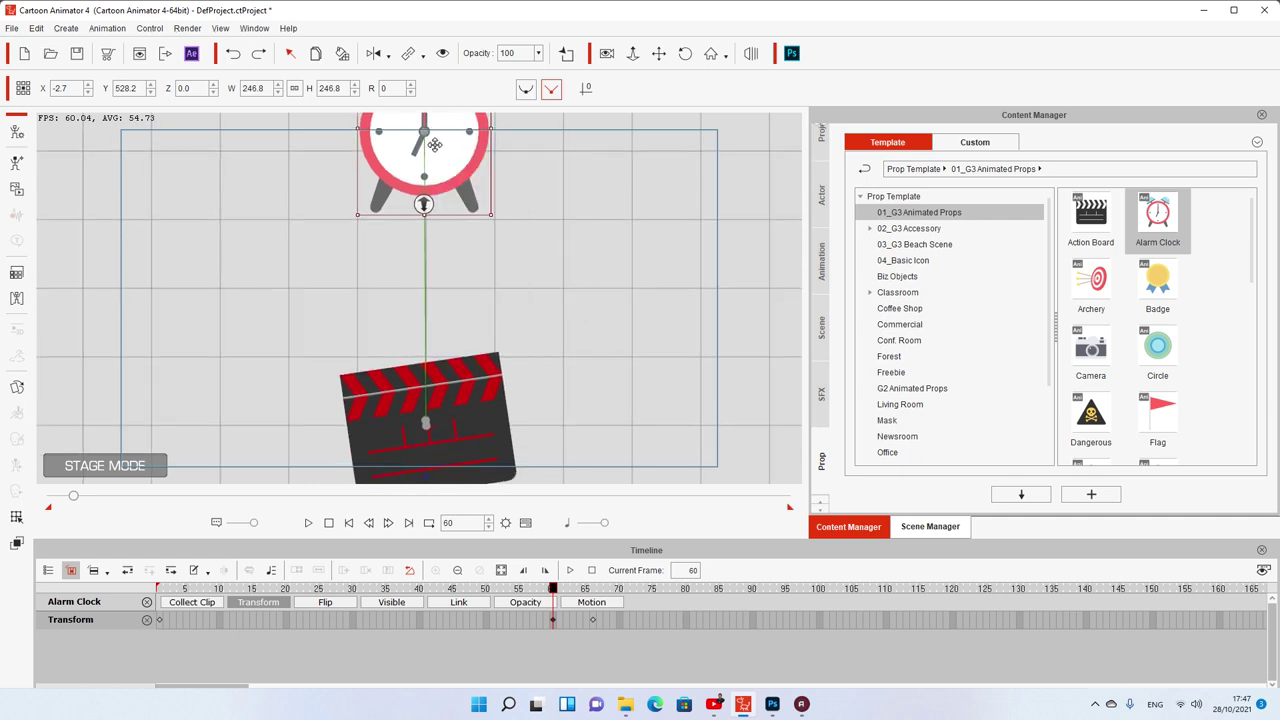
click(443, 54)
click(443, 54)
click(328, 523)
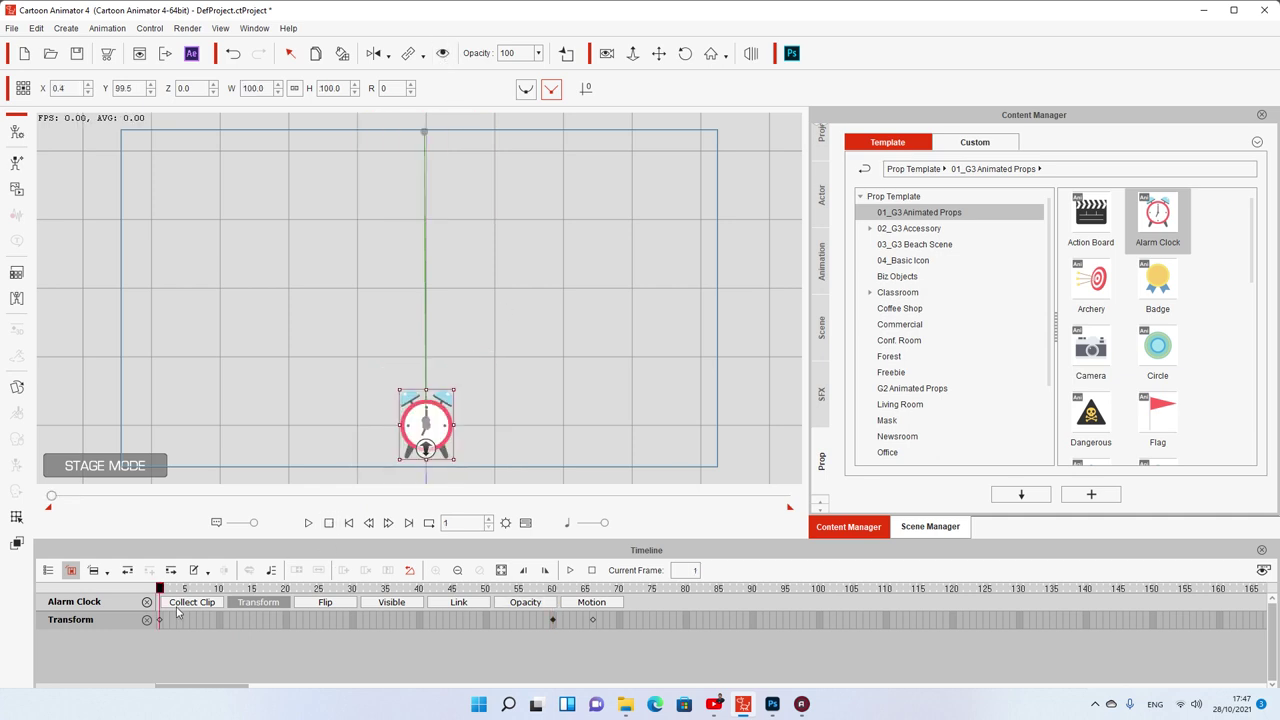
click(444, 56)
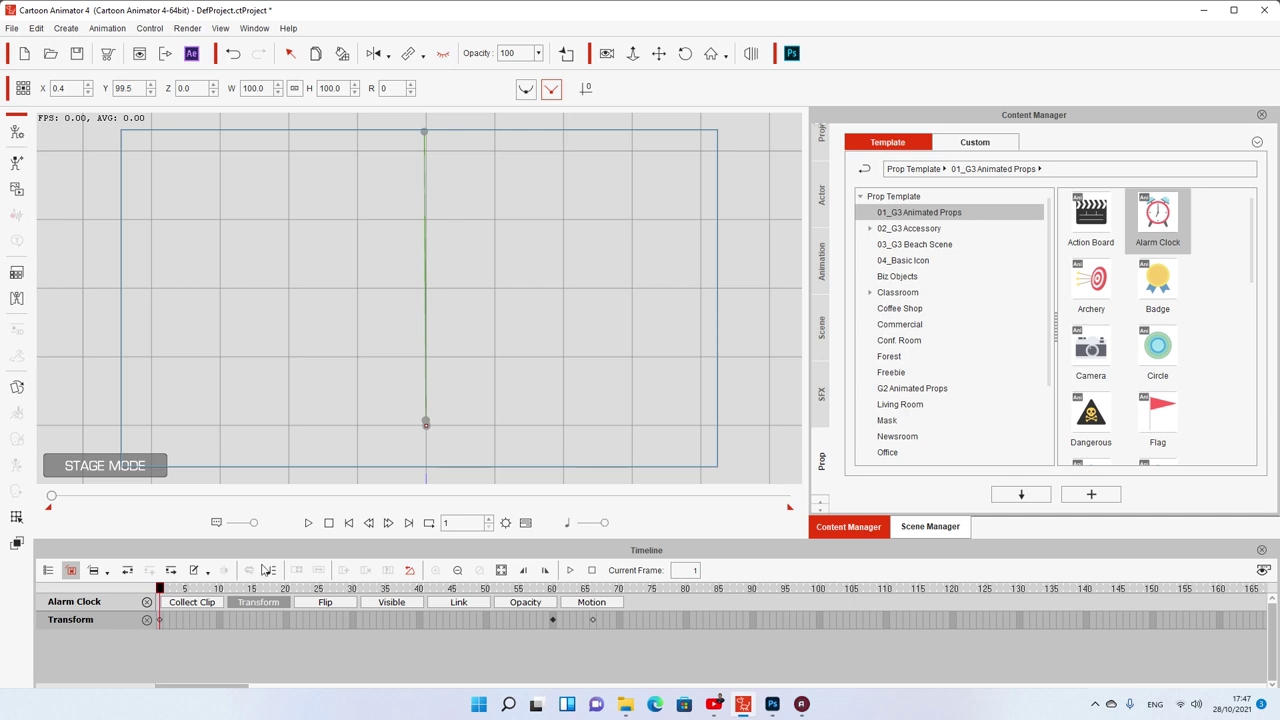
- Scrub and play the timeline as far as frame 72 to check the clock's appearance and drop
drag(158, 594, 630, 593)
key(space)
key(space)
click(558, 590)
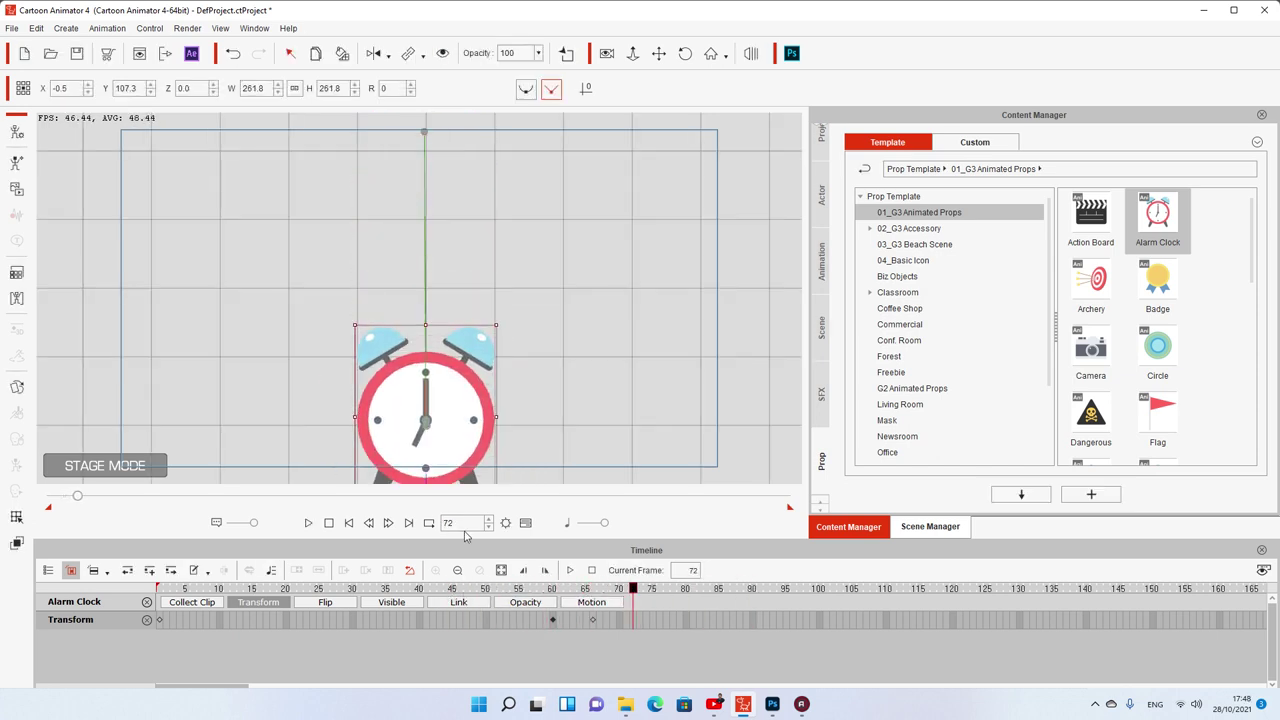
- Apply the alarm clock_second hand action to the Alarm Clock at frame 72 and preview it
drag(492, 440, 486, 247)
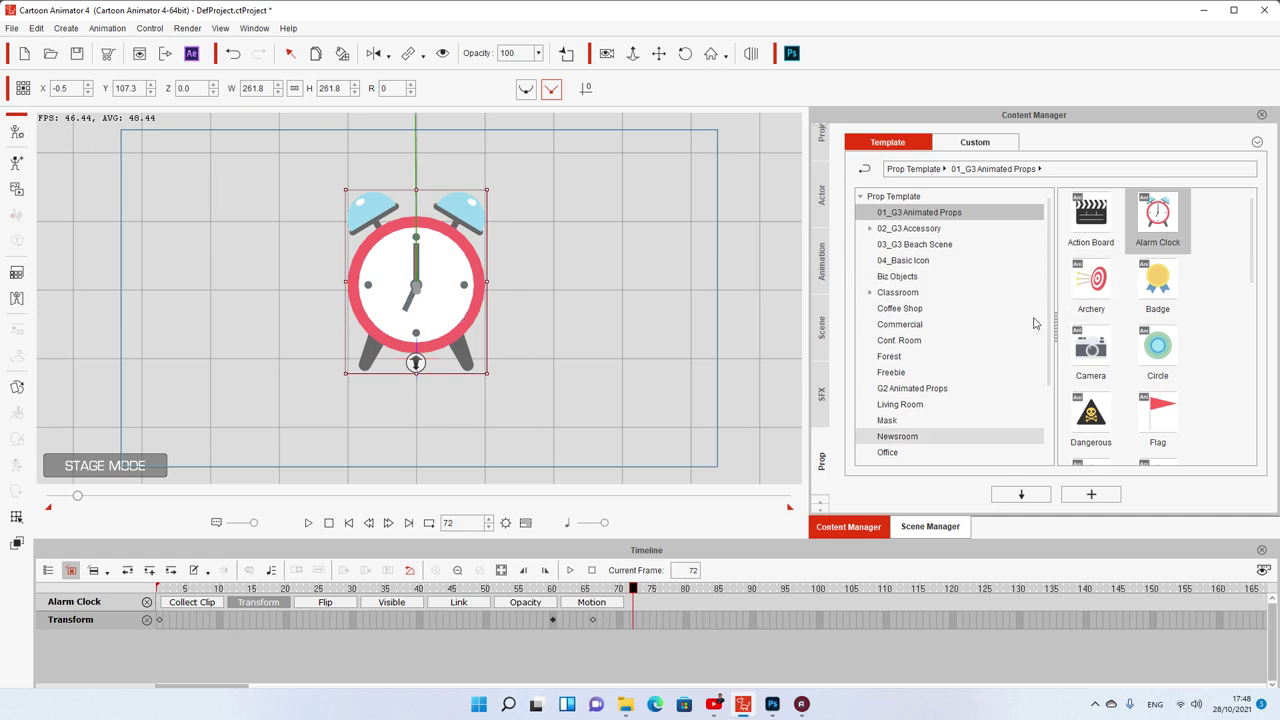
right_click(444, 288)
mouse_move(477, 307)
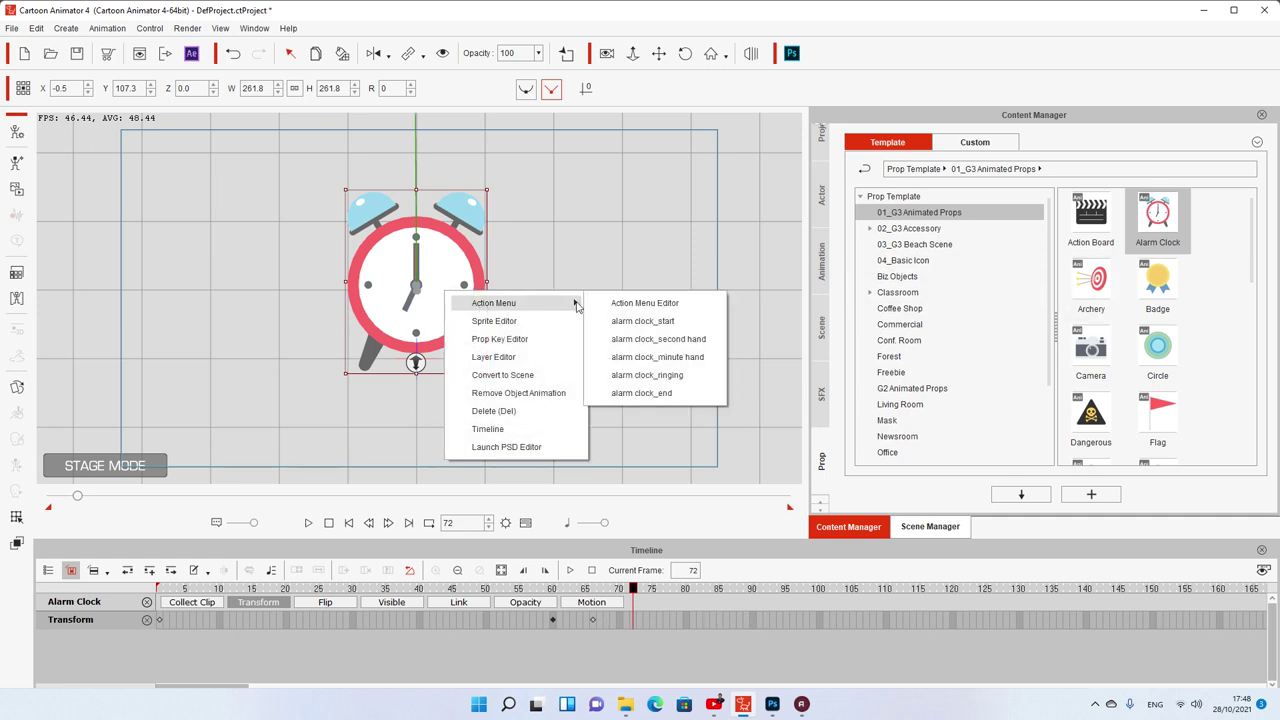
click(657, 341)
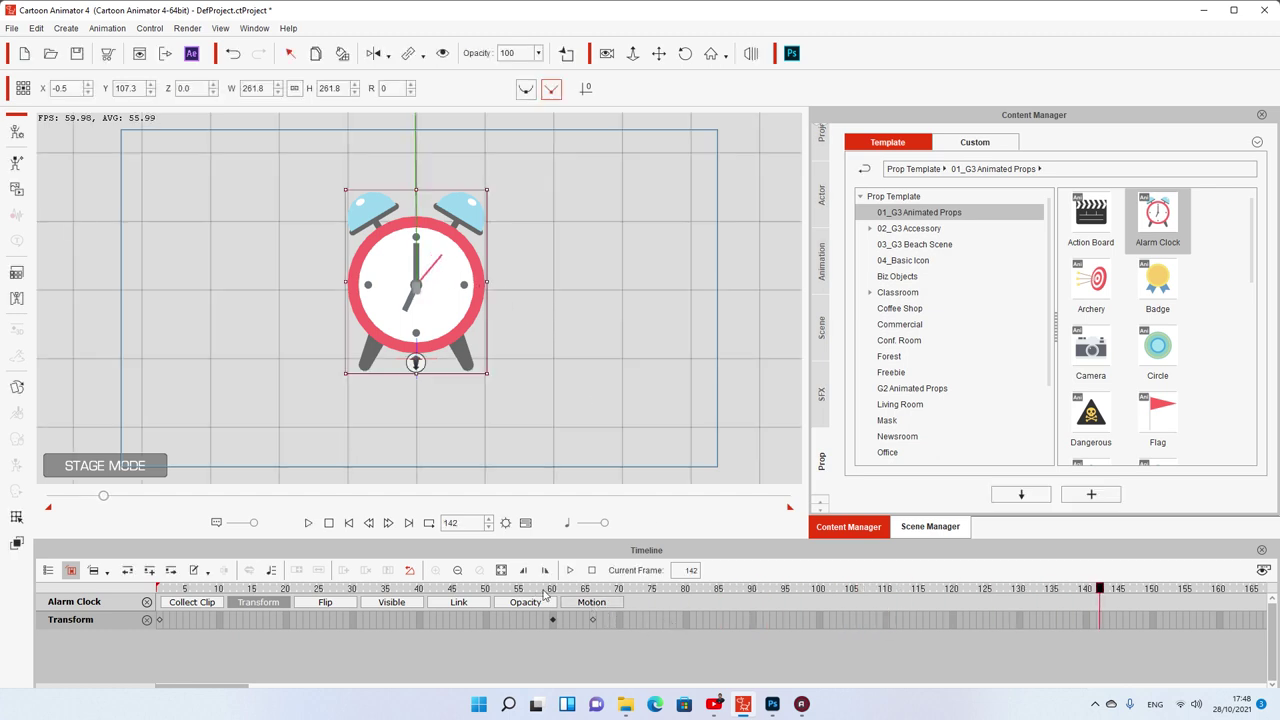
click(309, 523)
click(309, 523)
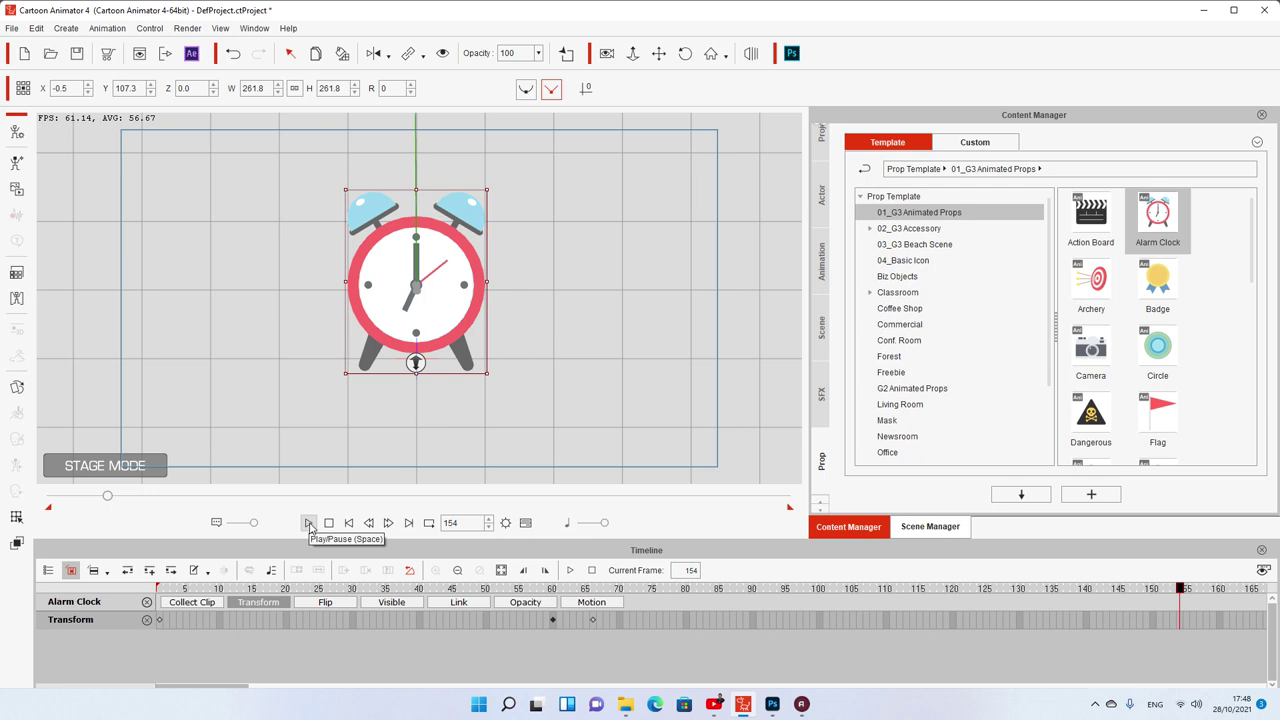
- Show the Alarm Clock's Motion track and delete the alarm clock_second hand clip from it
click(580, 604)
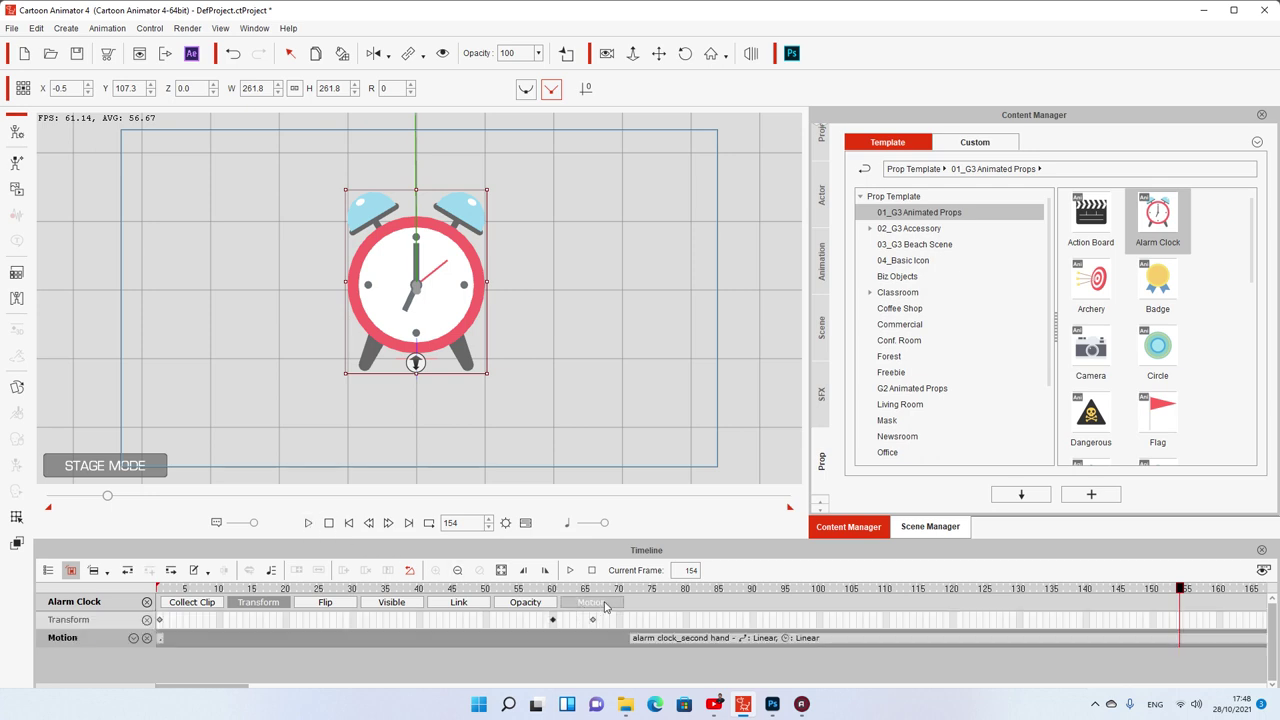
scroll(630, 655, down, 2)
scroll(432, 655, down, 2)
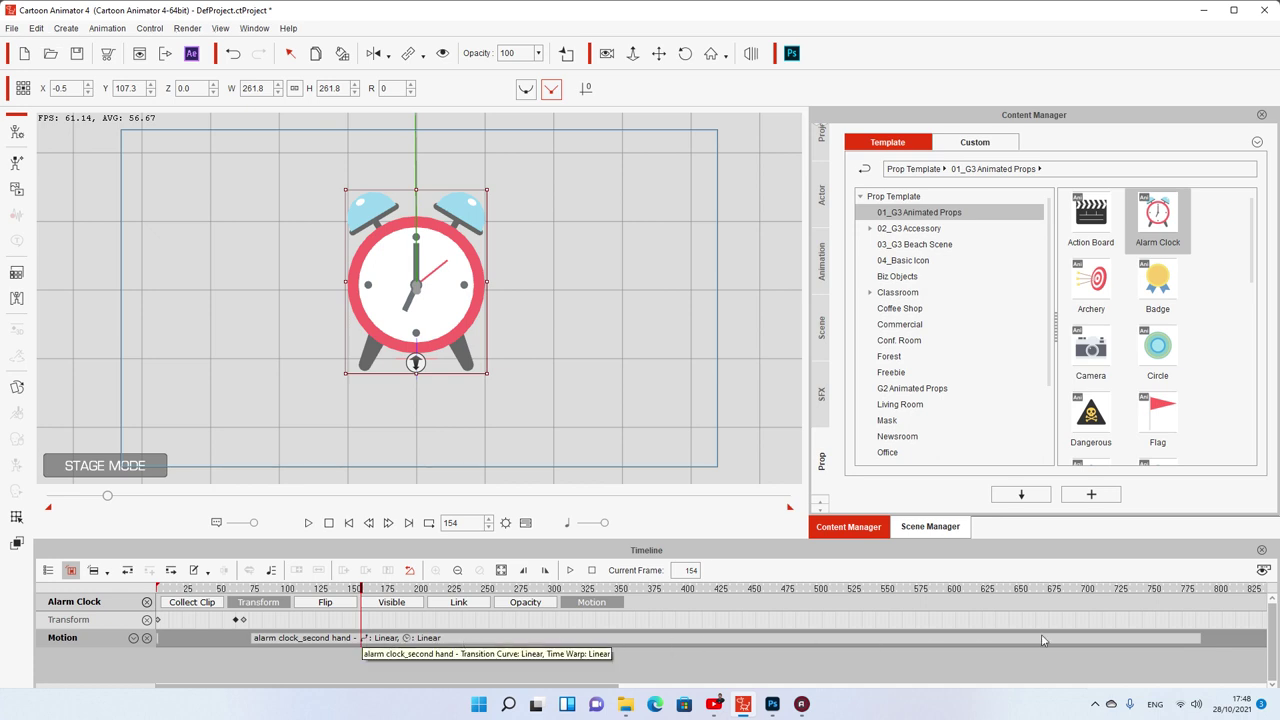
drag(361, 590, 252, 592)
click(253, 644)
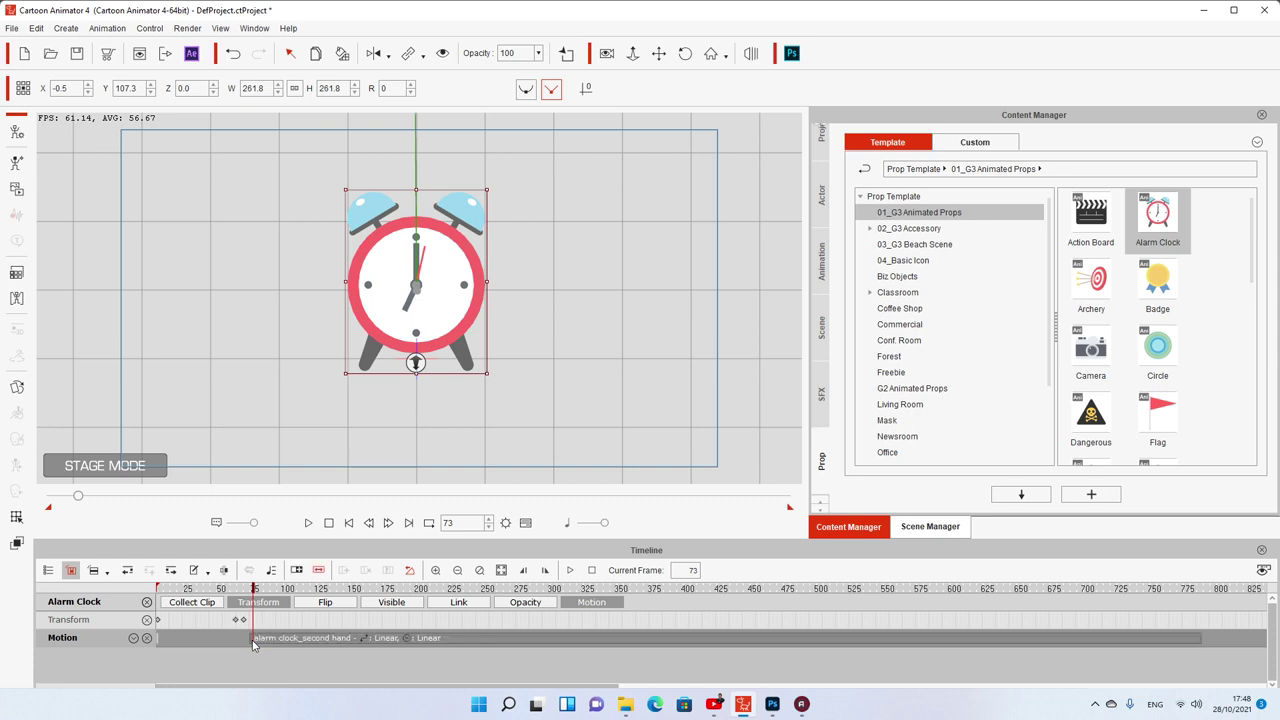
scroll(253, 644, up, 3)
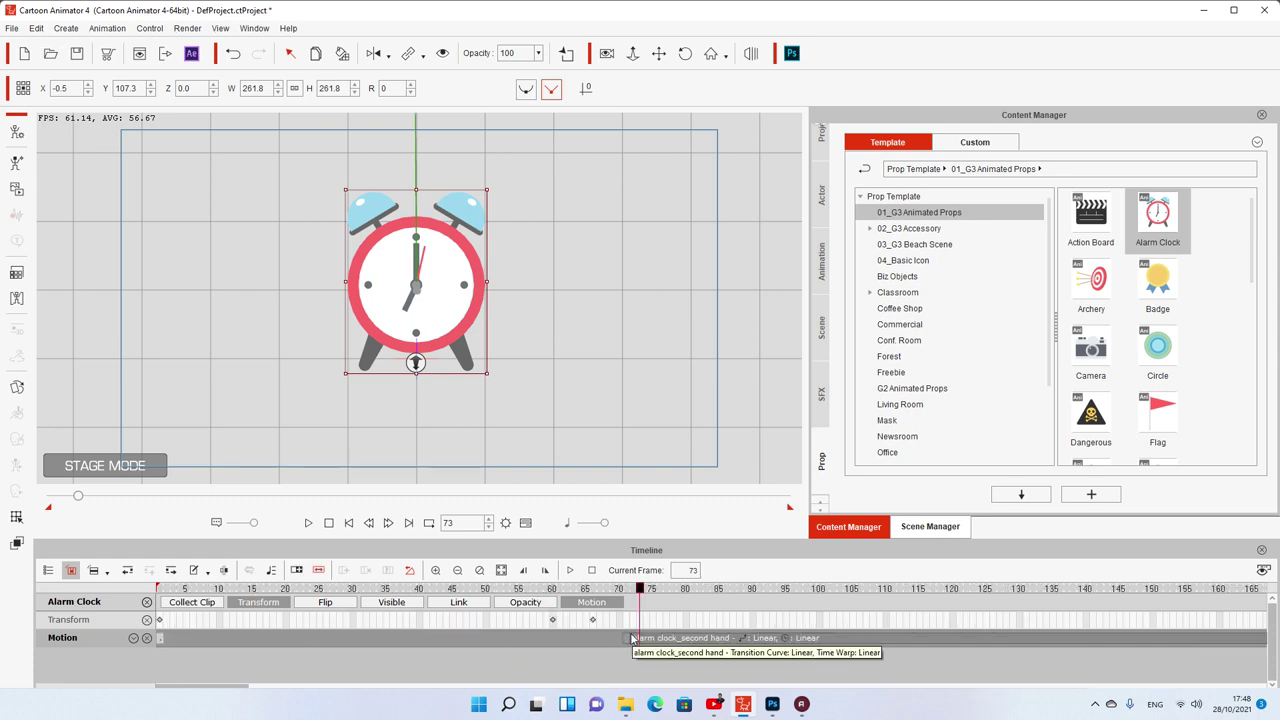
key(Delete)
- Try the alarm clock_minute hand action on the Alarm Clock at frame 72
mouse_move(639, 592)
mouse_down()
mouse_move(620, 592)
mouse_move(631, 602)
mouse_up()
right_click(448, 291)
mouse_move(520, 304)
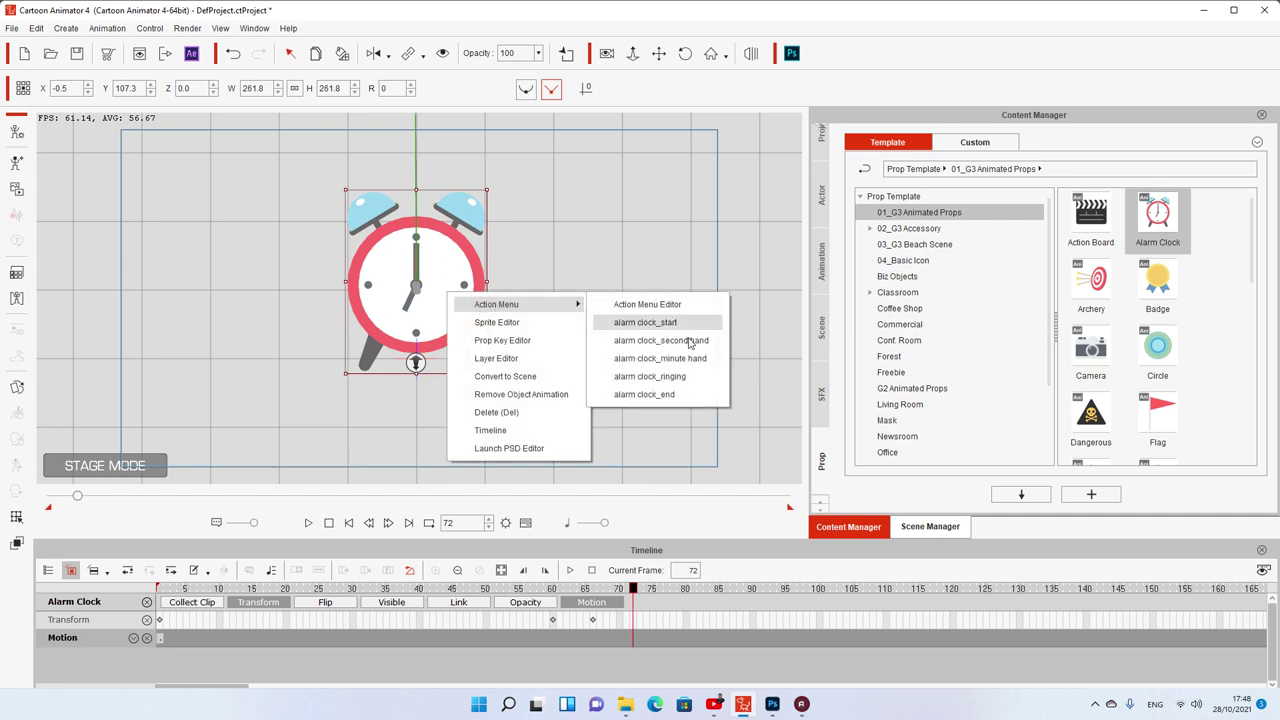
click(663, 358)
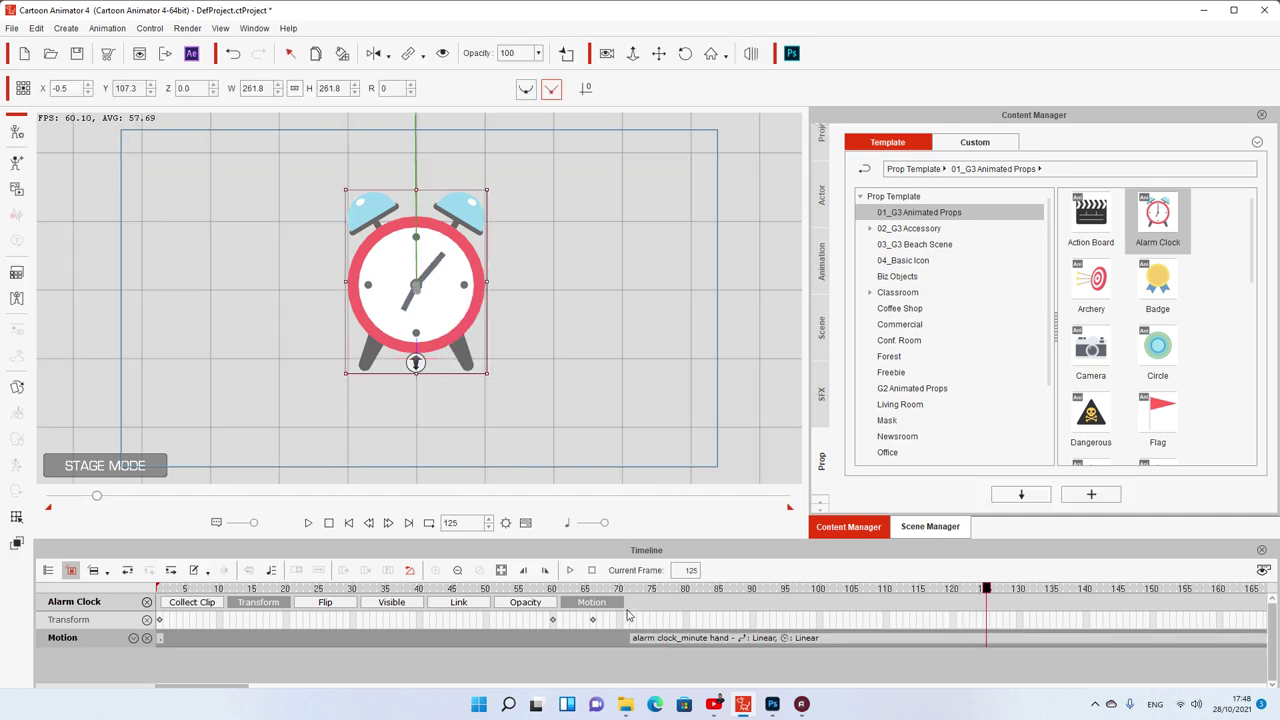
- Try the alarm clock_start action at frame 72, scrub through it and remove its clip
right_click(428, 326)
mouse_move(560, 332)
click(633, 356)
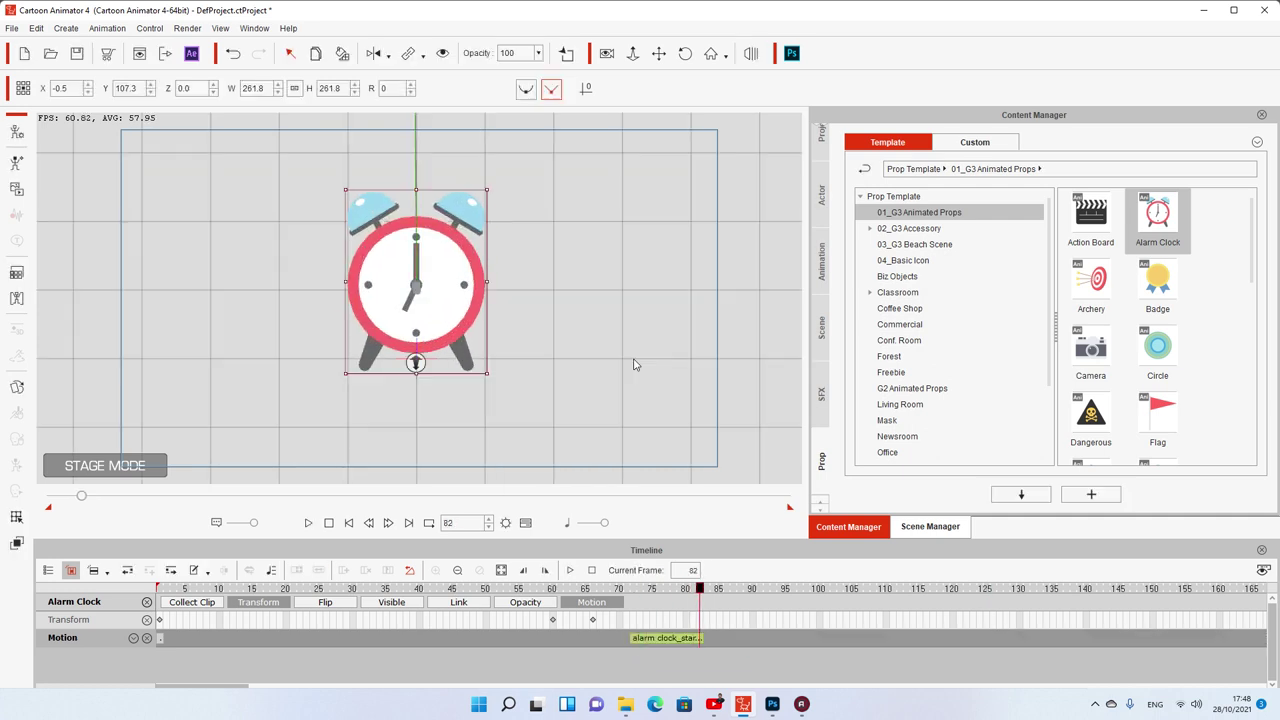
click(627, 589)
drag(627, 589, 698, 592)
key(Delete)
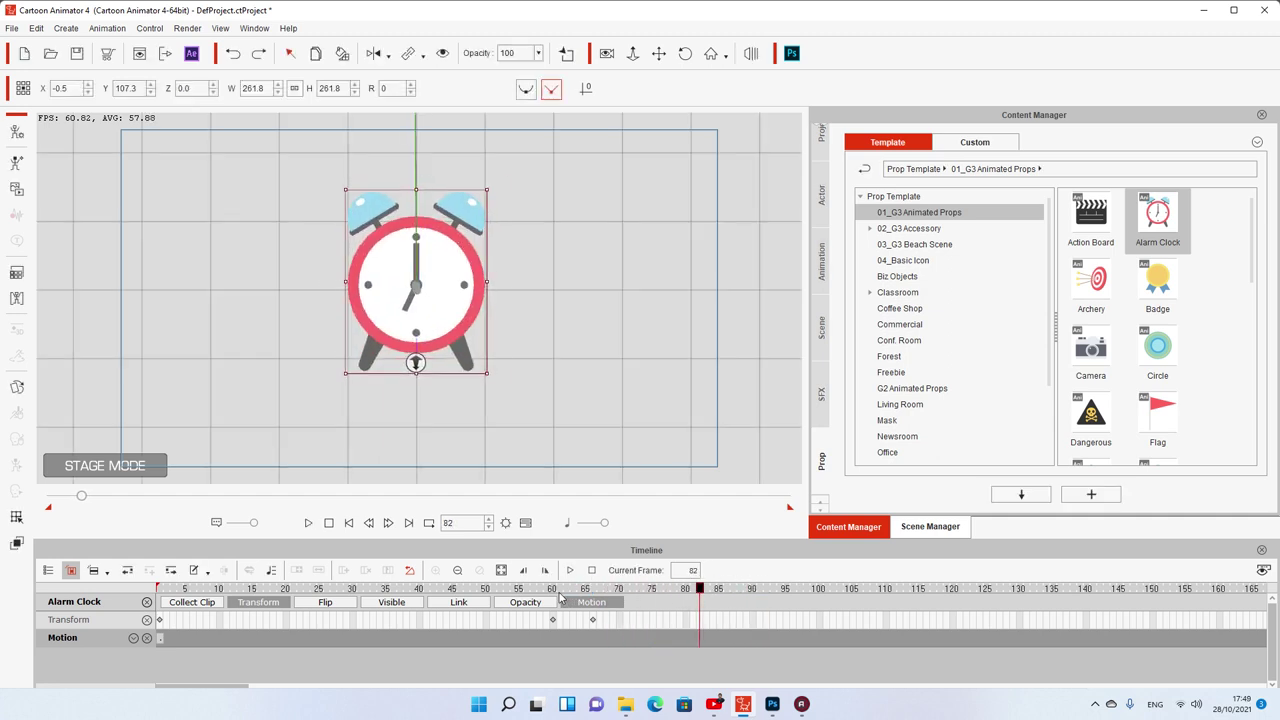
- Apply the alarm clock_minute hand action to the Alarm Clock at frame 73 and play it
key(space)
key(space)
drag(596, 590, 640, 591)
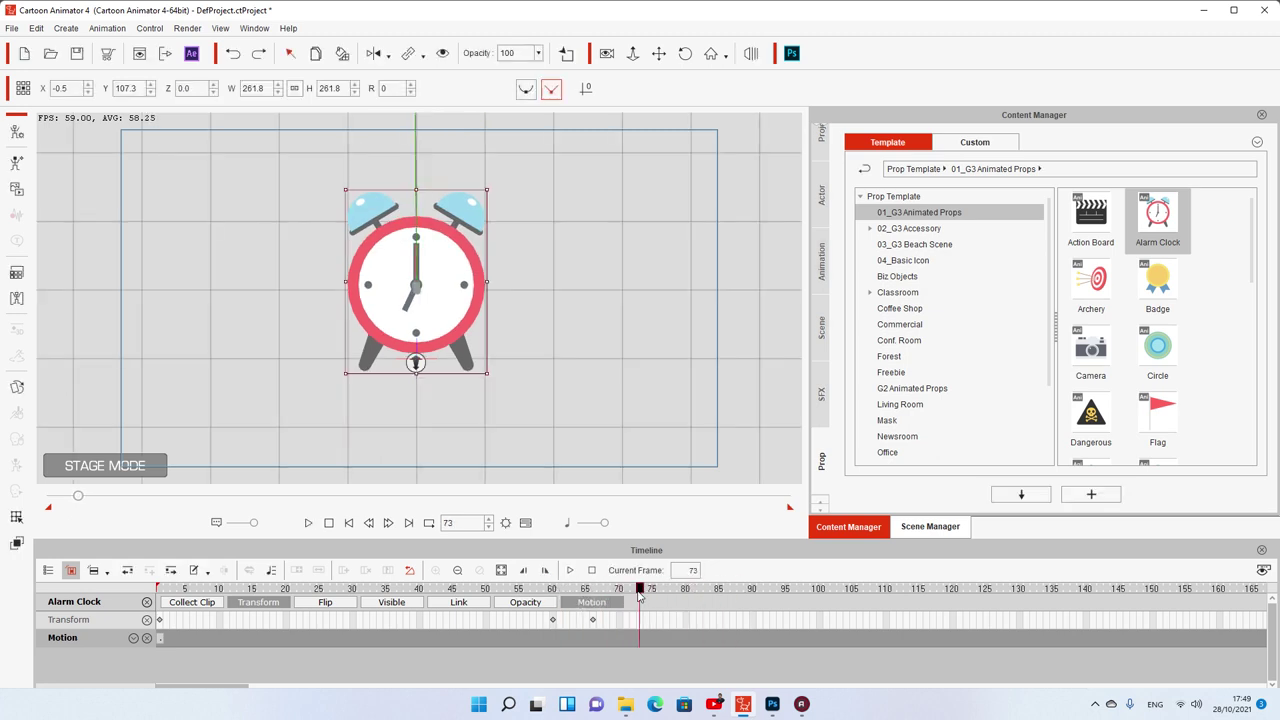
right_click(470, 283)
mouse_move(520, 296)
click(683, 350)
key(space)
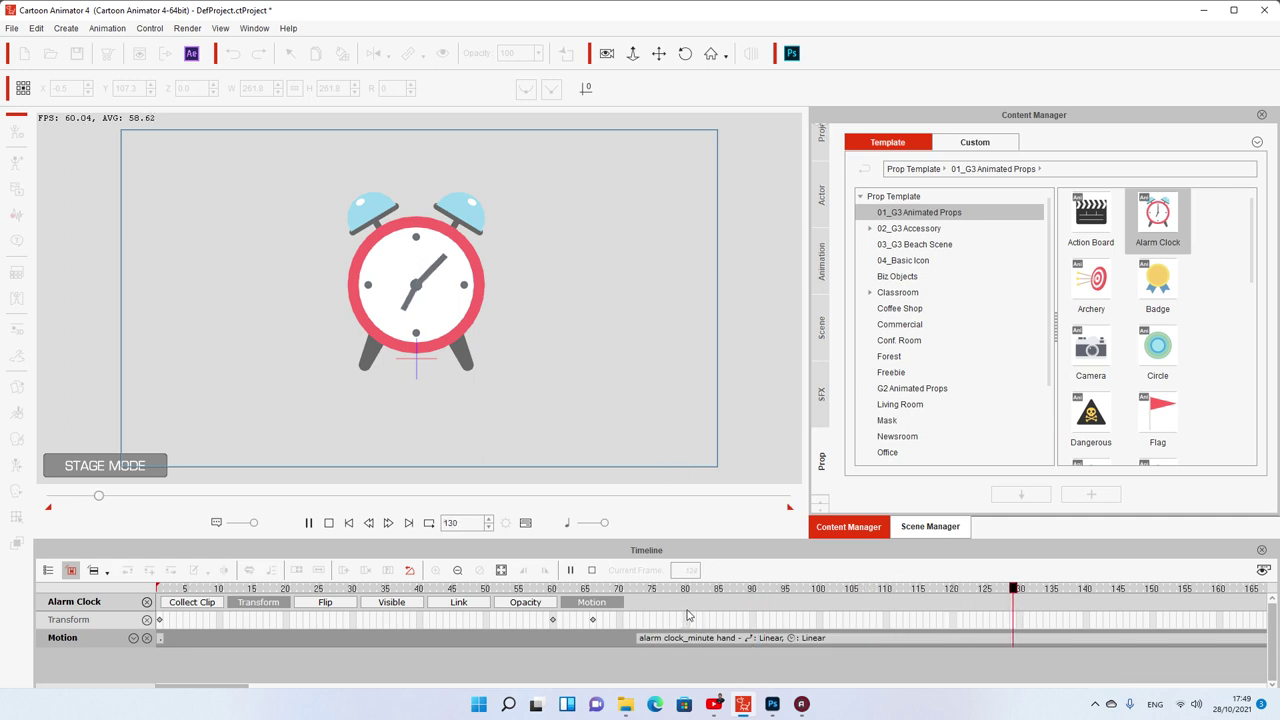
- Break the minute-hand motion clip at frame 191 and delete the part after the break
scroll(685, 616, down, 5)
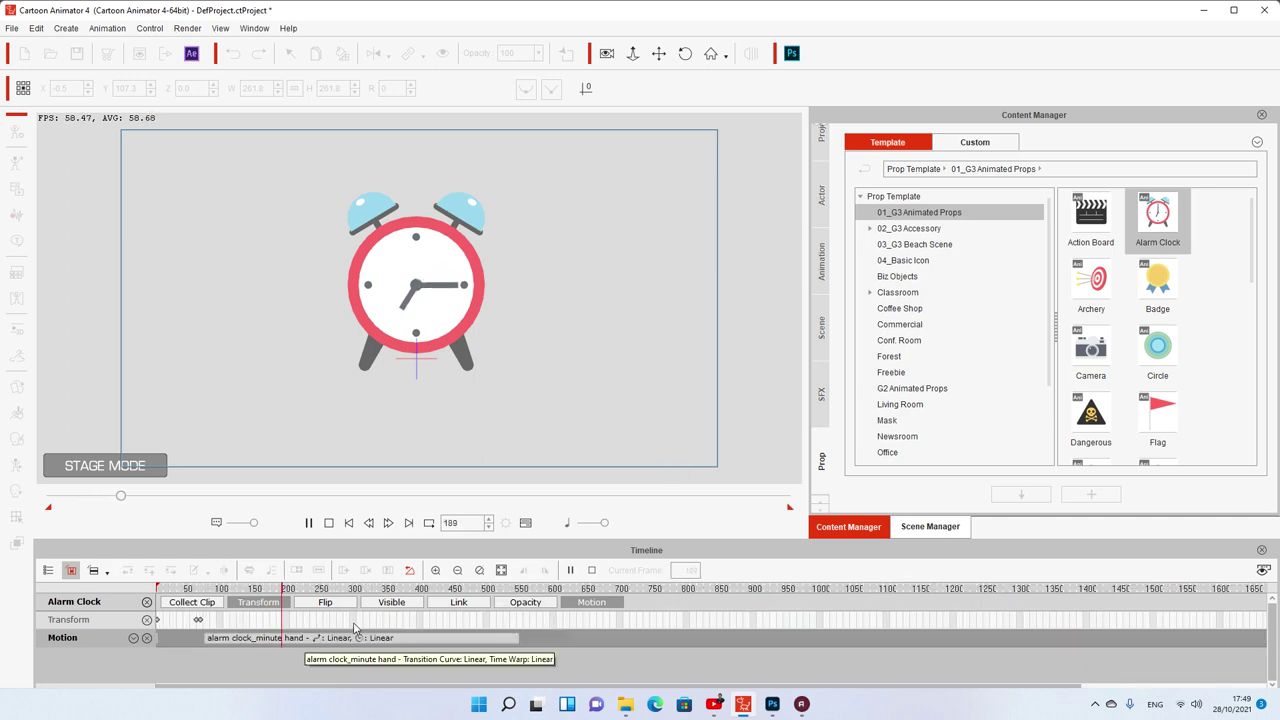
click(283, 597)
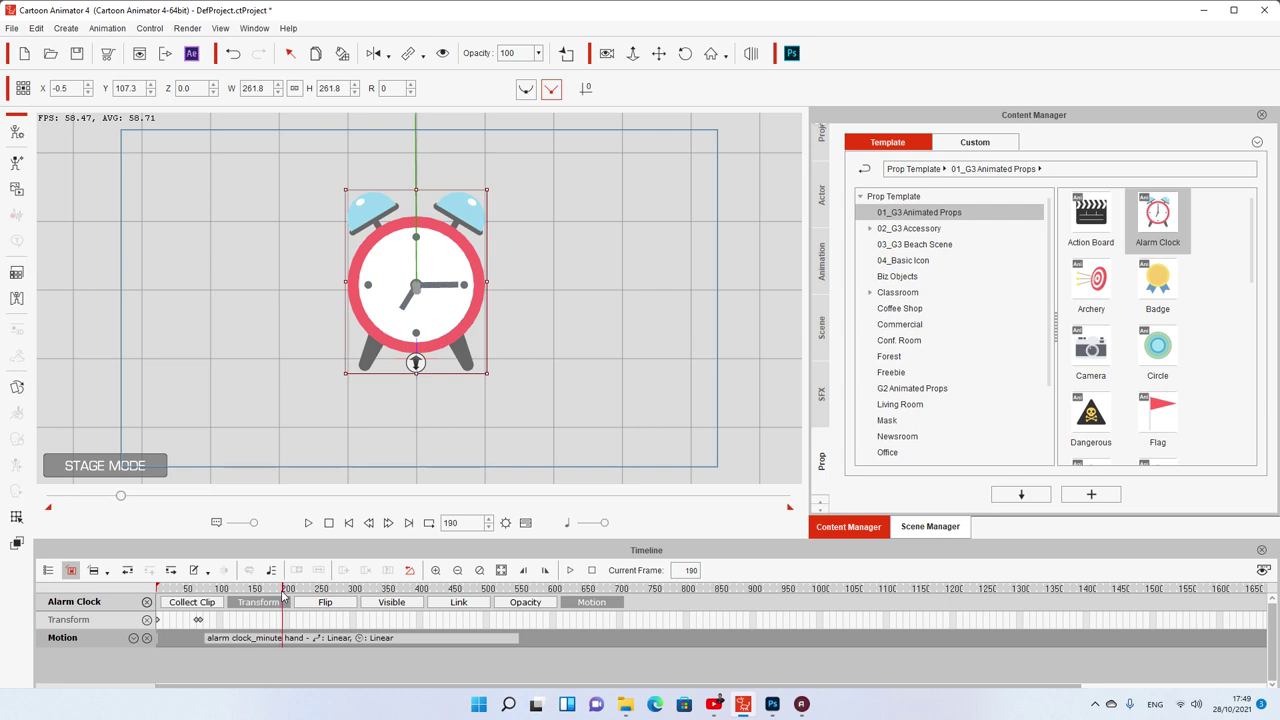
click(283, 641)
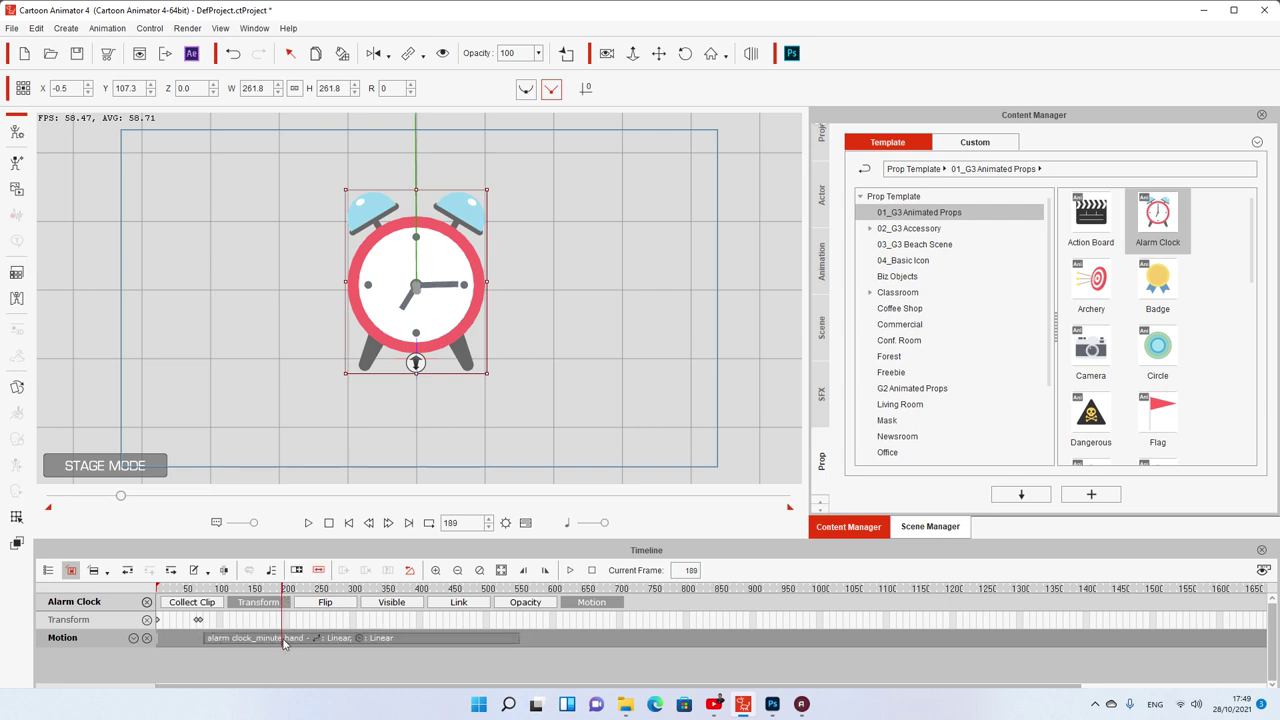
scroll(395, 648, up, 5)
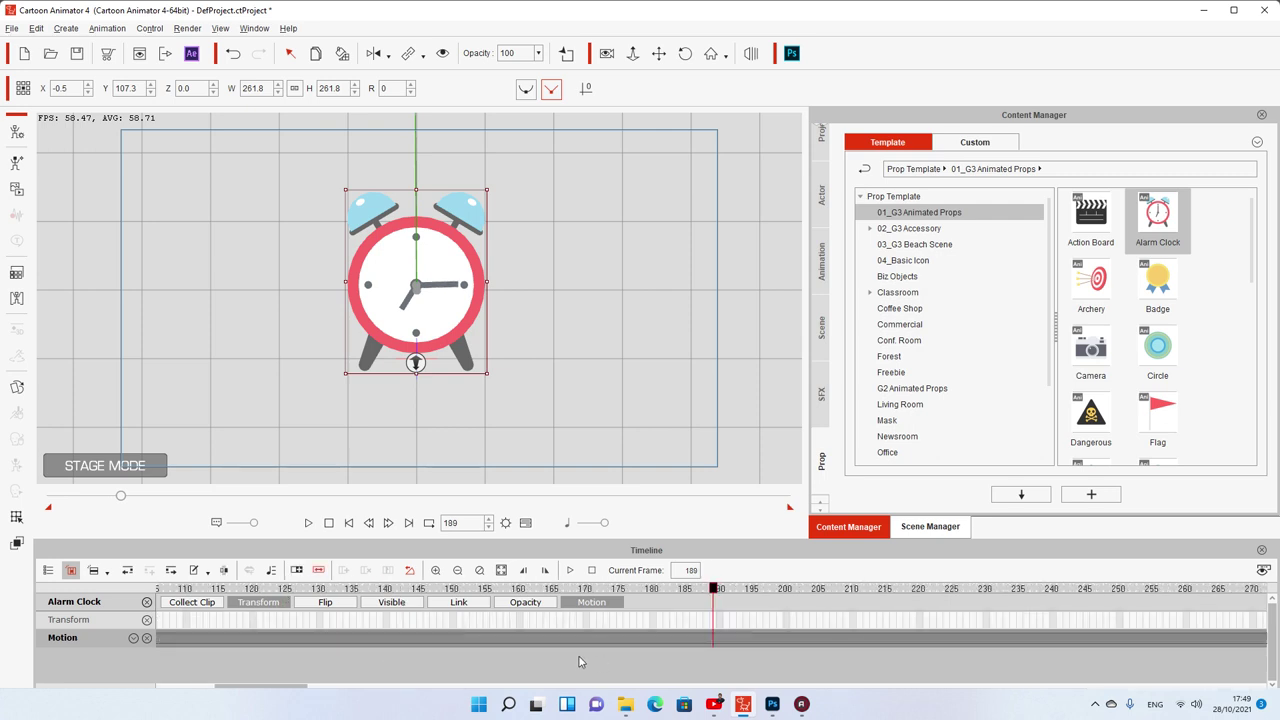
click(717, 589)
drag(718, 590, 726, 592)
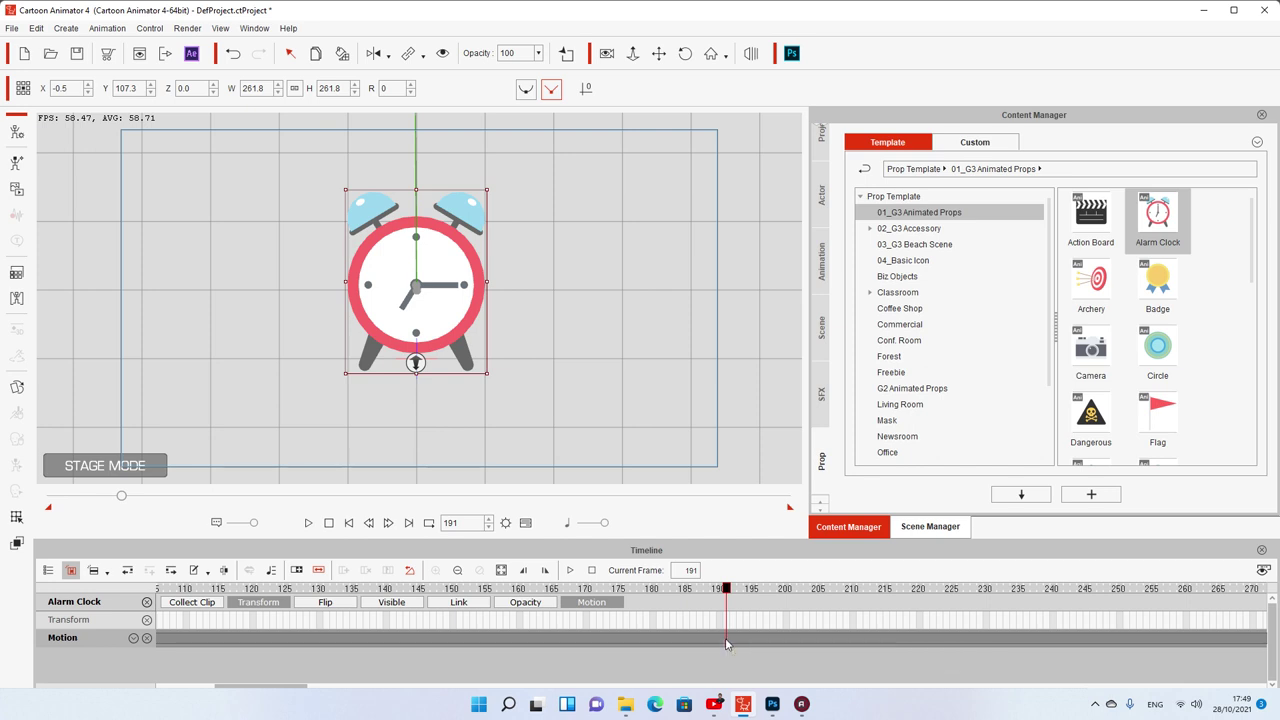
right_click(729, 643)
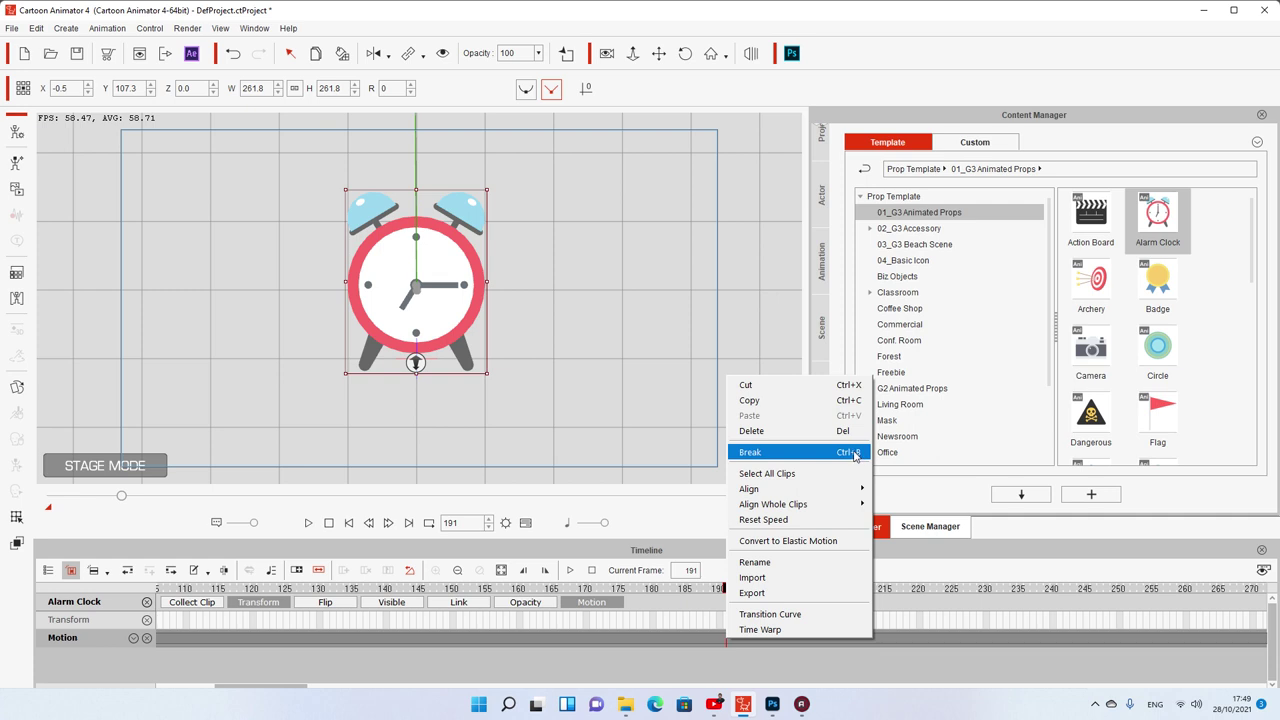
click(855, 453)
click(745, 643)
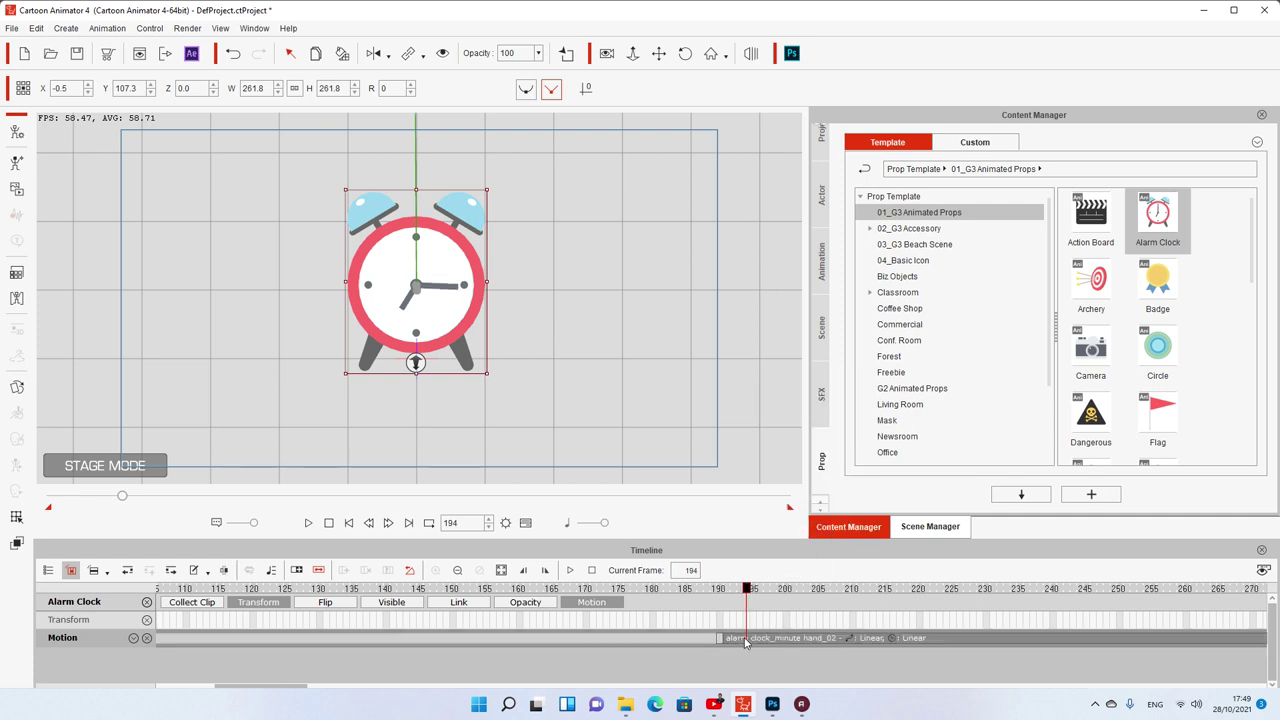
key(Delete)
- Play the shortened minute-hand motion and apply the alarm clock_ringing action to the clock at frame 202
key(space)
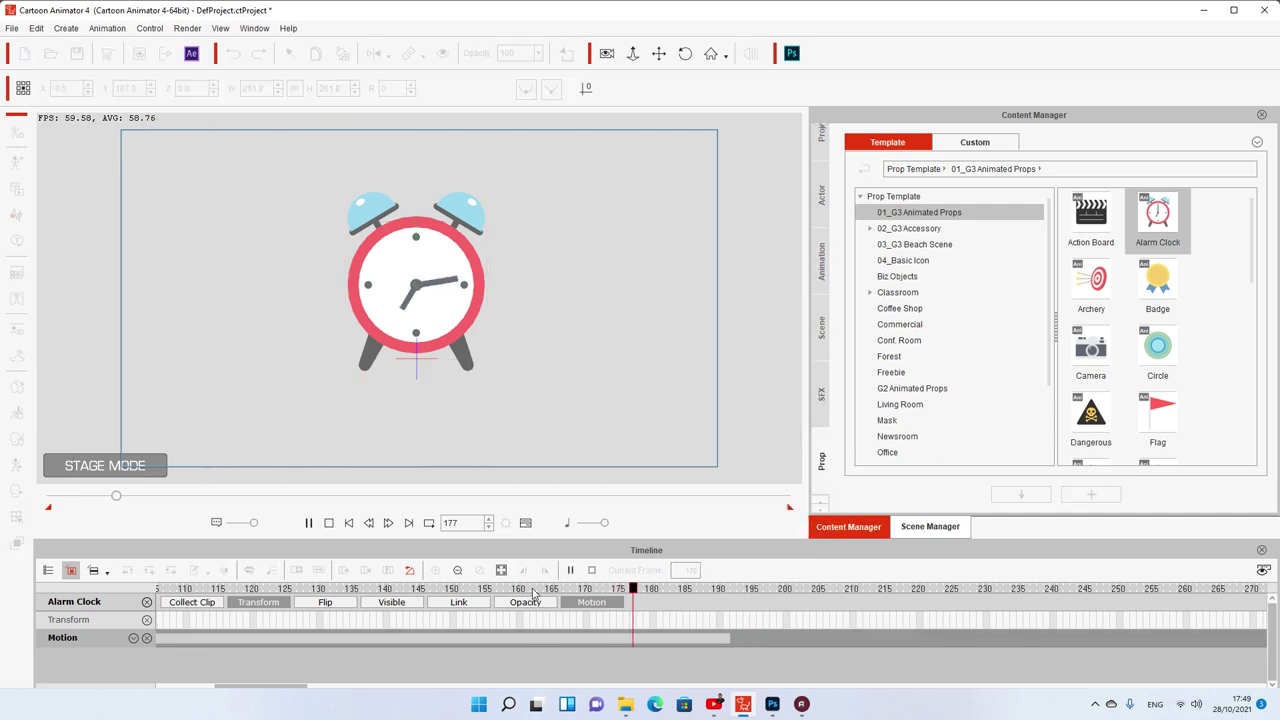
key(space)
drag(730, 592, 800, 606)
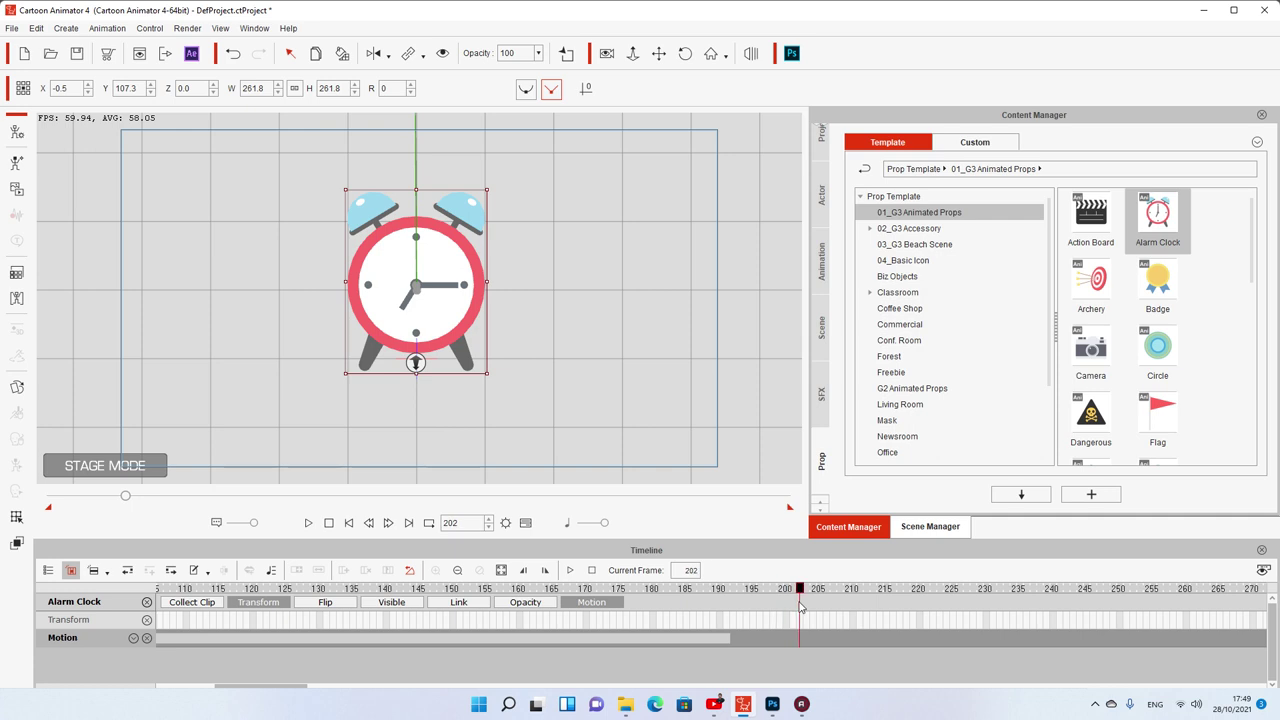
right_click(450, 263)
mouse_move(550, 270)
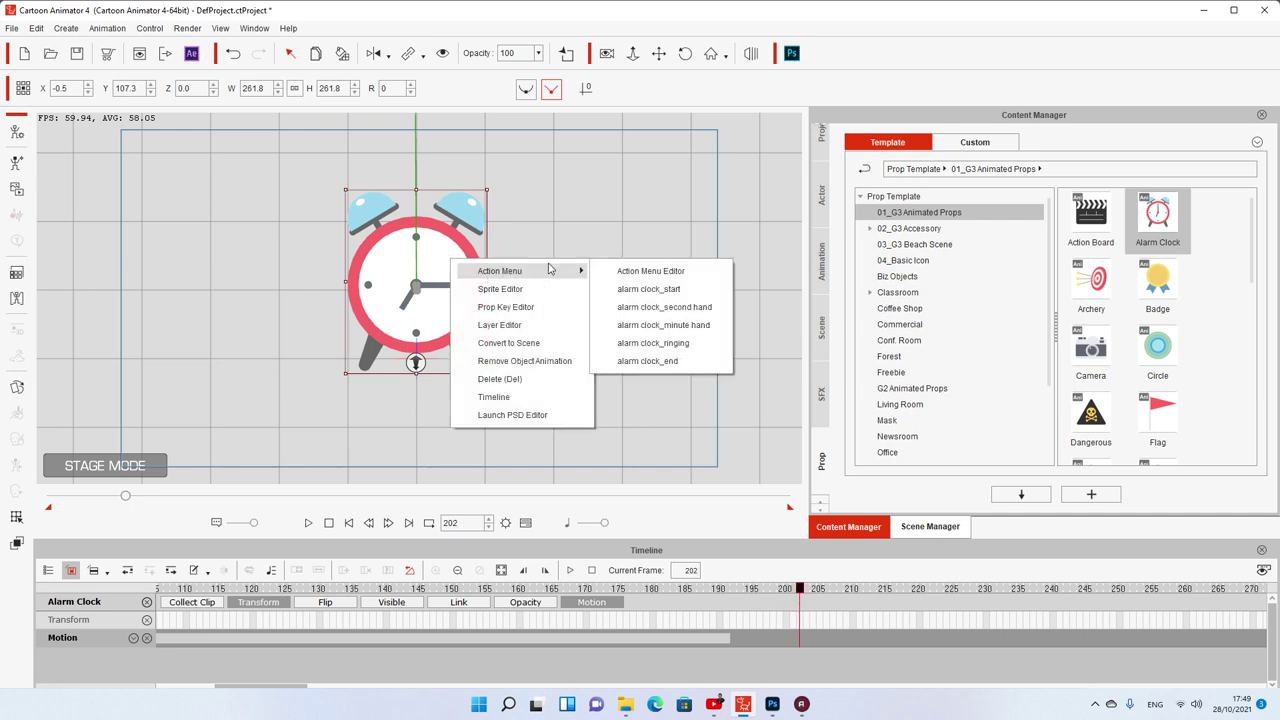
click(676, 345)
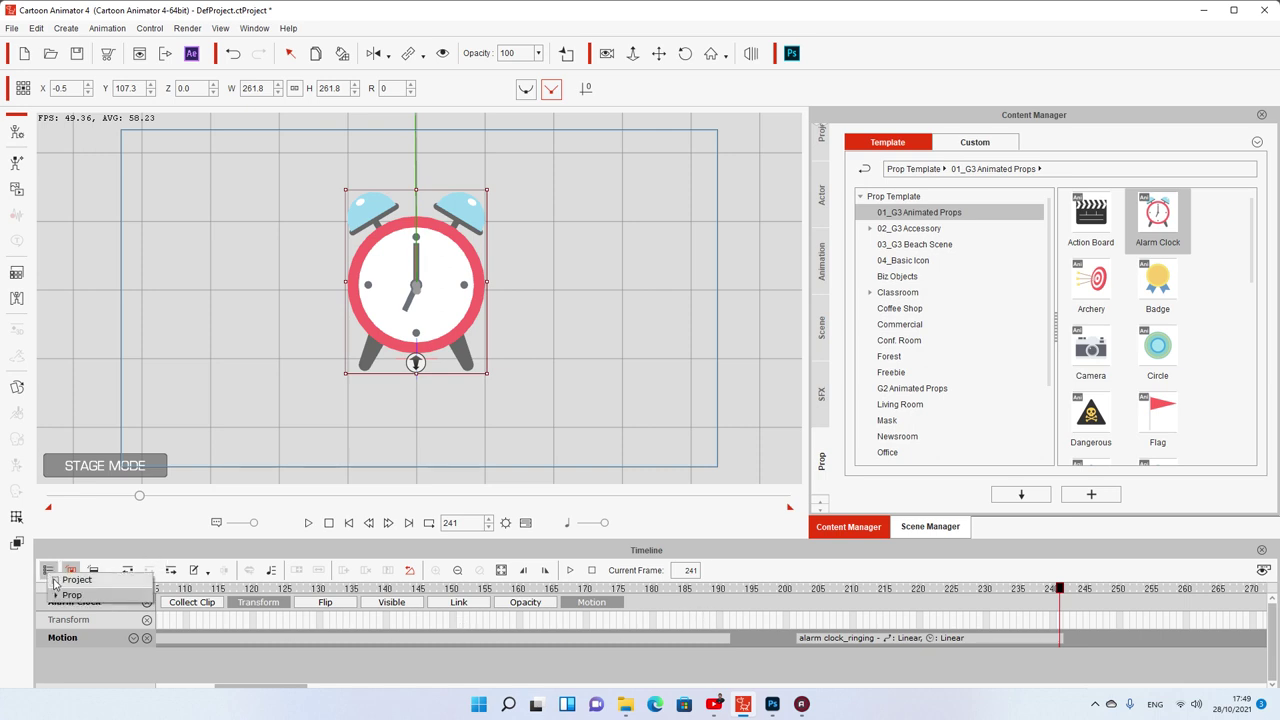
- Show the project's Sound FX1 track, open the audio file chooser at frame 202 and cancel it without importing
click(77, 580)
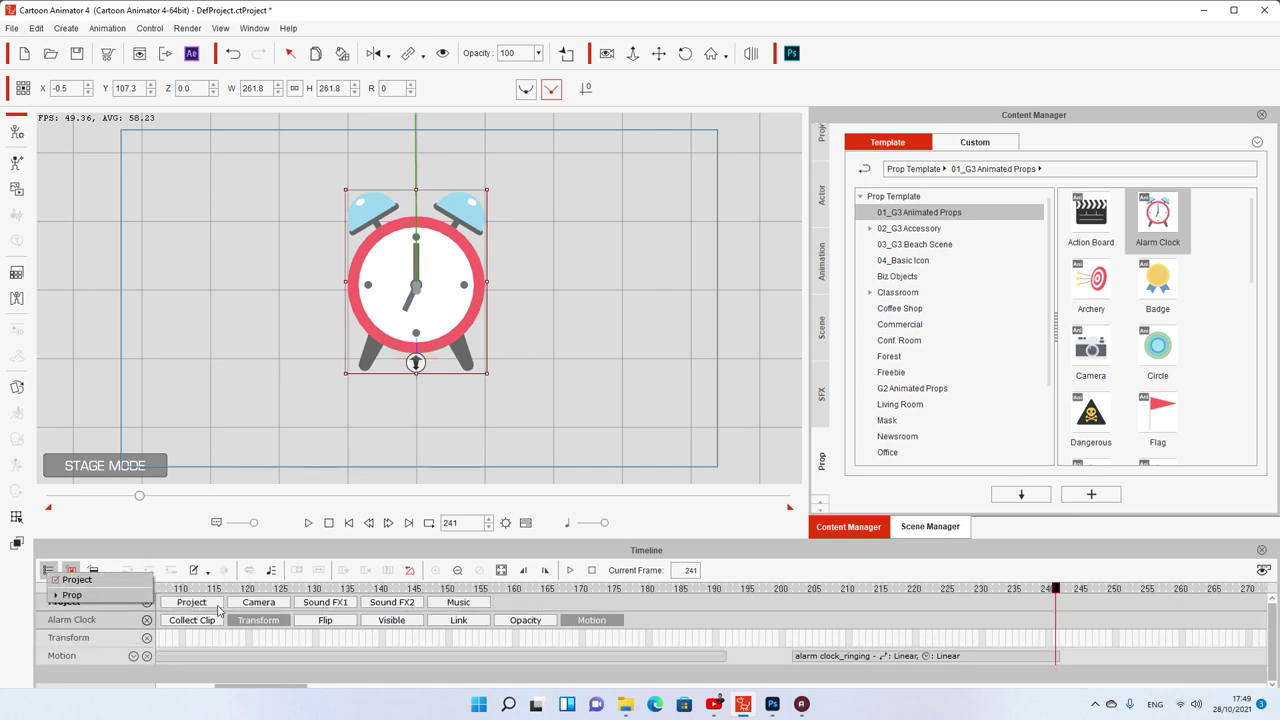
click(325, 604)
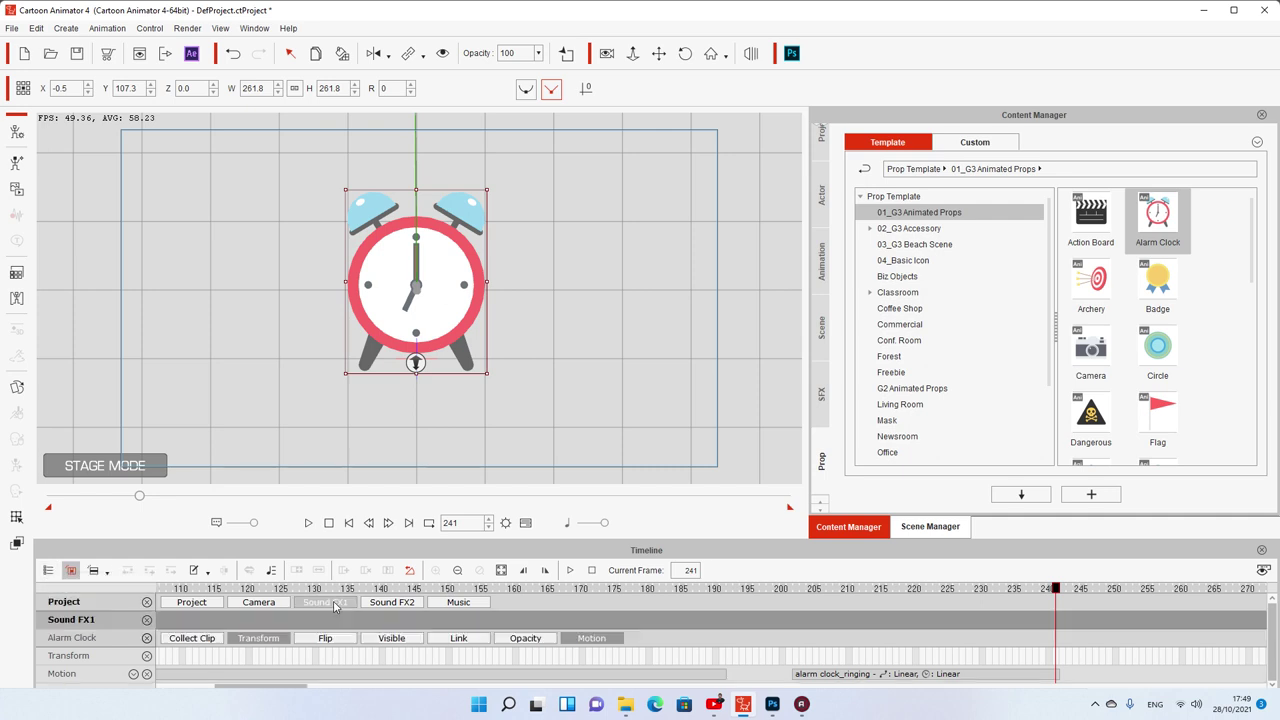
click(798, 628)
double_click(798, 628)
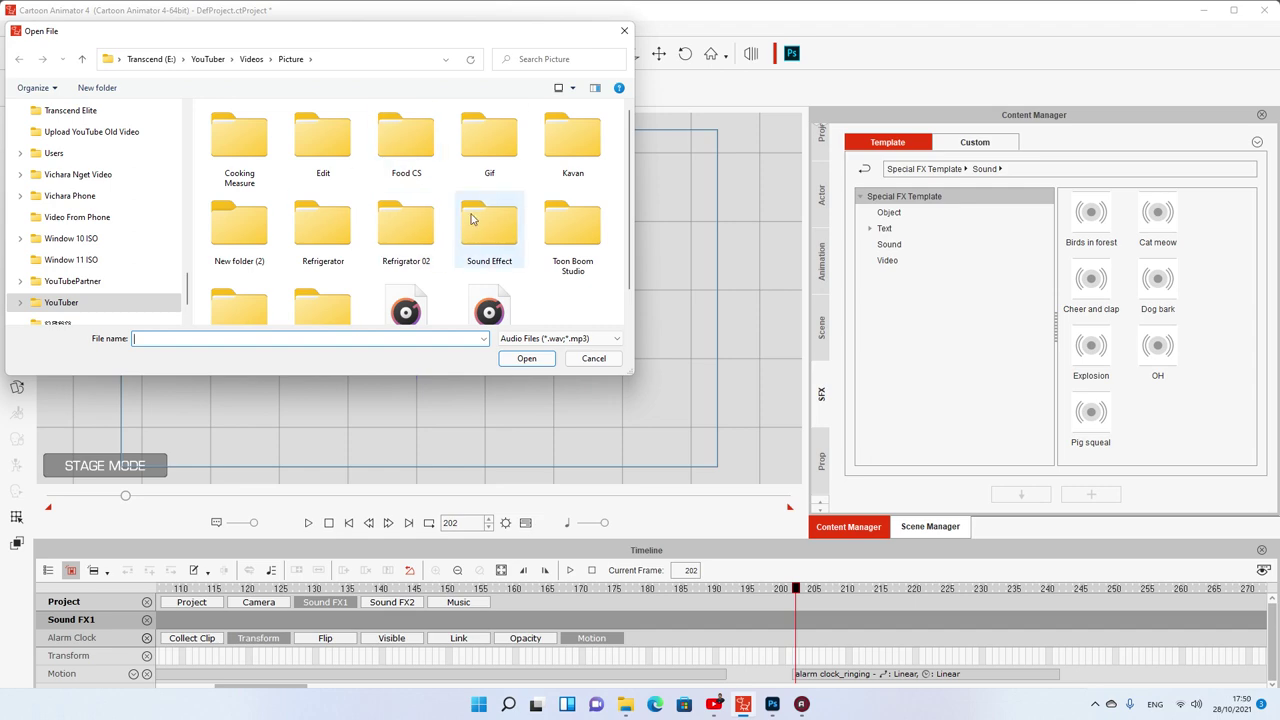
click(594, 358)
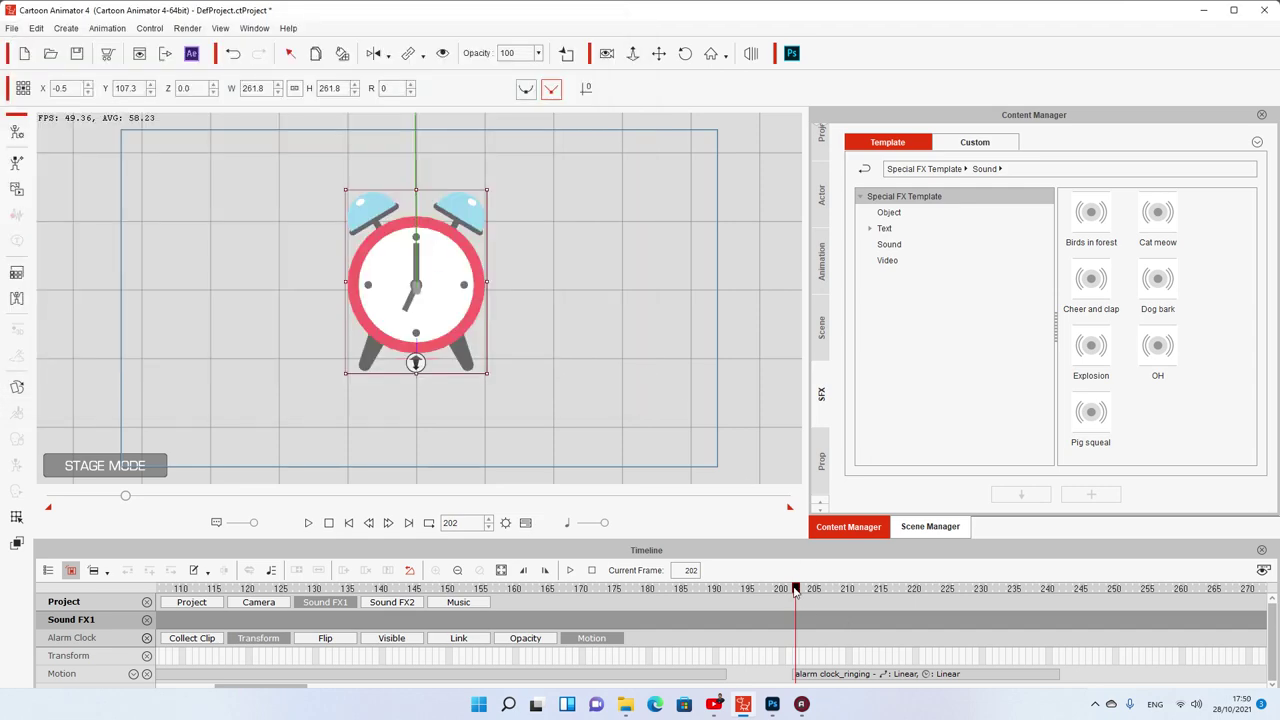
- Apply the alarm clock_end action to the Alarm Clock at frame 241 and play back the clock's animation
drag(796, 591, 1055, 615)
right_click(470, 310)
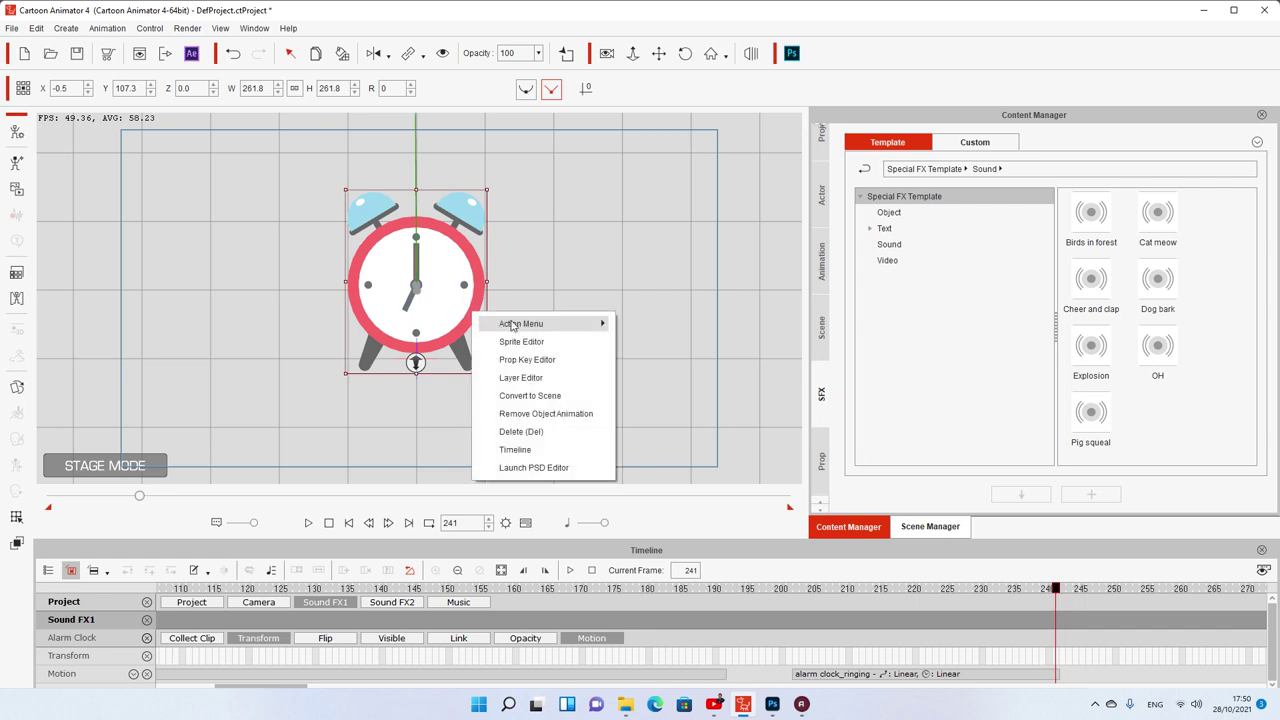
mouse_move(598, 323)
click(666, 414)
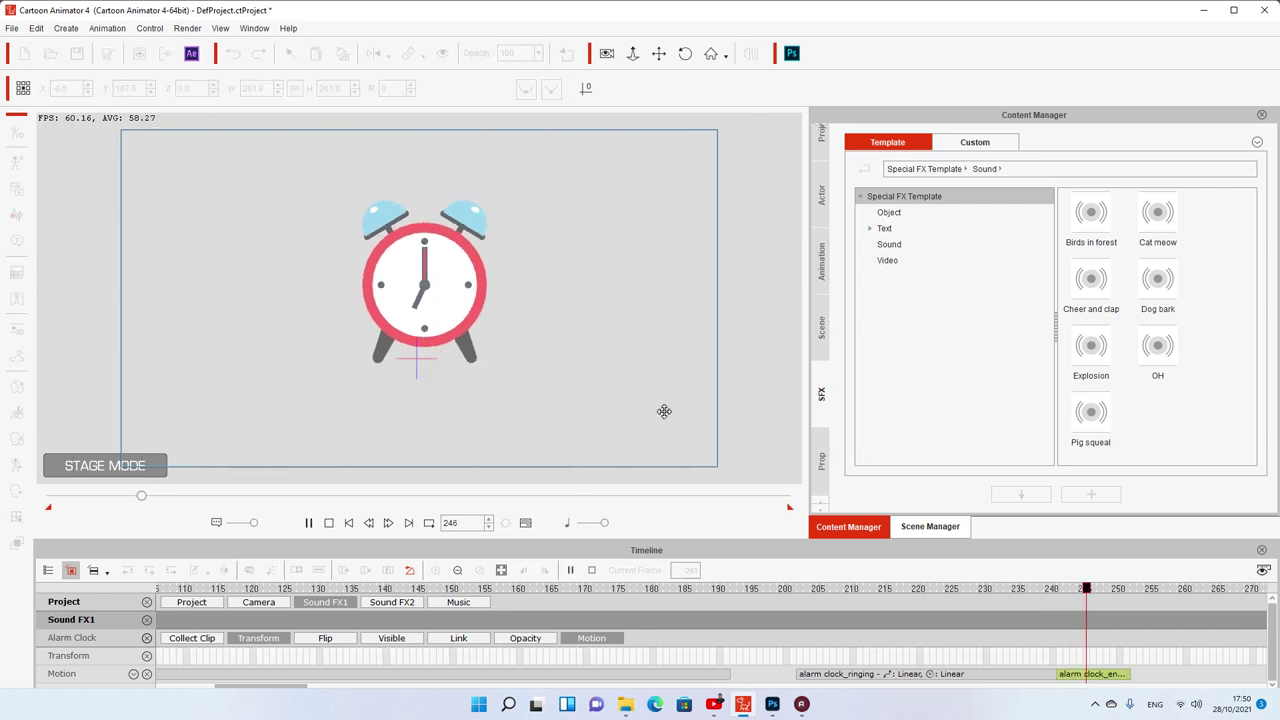
drag(640, 590, 250, 590)
key(space)
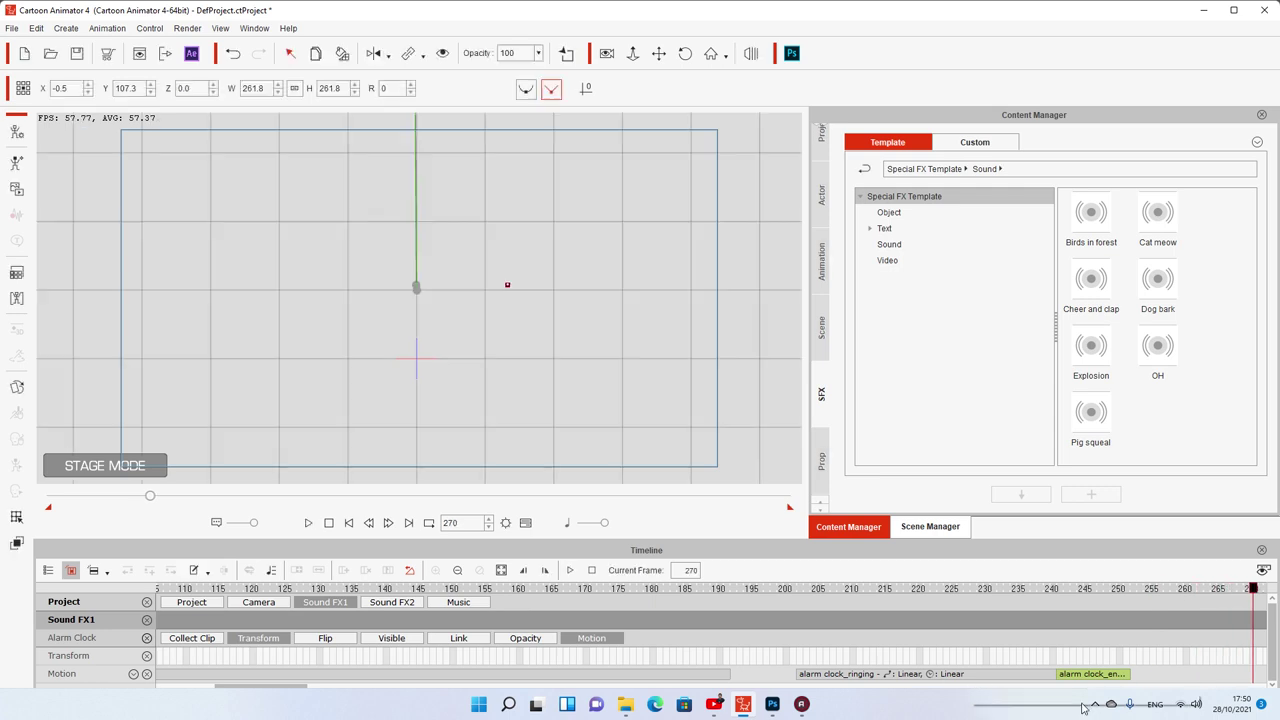
- Add the Camera prop from the G3 Animated Props near the stage centre at frame 251
click(822, 458)
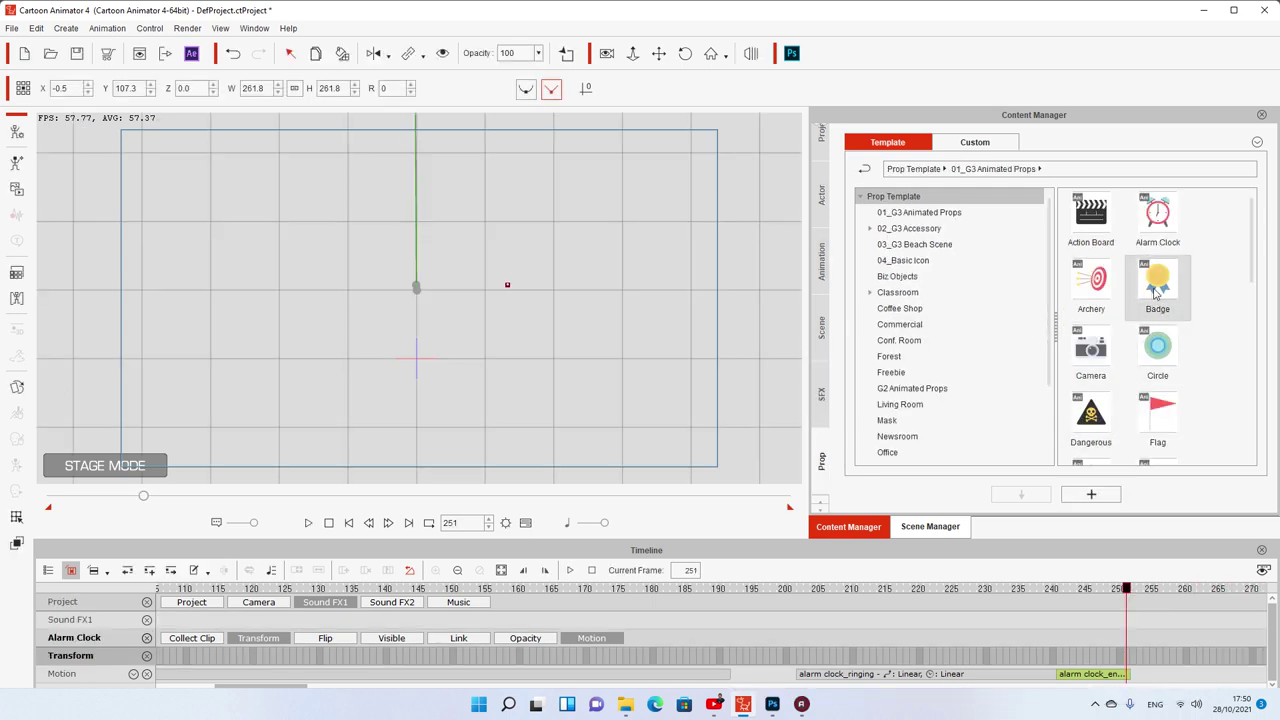
scroll(490, 445, down, 3)
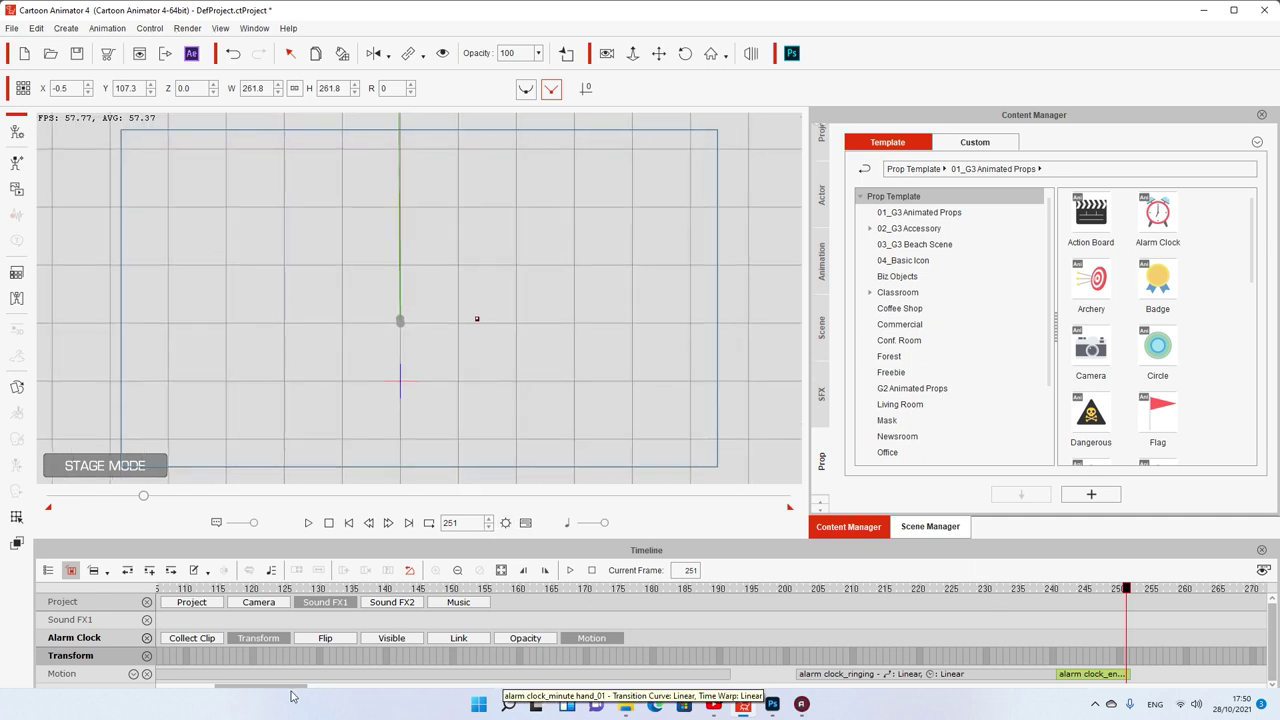
drag(286, 689, 320, 692)
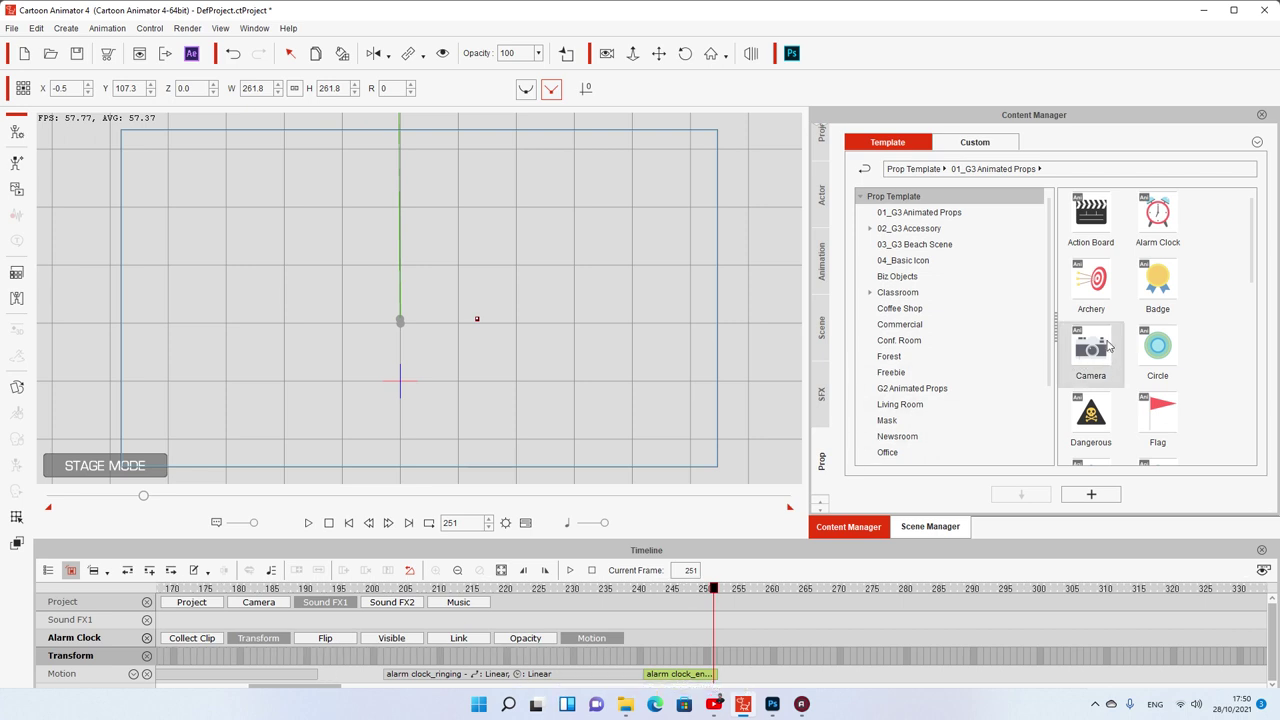
drag(1098, 352, 440, 310)
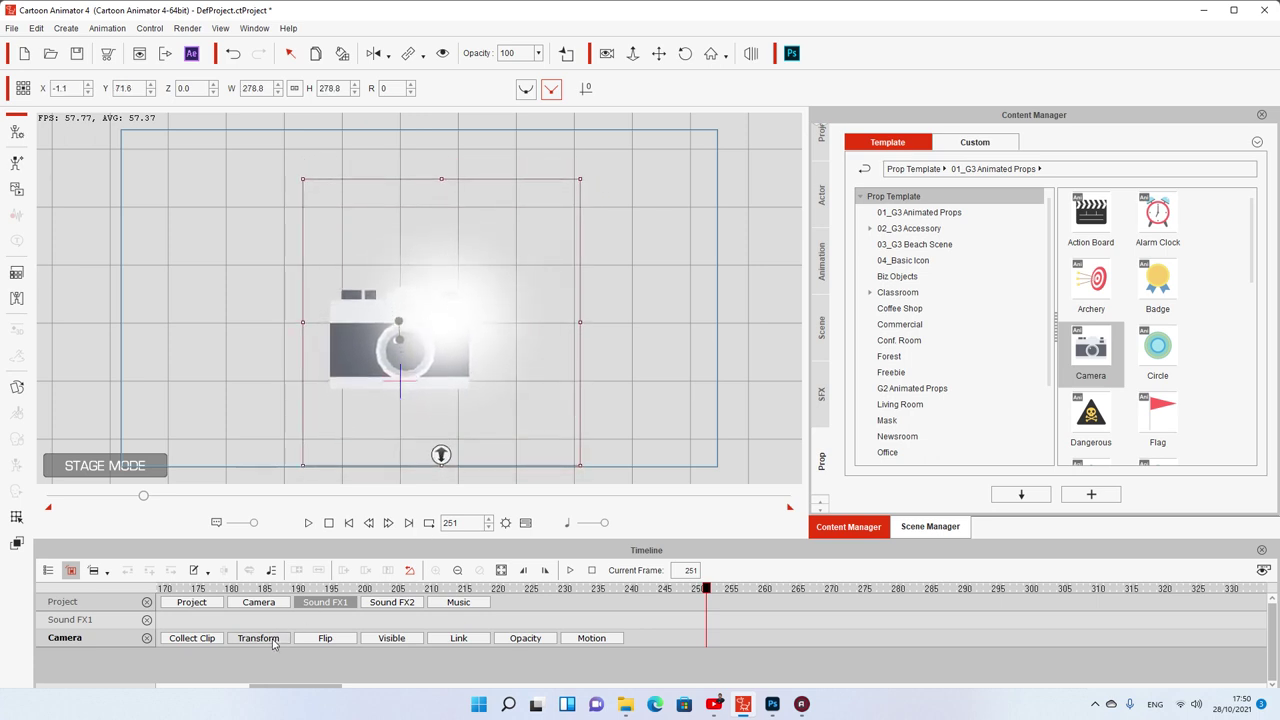
- Show the Camera prop's Transform track and reposition the prop to X 4.6, Y 86.5 at frame 251
click(258, 638)
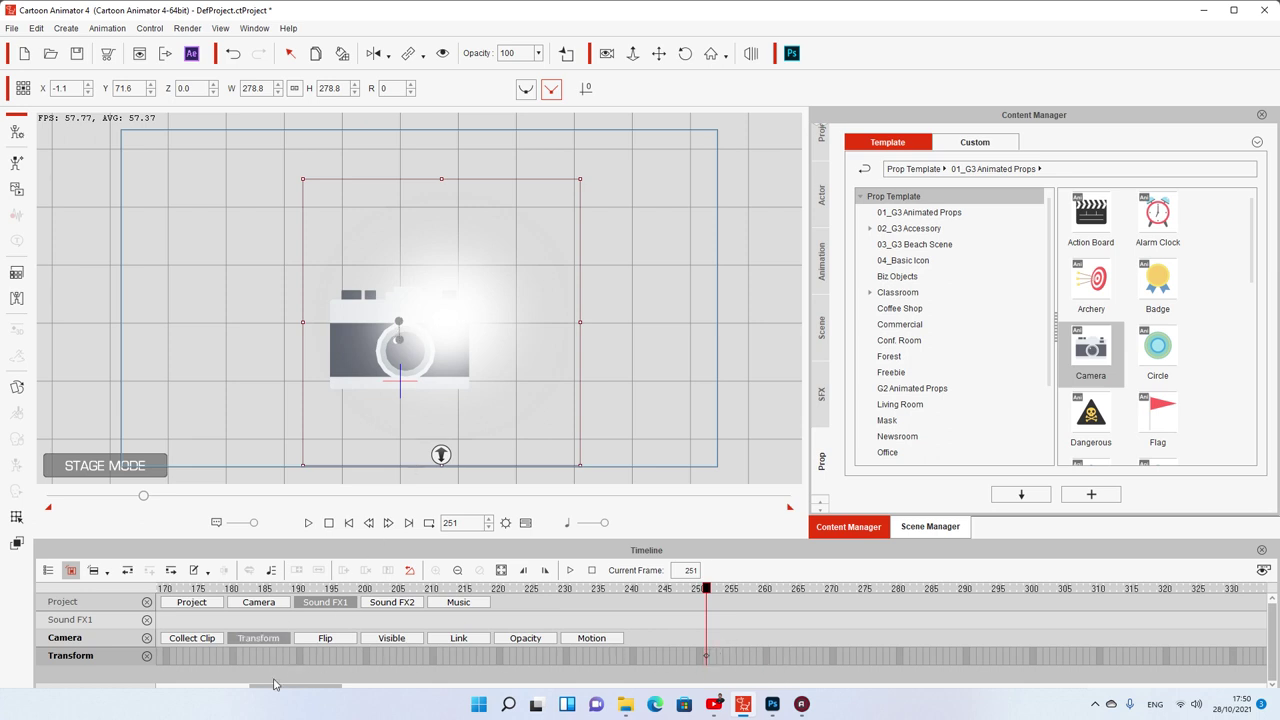
mouse_move(269, 690)
mouse_down()
mouse_move(180, 690)
mouse_move(303, 705)
mouse_move(270, 705)
mouse_up()
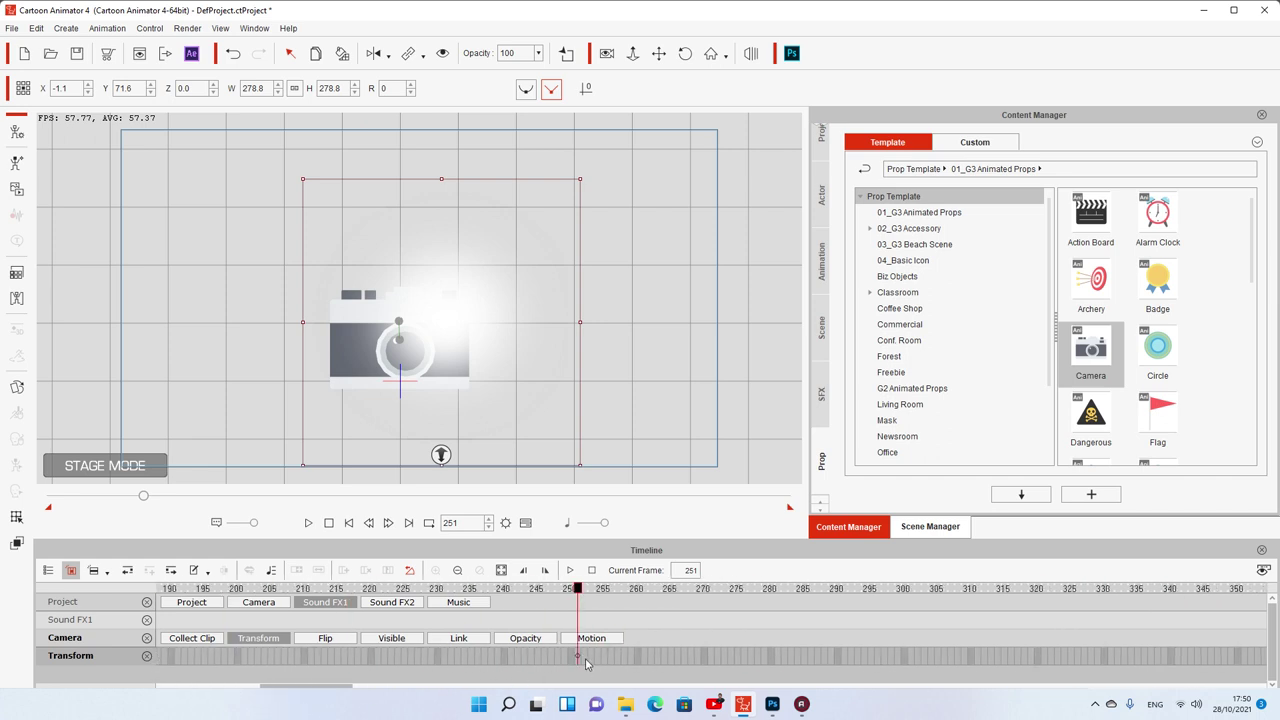
click(578, 658)
right_click(439, 352)
click(402, 352)
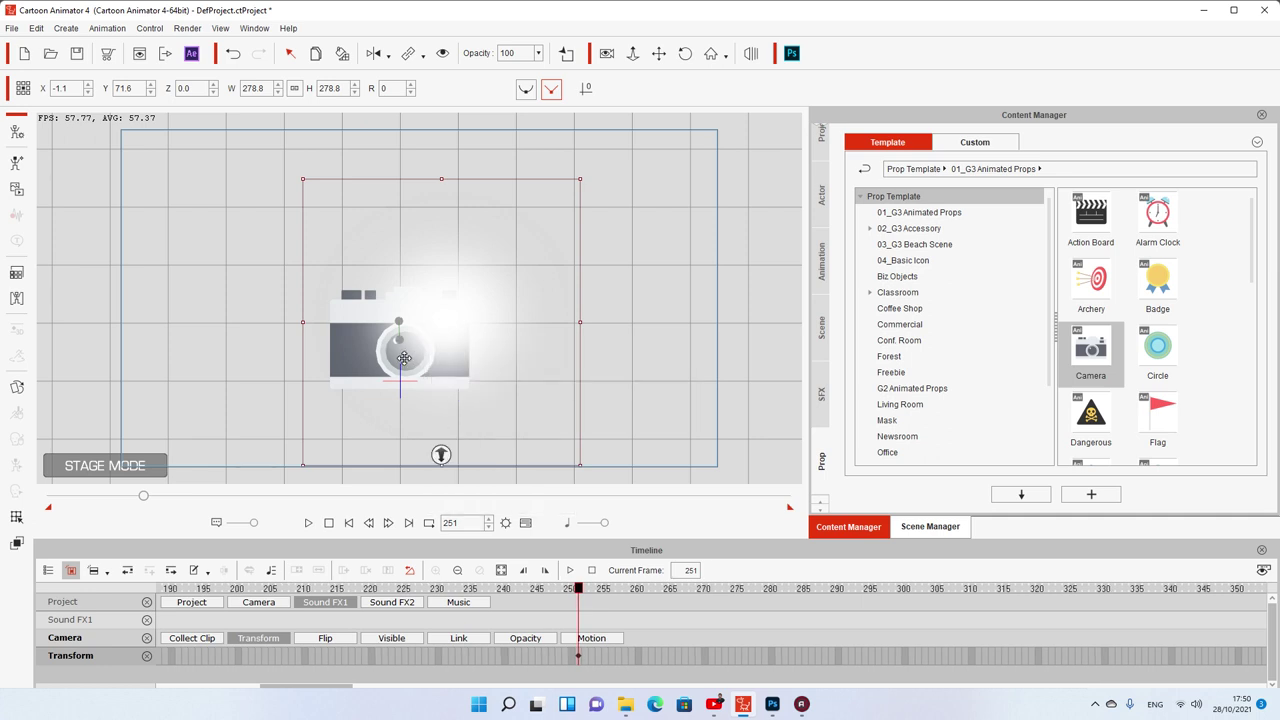
drag(404, 357, 408, 348)
- Reposition the Camera prop at frame 244 to X -15.1, Y 118.0
drag(576, 590, 531, 600)
drag(445, 341, 434, 323)
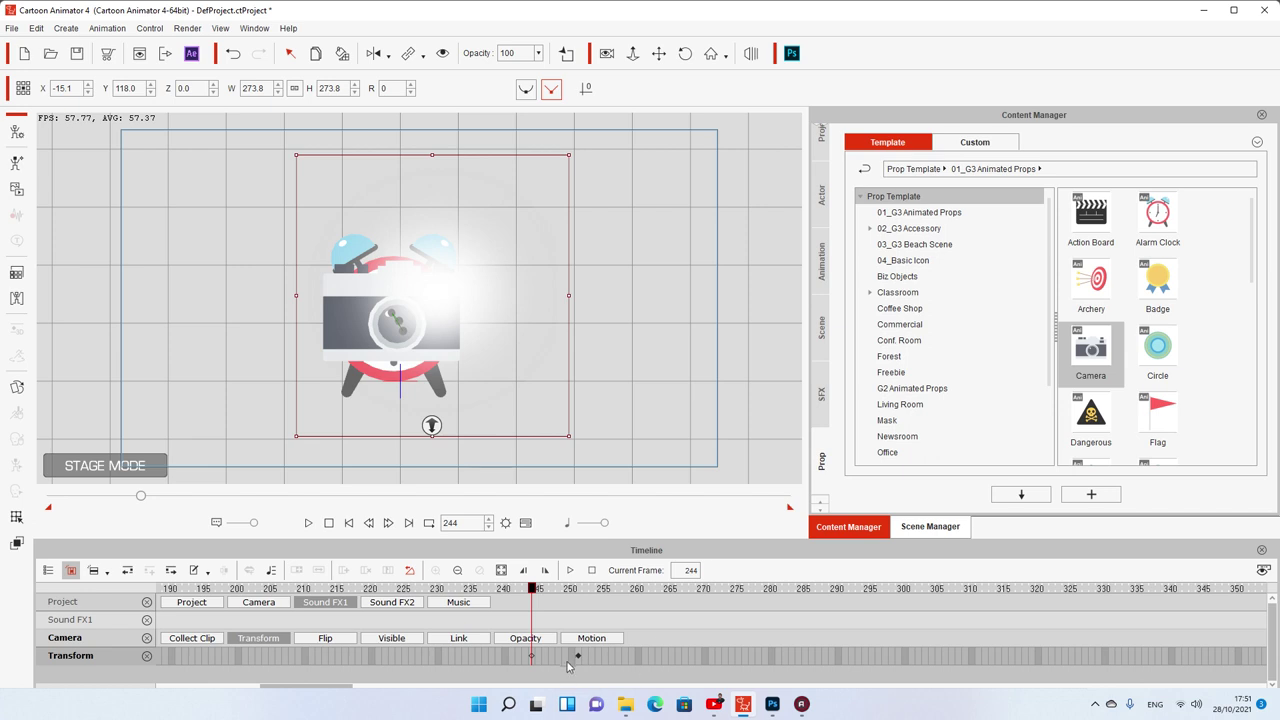
click(577, 656)
right_click(435, 352)
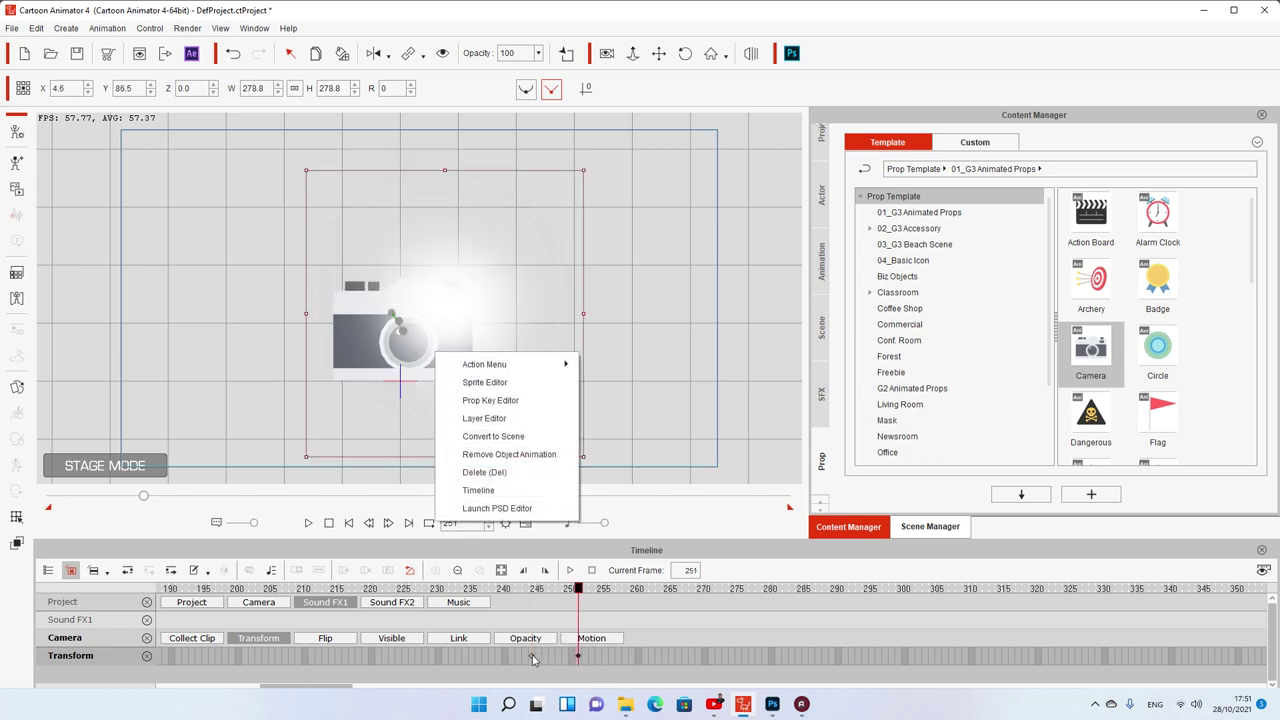
- Move the Camera prop's transform key from frame 251 onto the key at frame 244 and scrub to check it
click(577, 656)
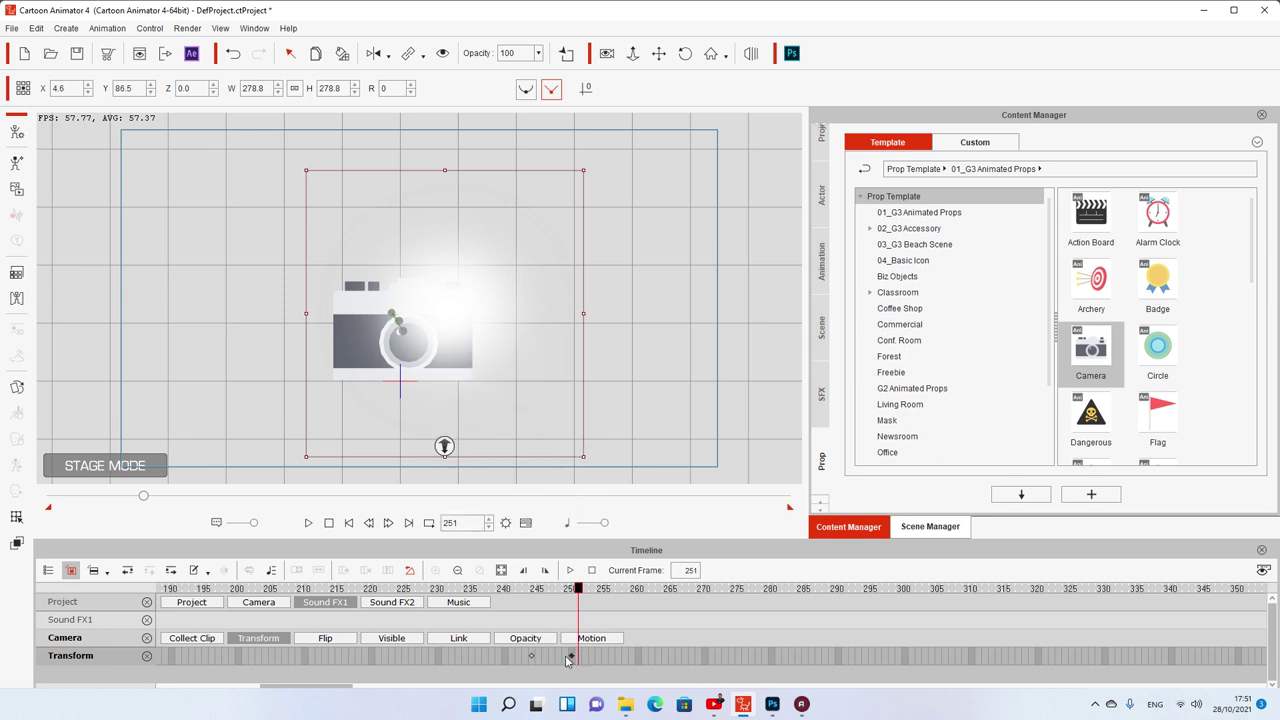
click(531, 656)
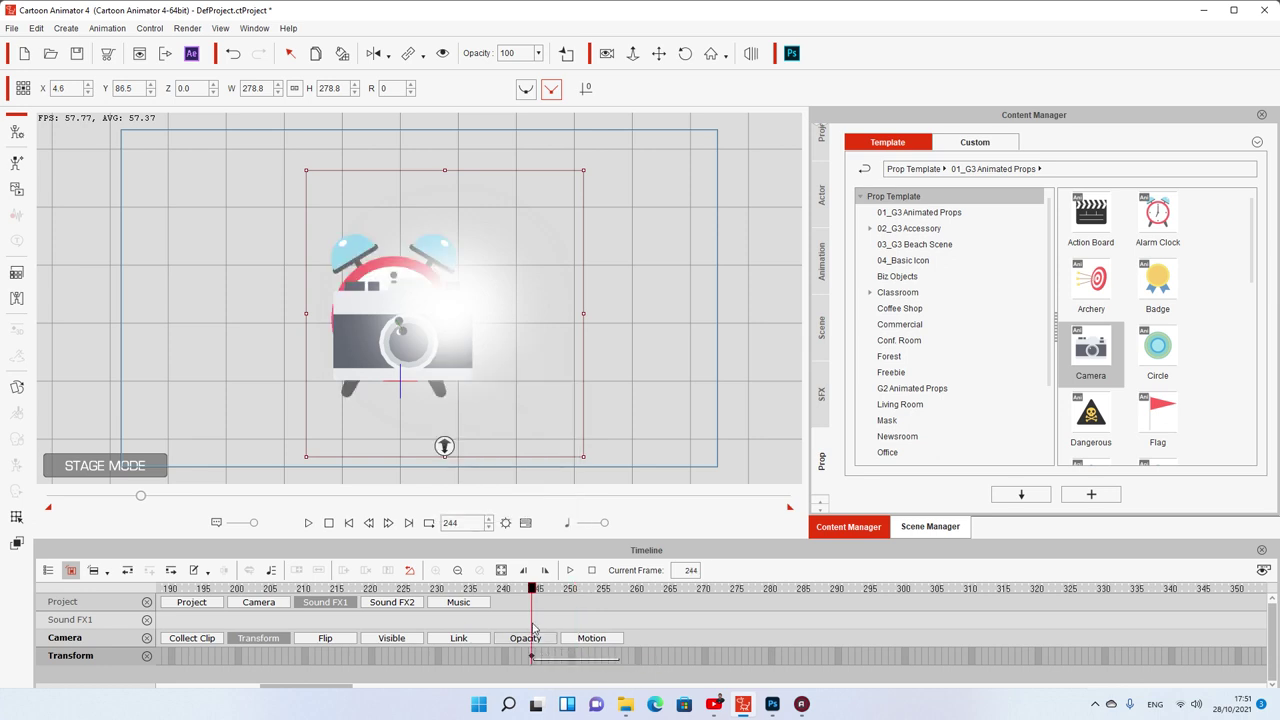
drag(531, 588, 575, 601)
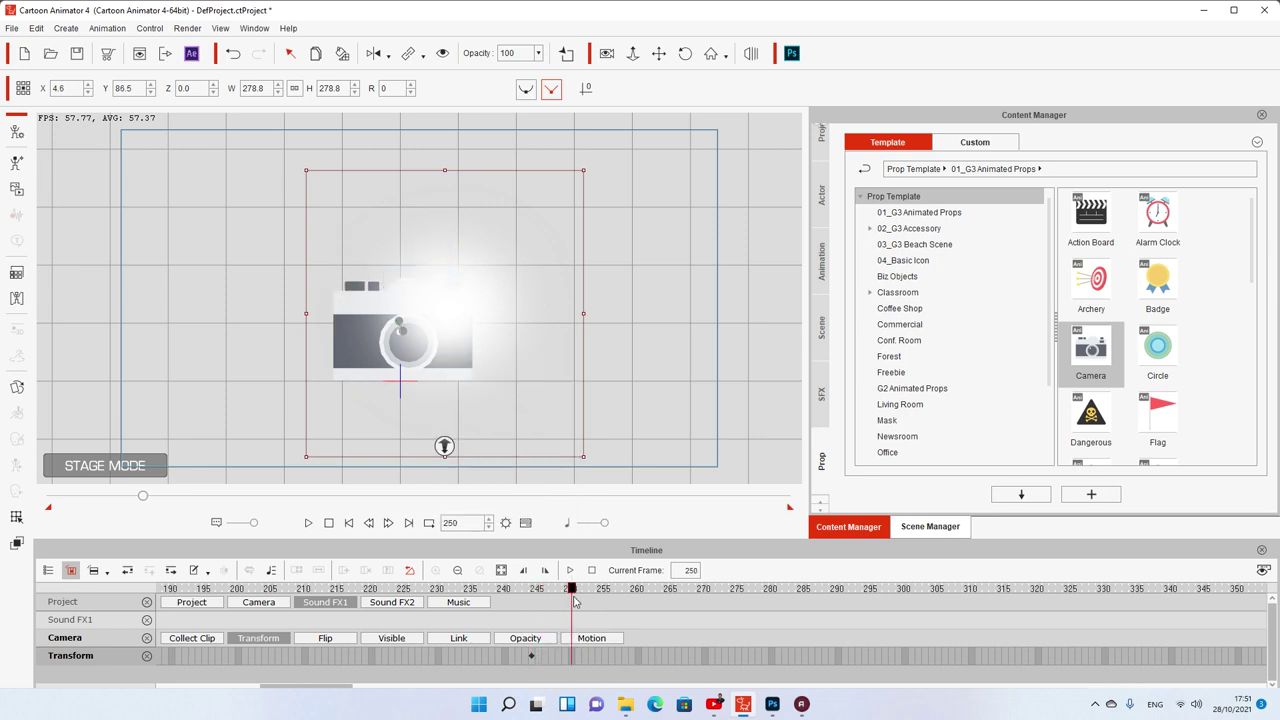
- Show the Camera prop's Motion track and try to select the Alarm Clock behind the Camera on the stage at frame 247
click(588, 640)
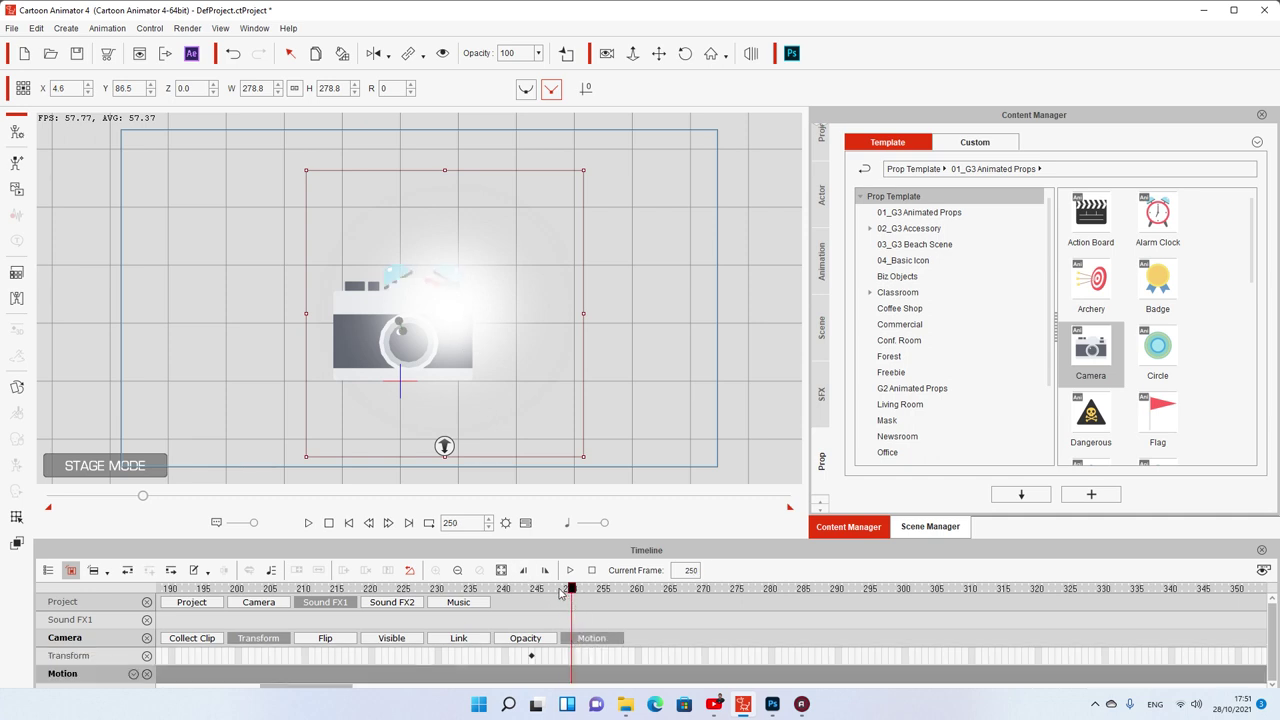
drag(558, 597, 551, 597)
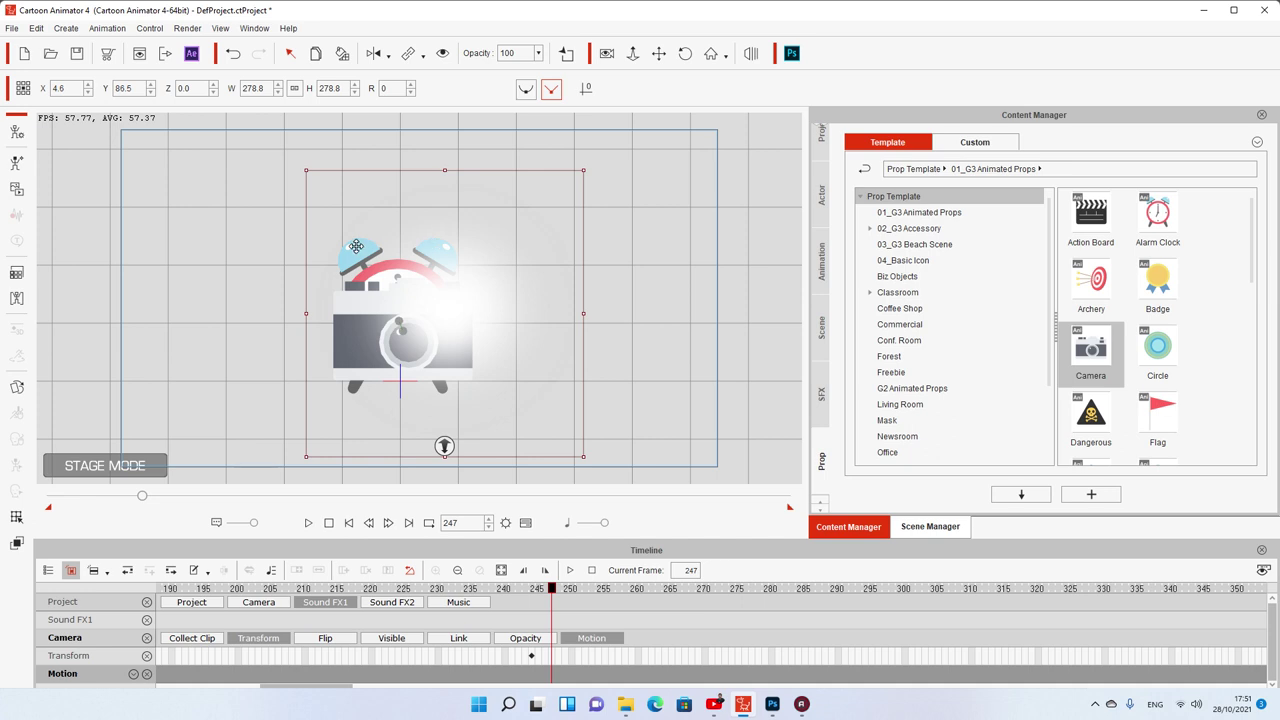
click(270, 239)
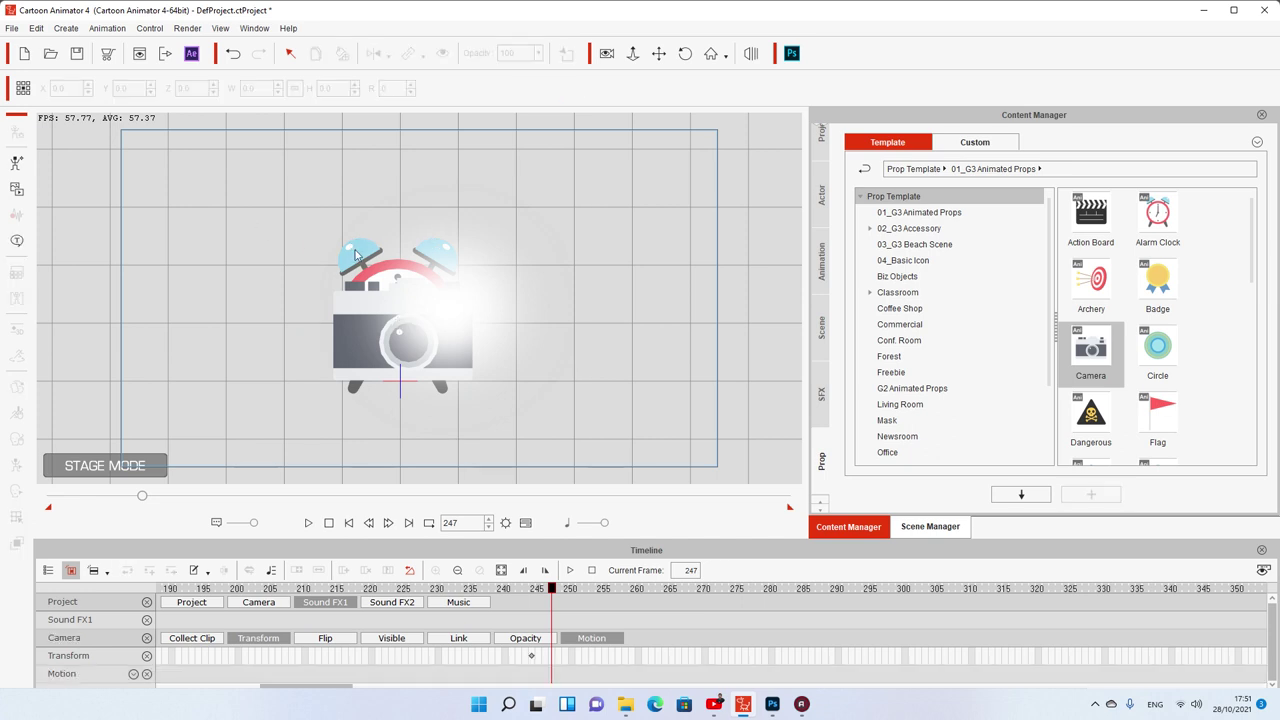
click(361, 258)
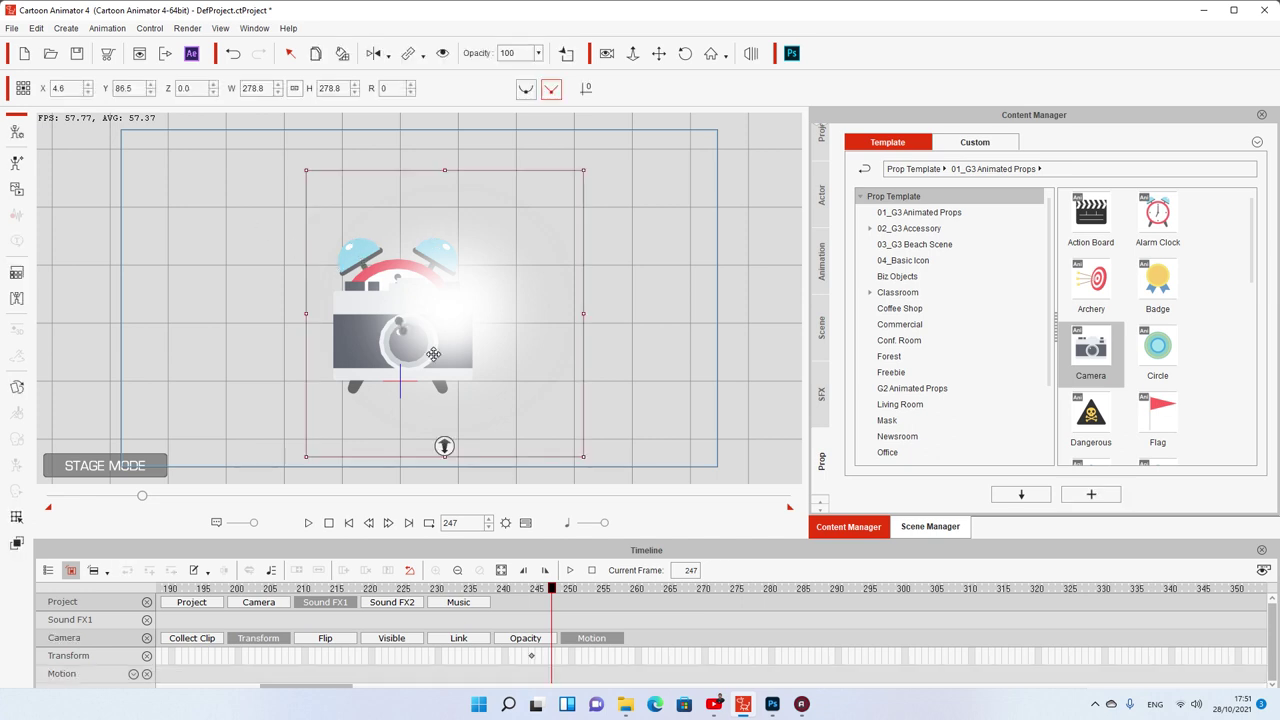
scroll(587, 627, down, 2)
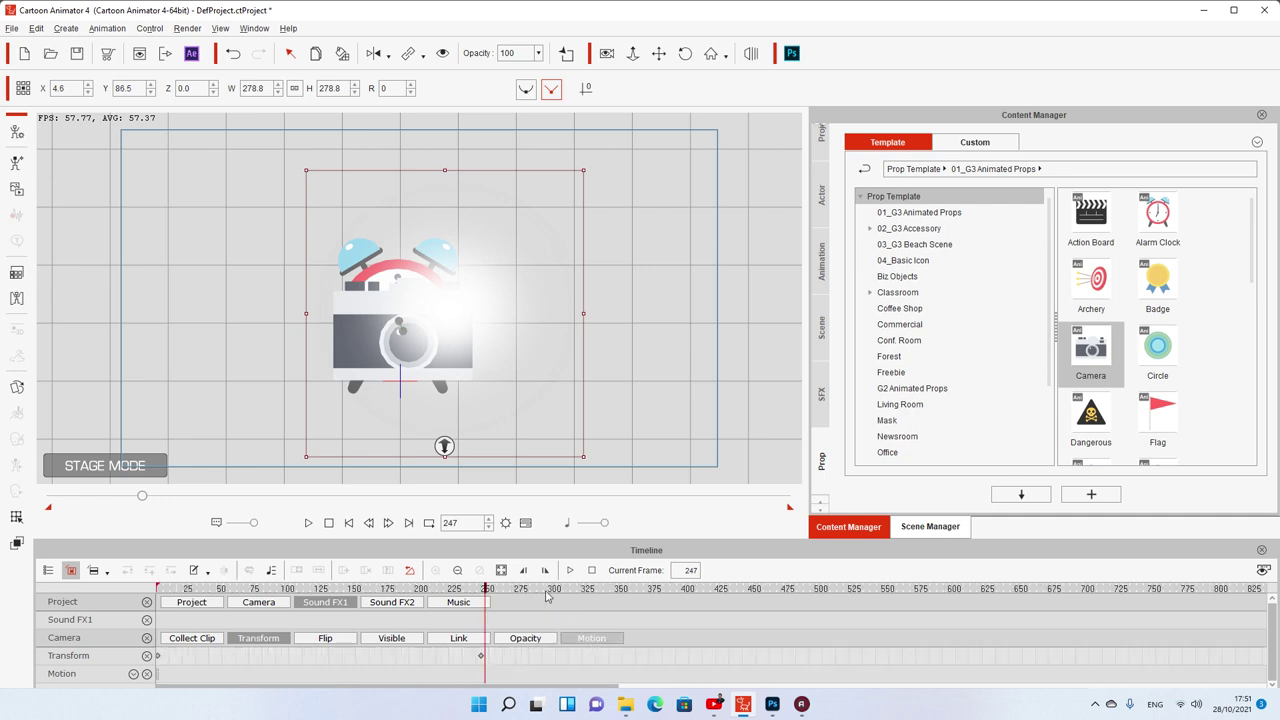
scroll(548, 614, down, 2)
scroll(746, 626, up, 3)
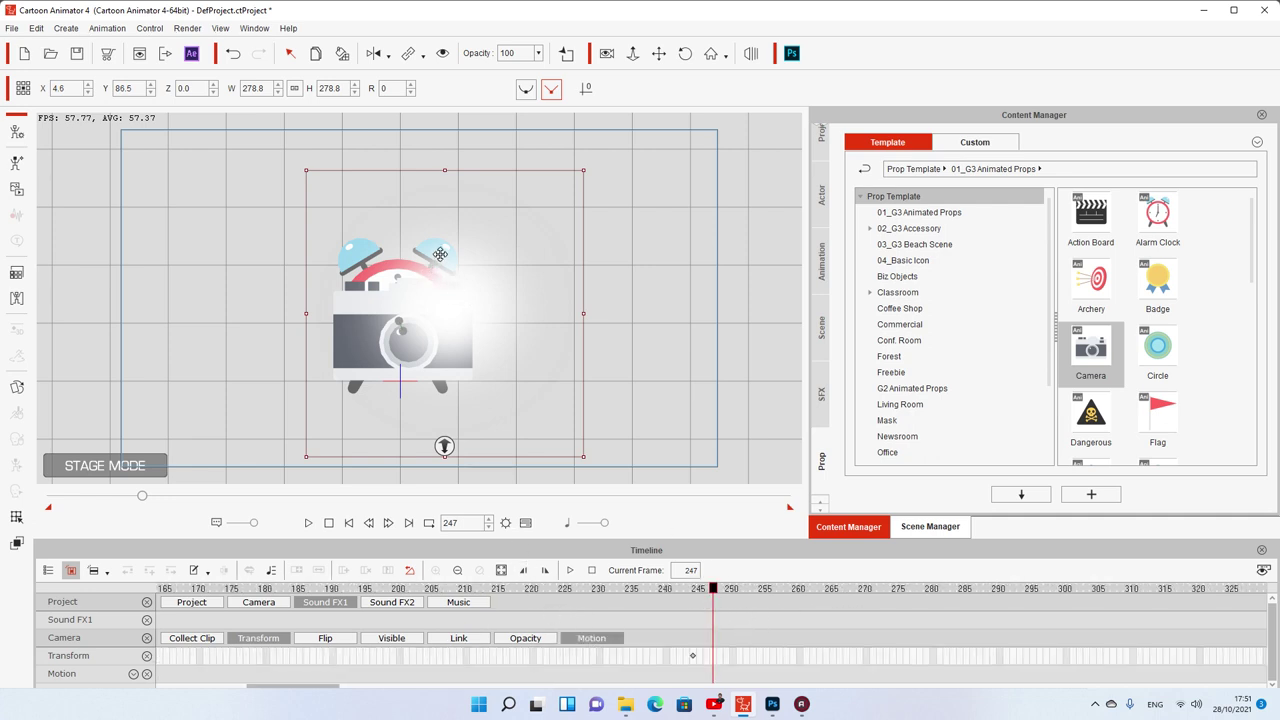
- Select the Alarm Clock from the scene's object list and go to frame 251, the end of its alarm clock_end clip
click(925, 530)
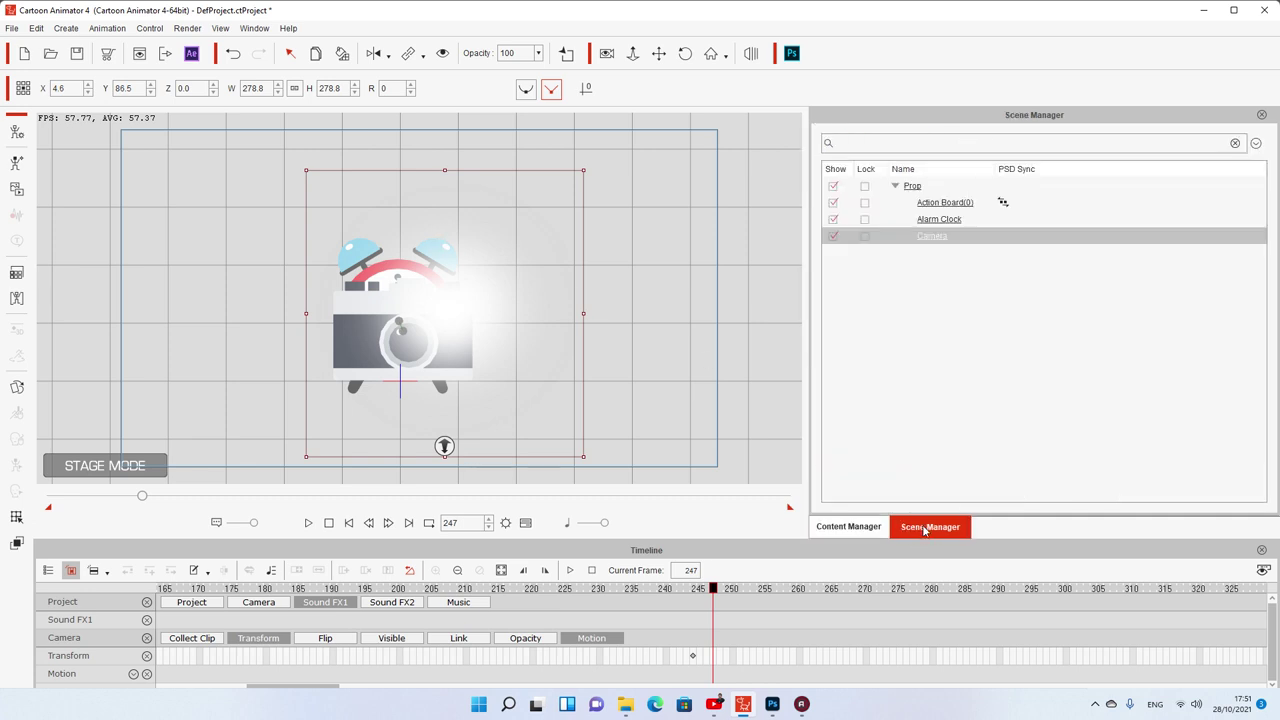
click(941, 222)
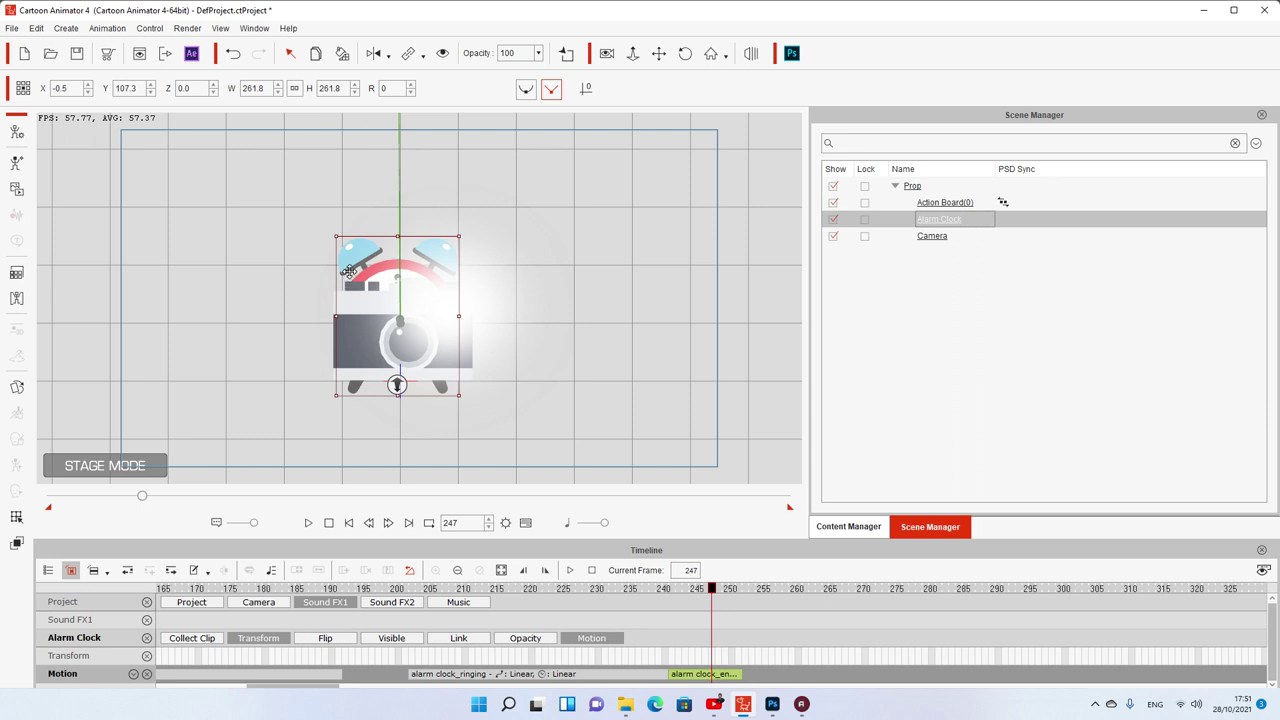
key(Down)
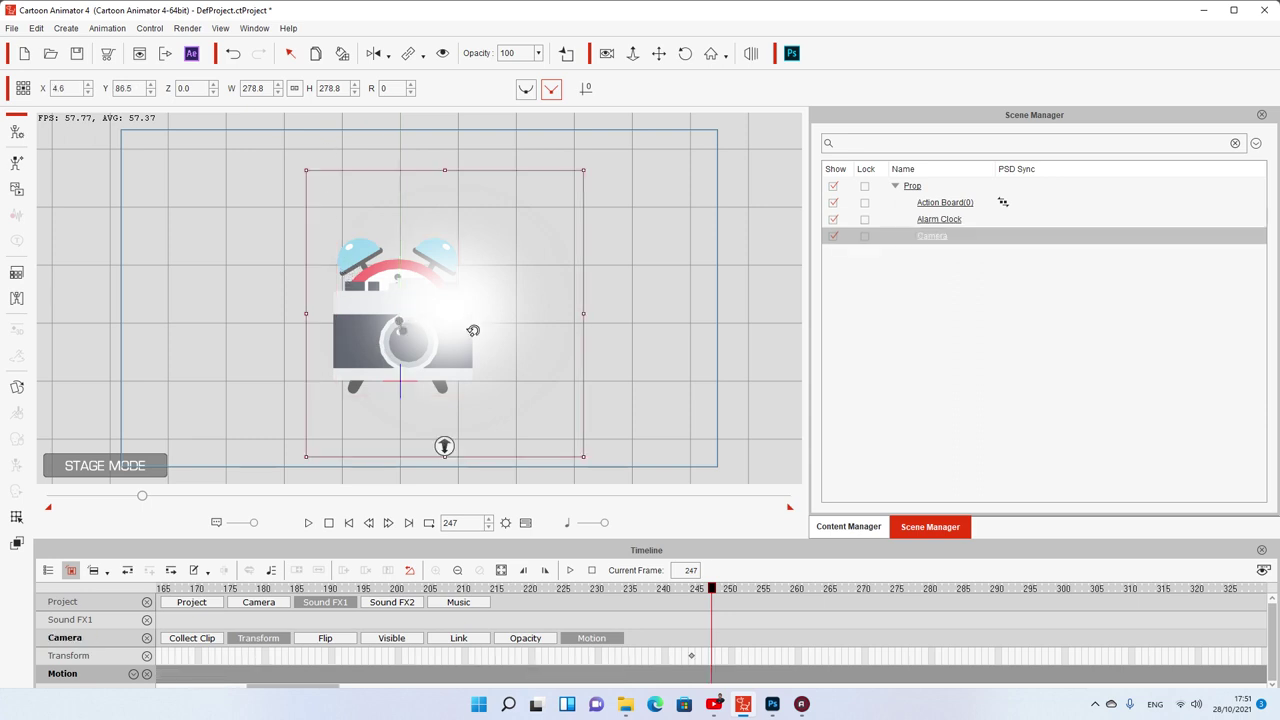
double_click(943, 222)
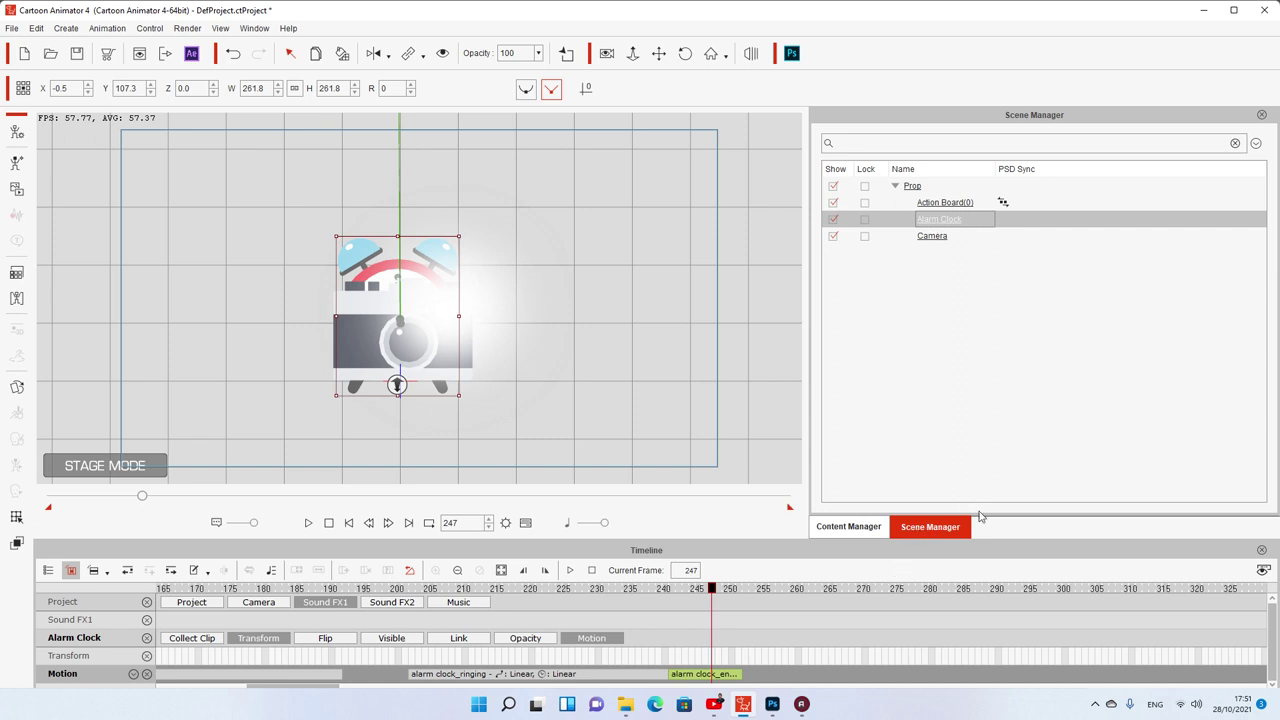
click(874, 527)
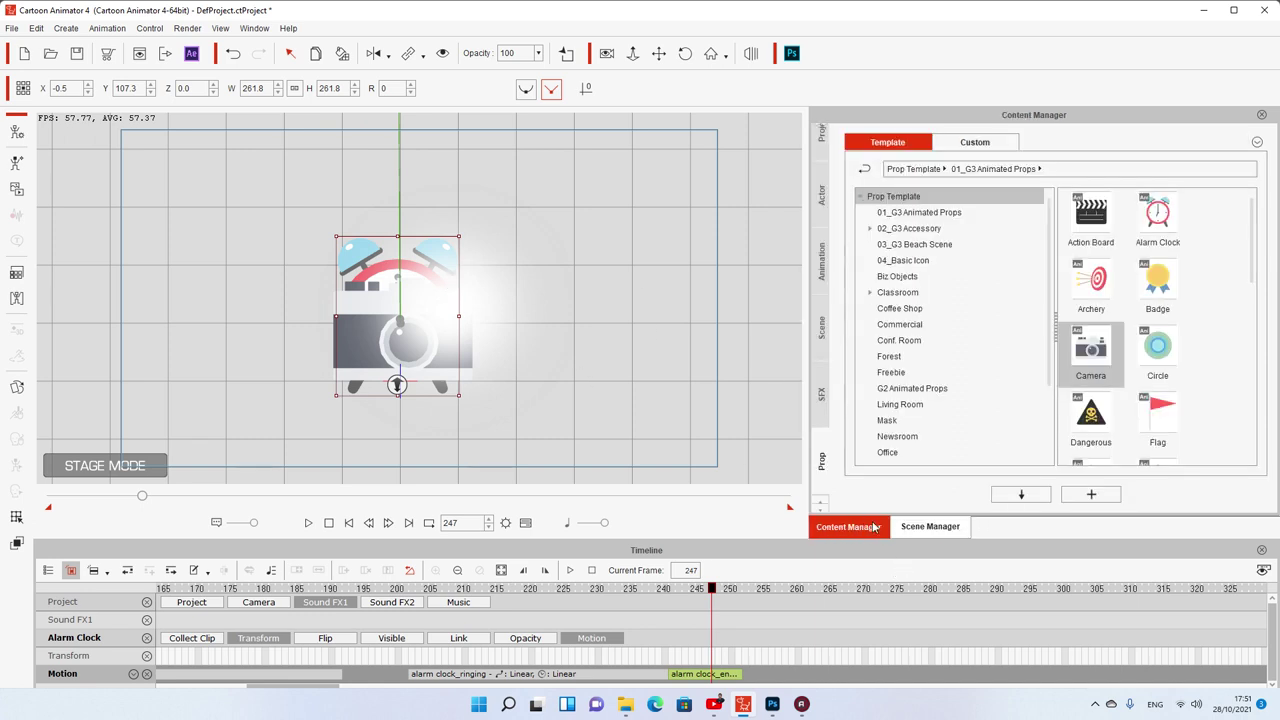
click(910, 528)
click(563, 317)
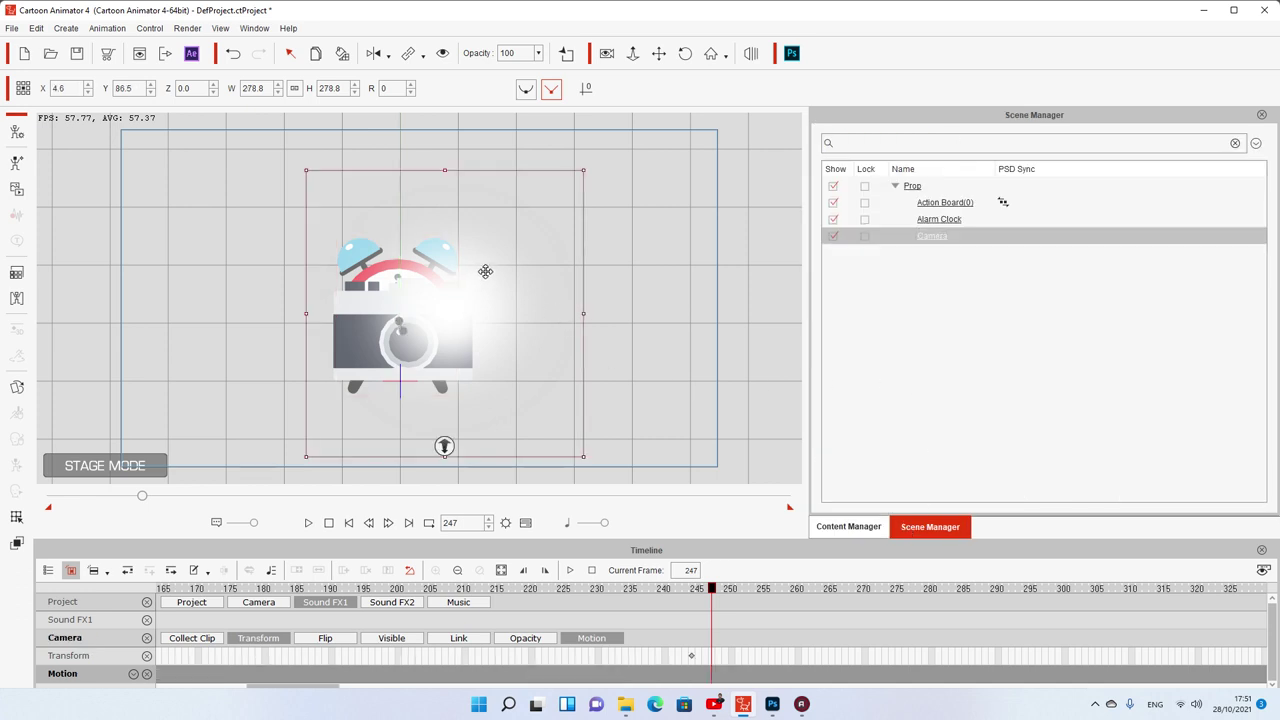
click(939, 219)
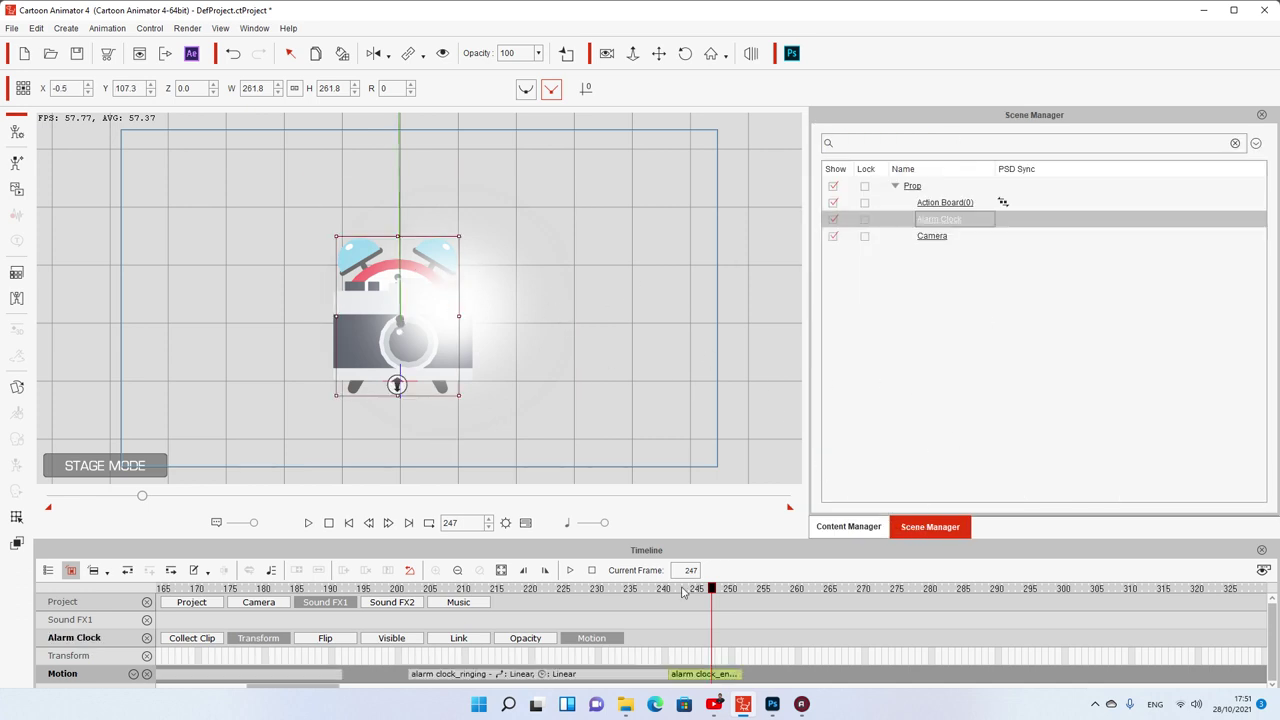
drag(719, 596, 739, 596)
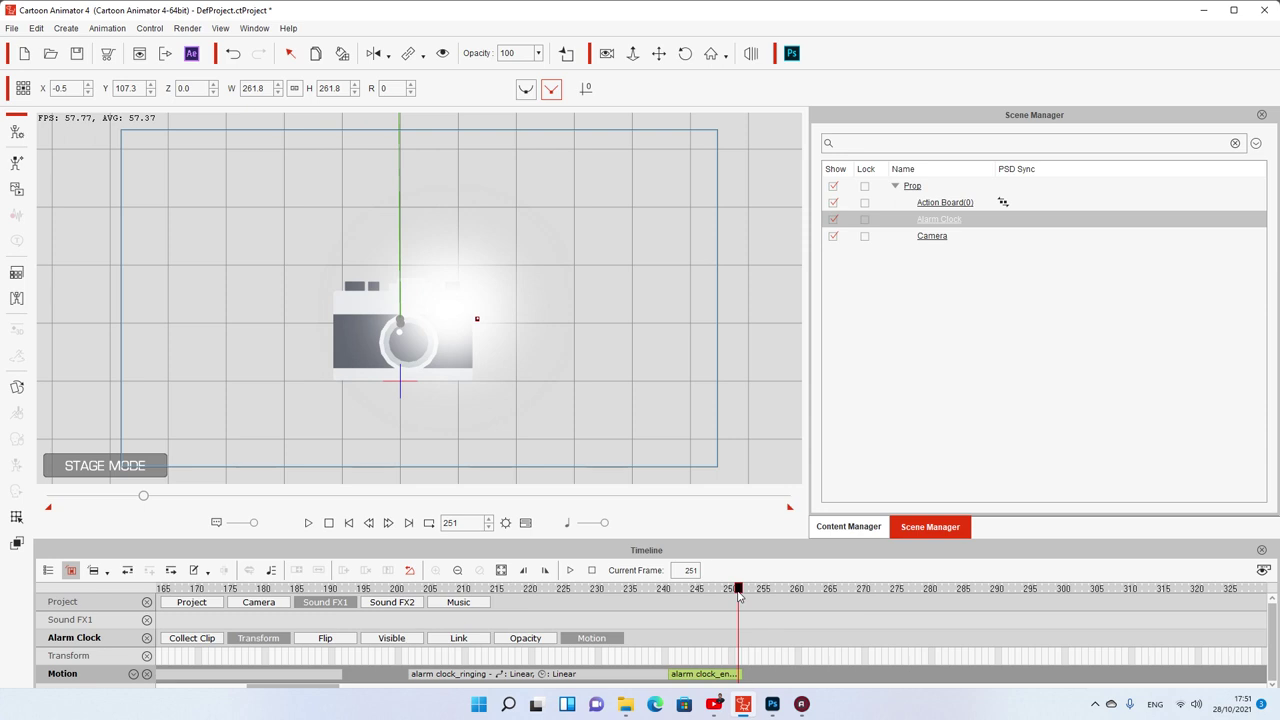
- Select the Camera prop and move its transform key from frame 244 to frame 251, replacing any key there
click(932, 236)
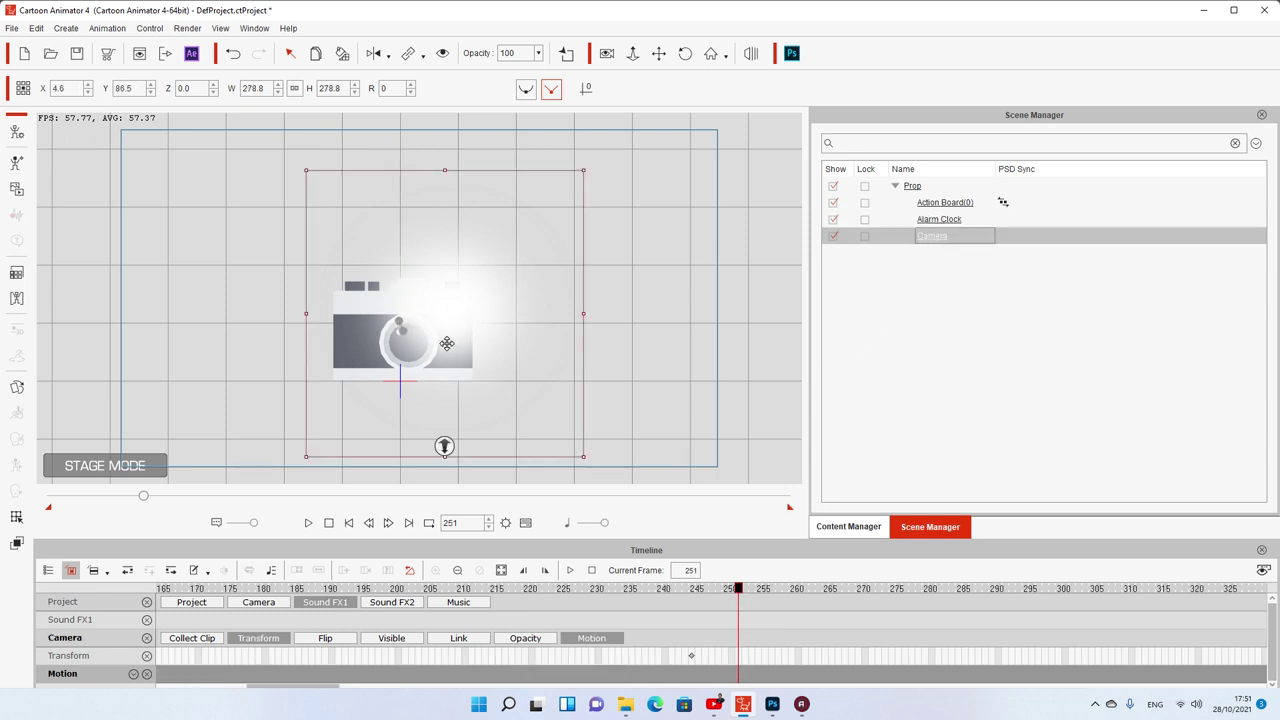
mouse_move(456, 334)
mouse_down()
mouse_move(586, 312)
mouse_move(450, 326)
mouse_up()
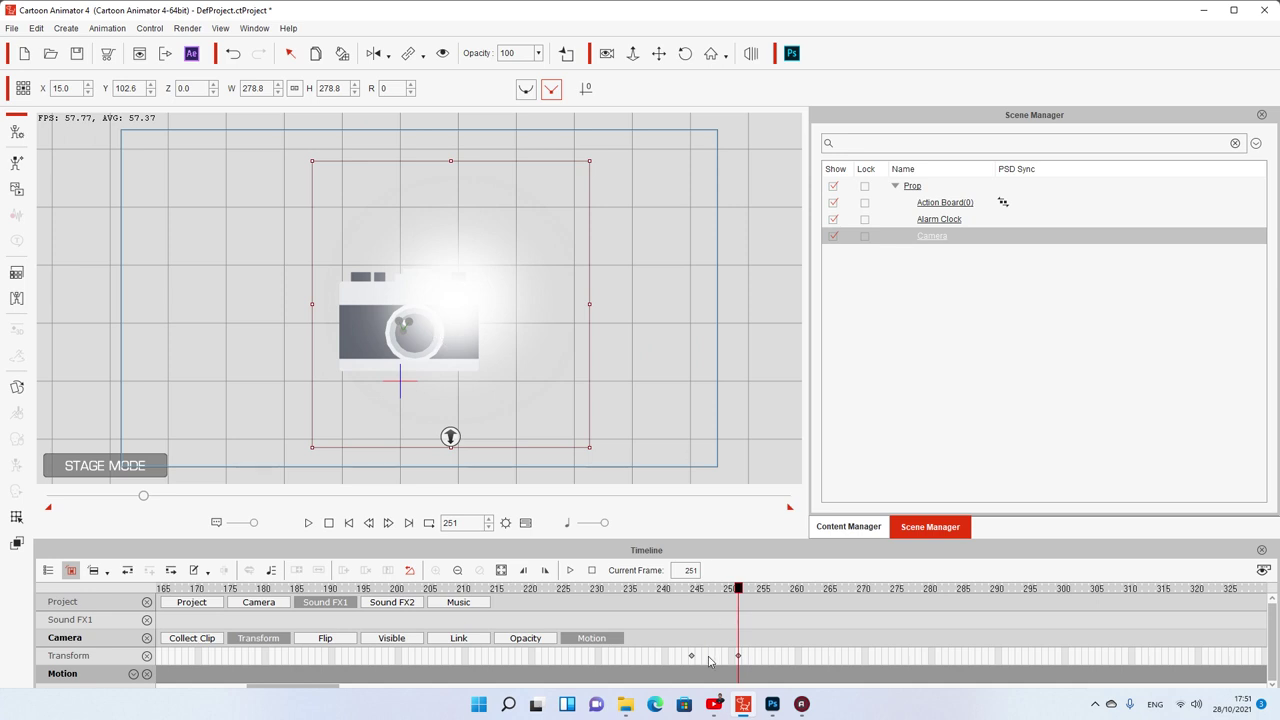
click(693, 657)
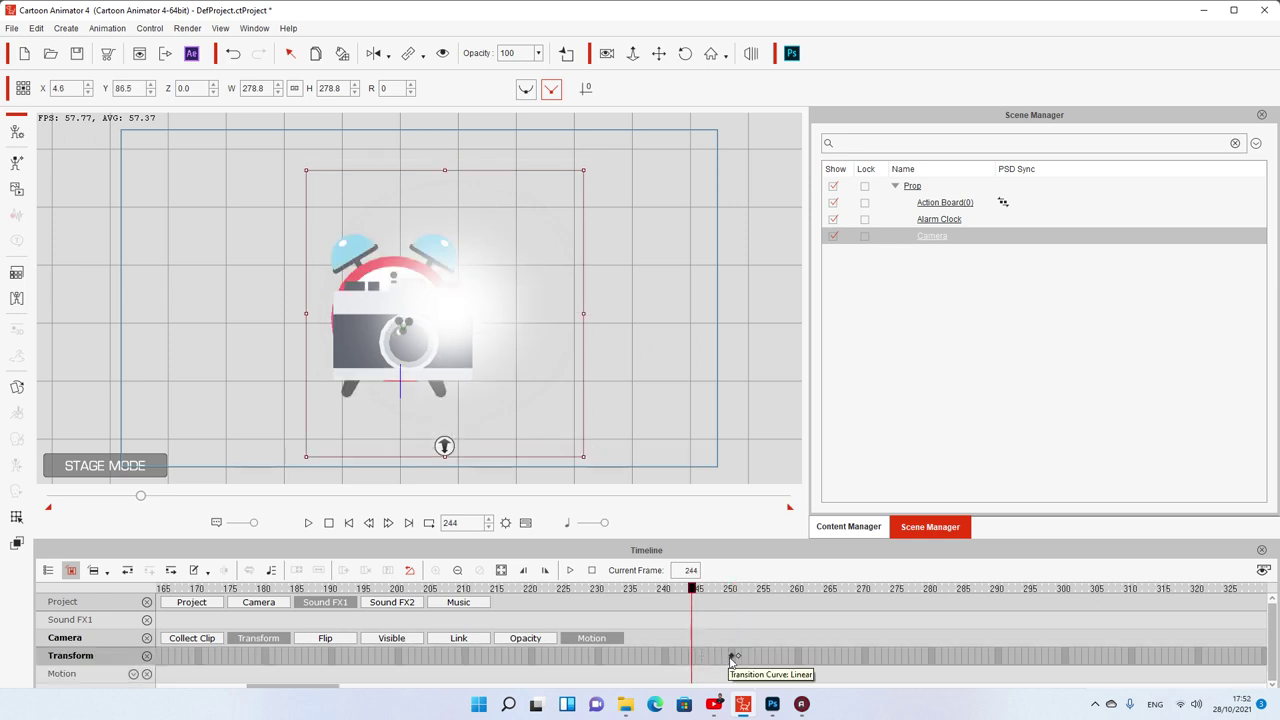
click(738, 657)
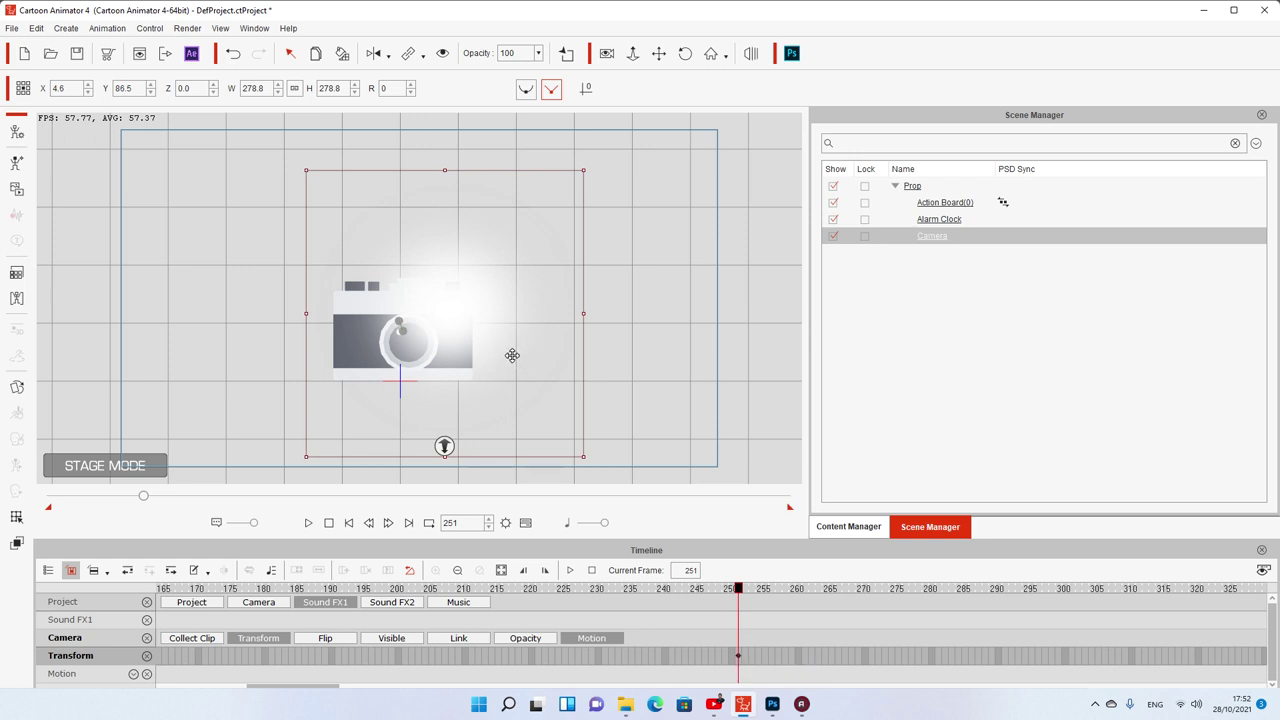
- Apply the camera_start action to the Camera prop at frame 251
right_click(447, 328)
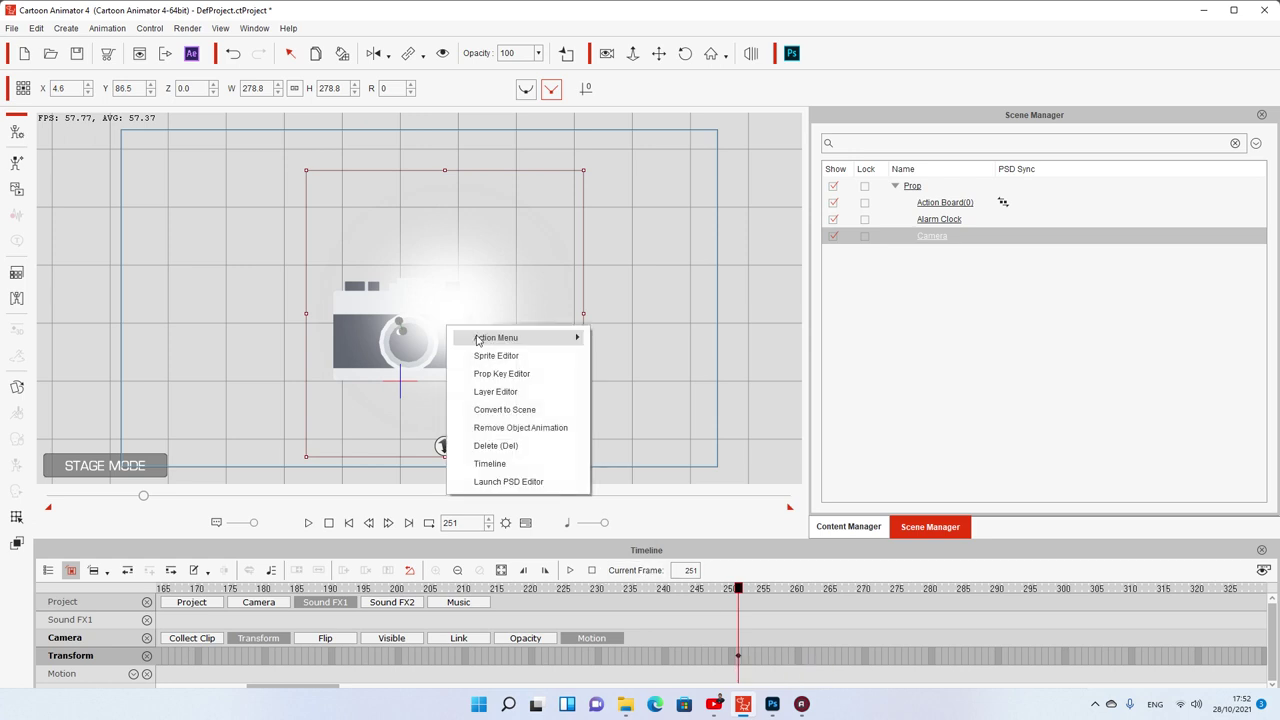
mouse_move(530, 337)
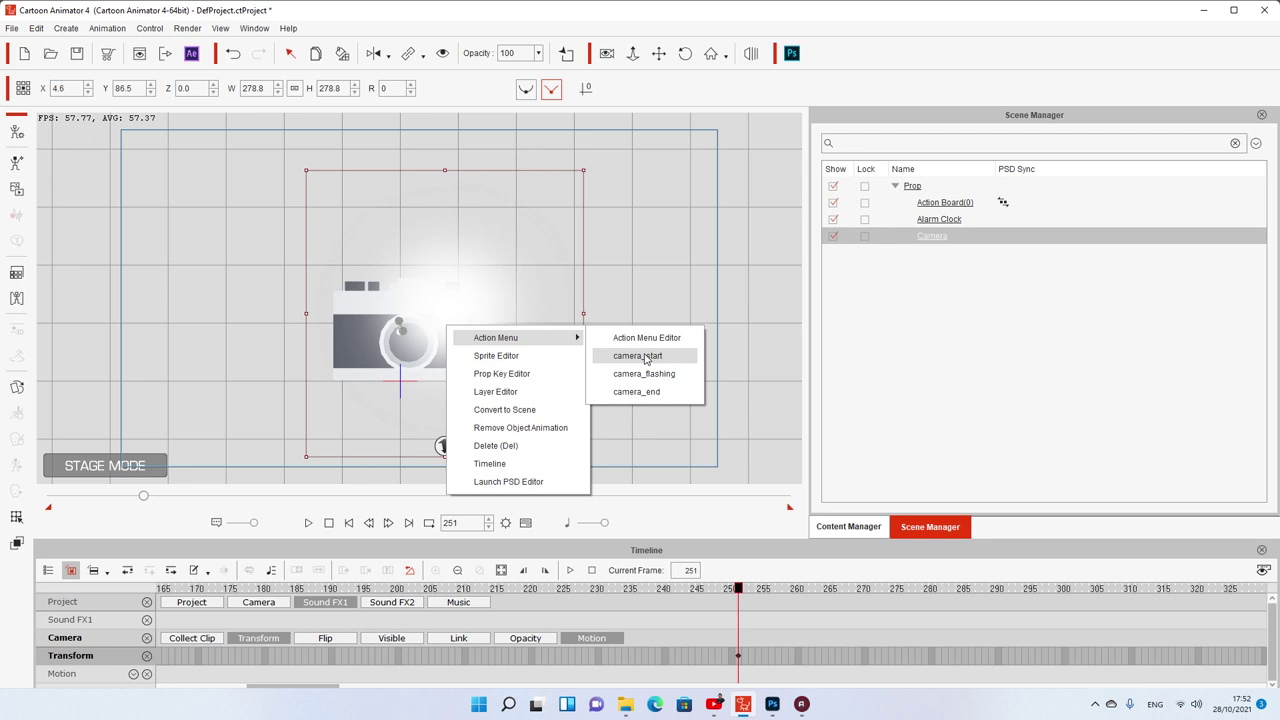
click(645, 359)
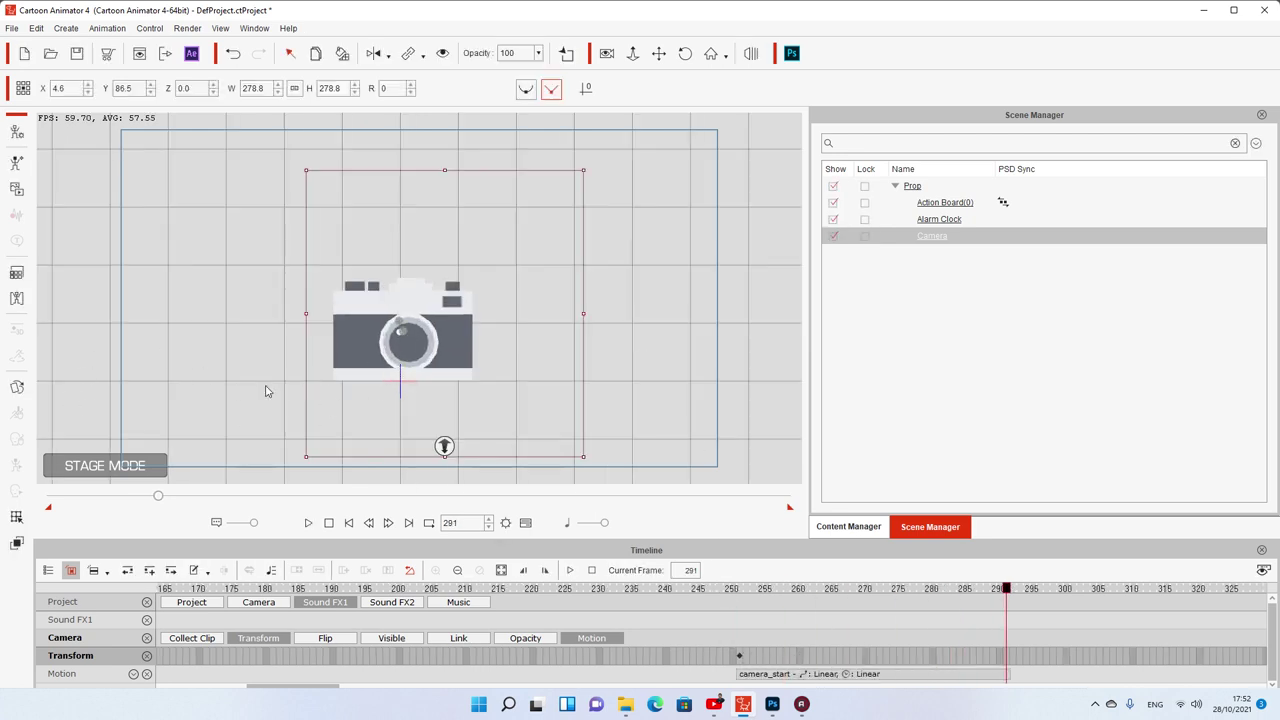
- Open the Sprite Editor for the Camera prop, examine the sprites of its flash light part and close the editor
click(16, 387)
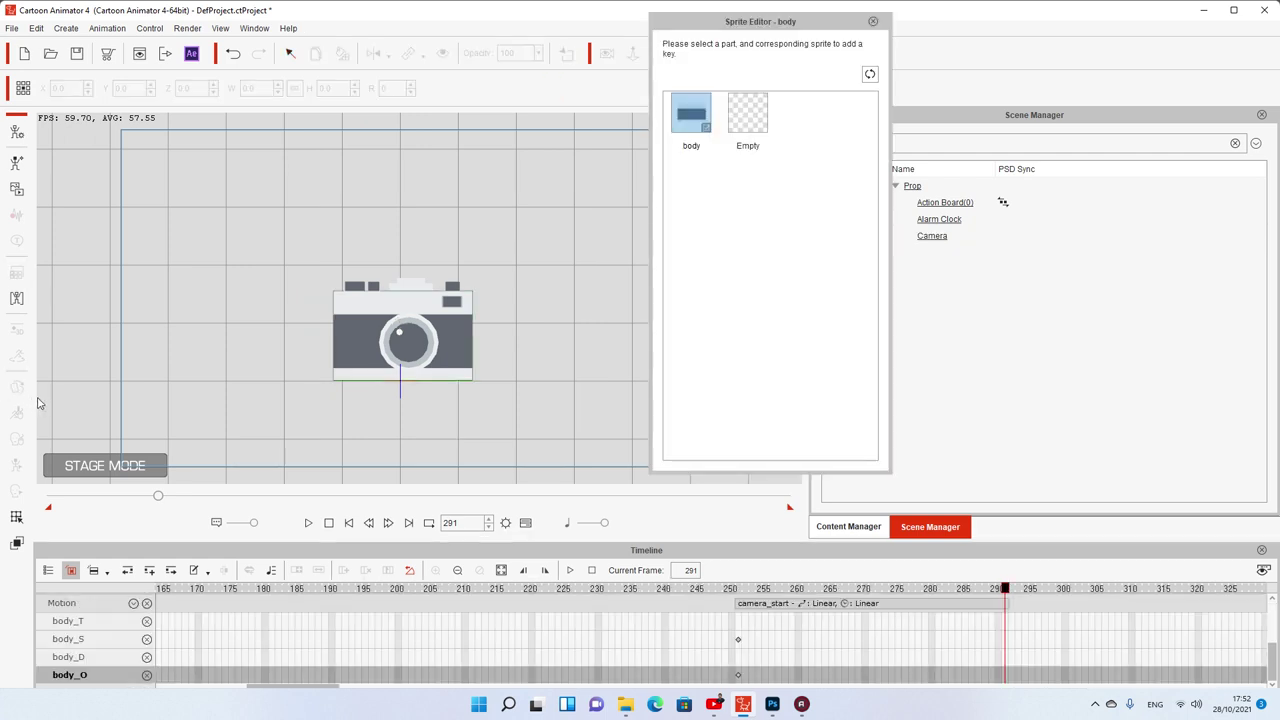
click(376, 290)
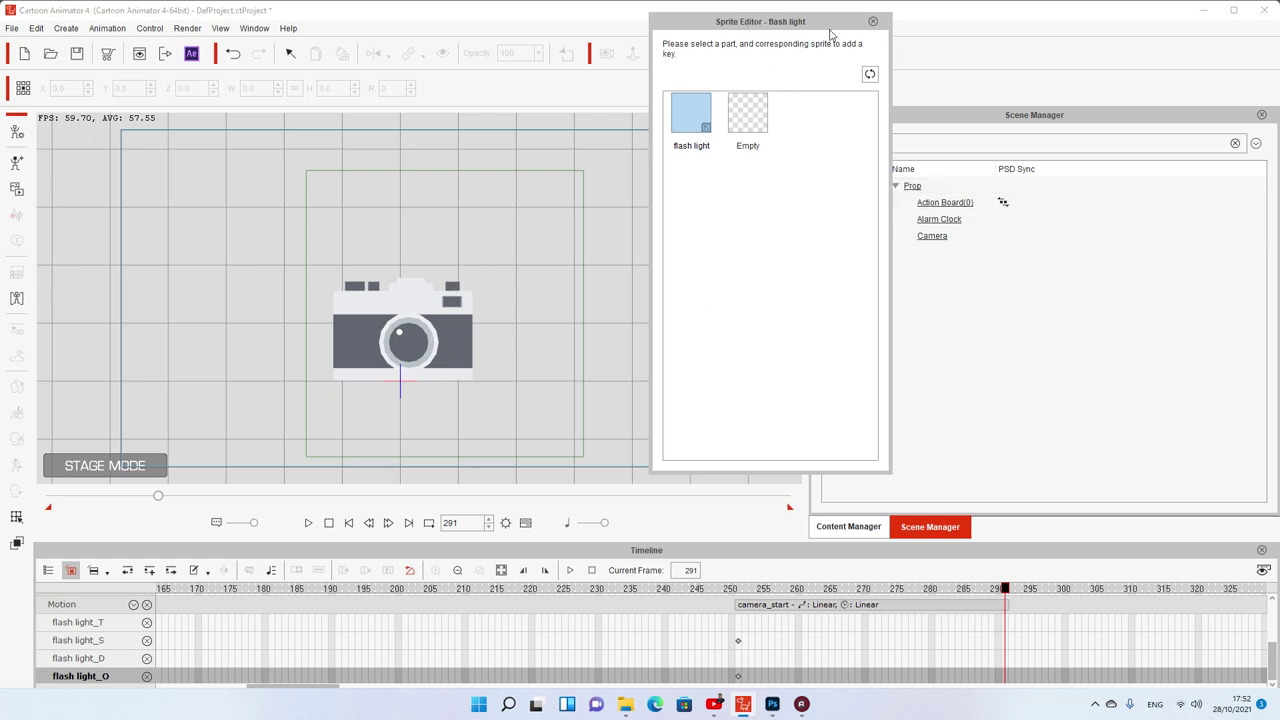
drag(745, 26, 622, 56)
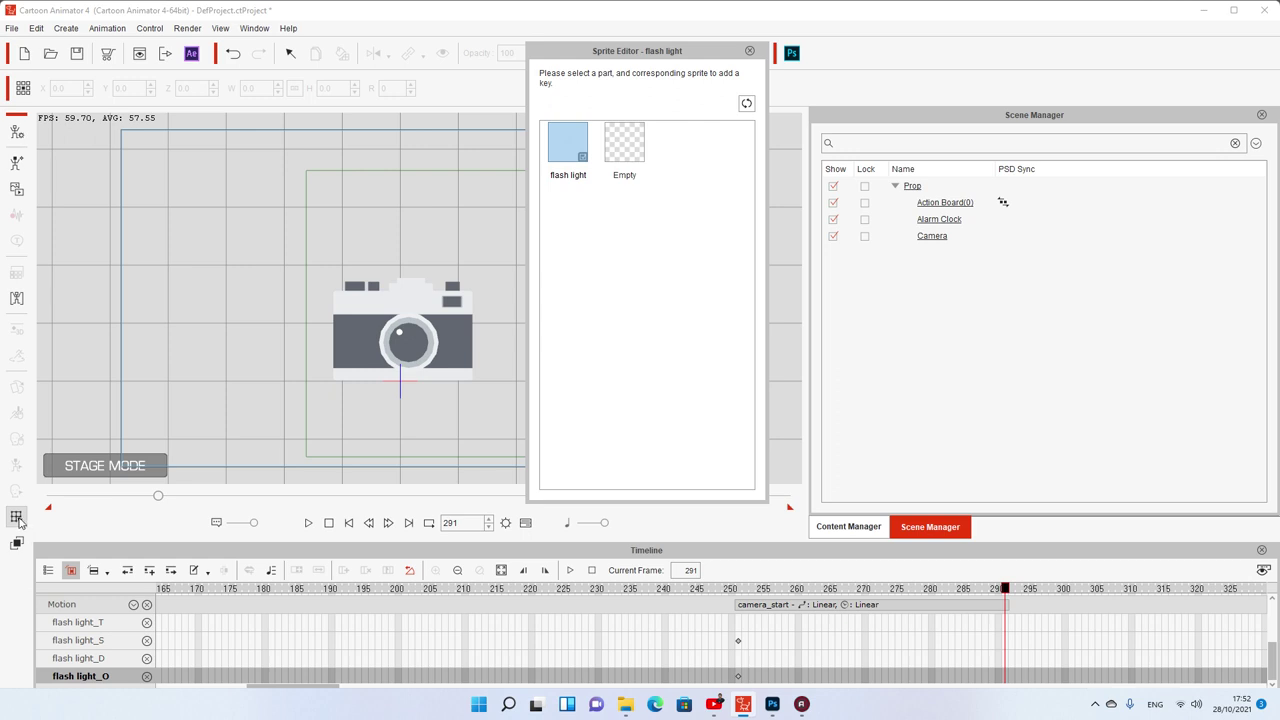
click(749, 51)
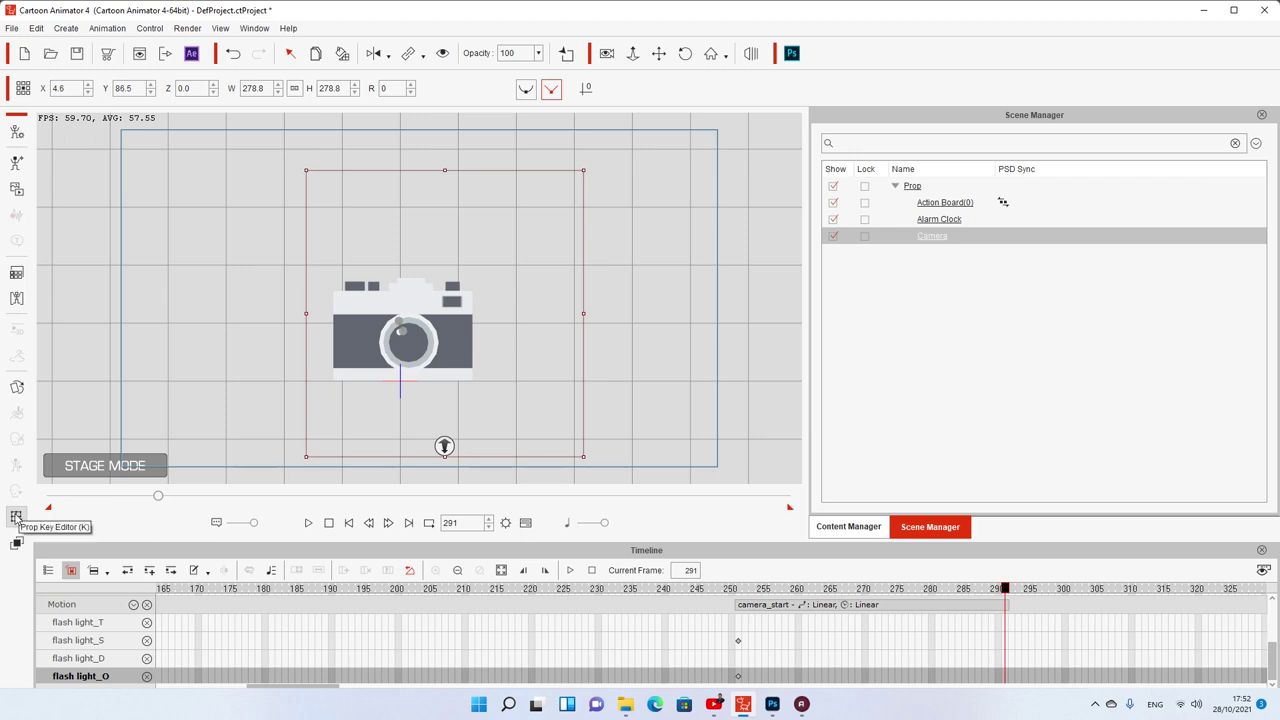
- Open the Prop Key Editor for the Camera and examine its body, window and three button parts one by one
click(16, 517)
click(798, 62)
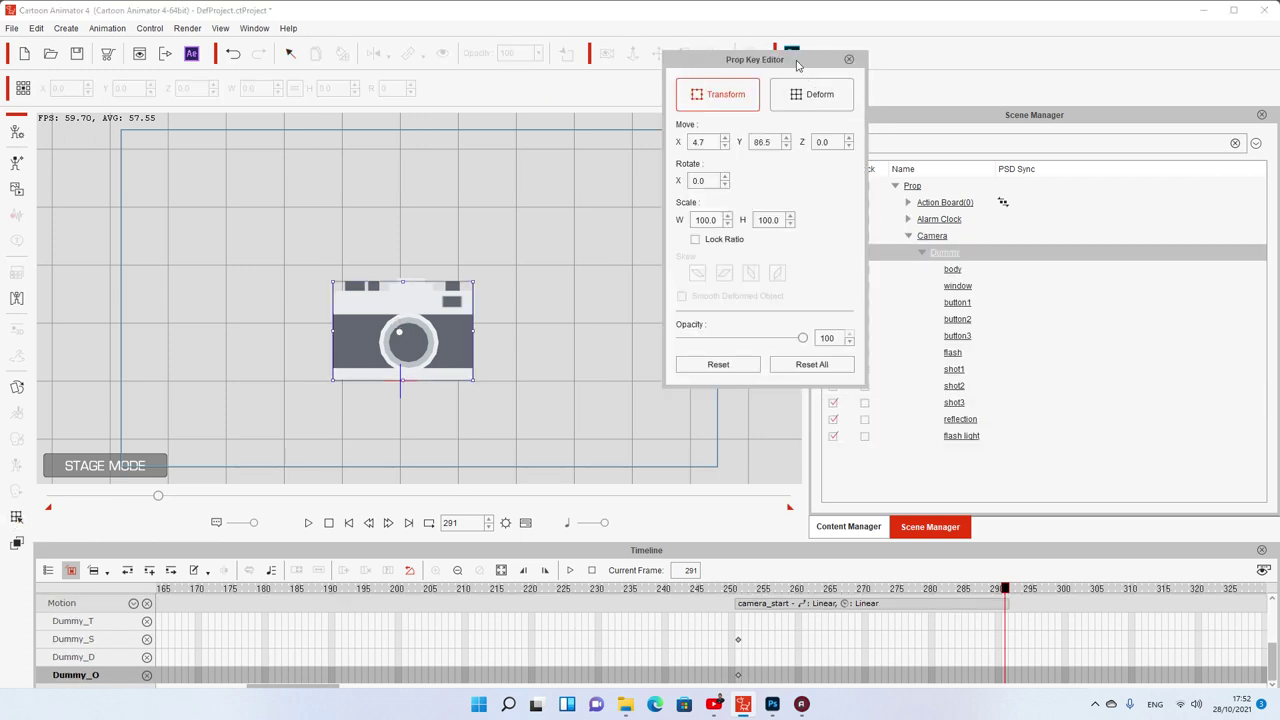
drag(798, 62, 742, 59)
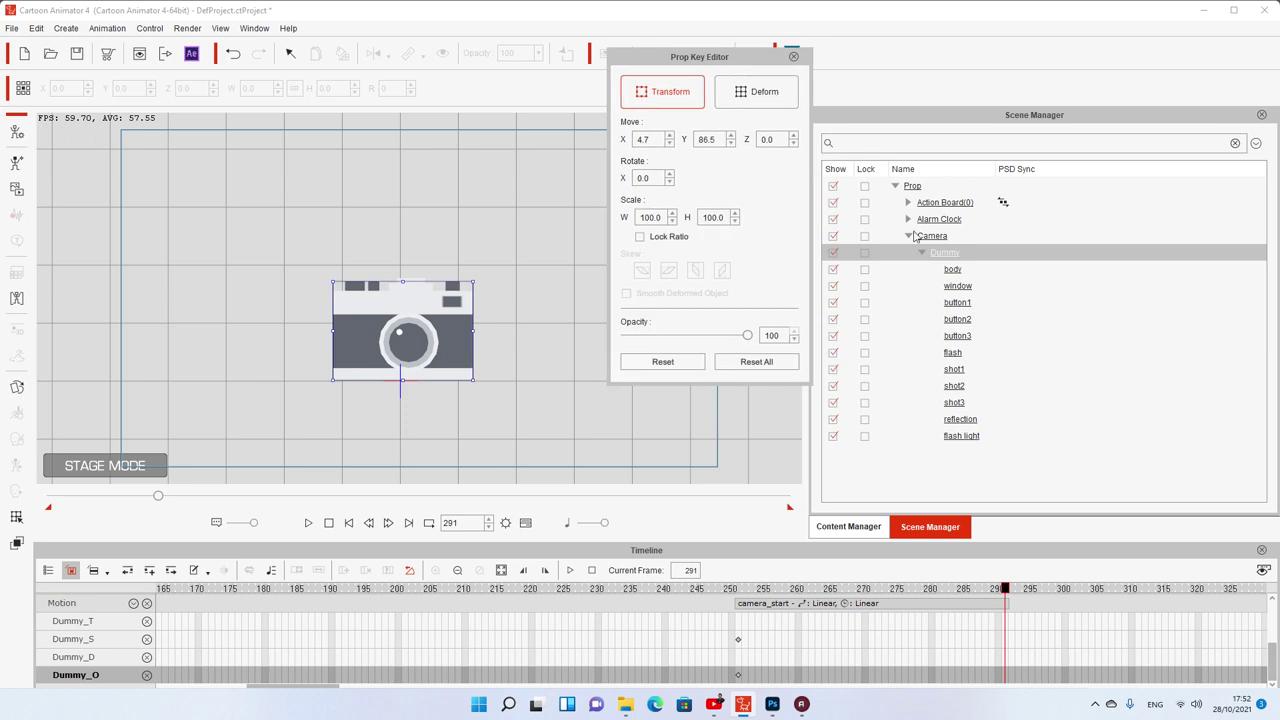
click(952, 269)
click(957, 286)
click(957, 302)
click(957, 319)
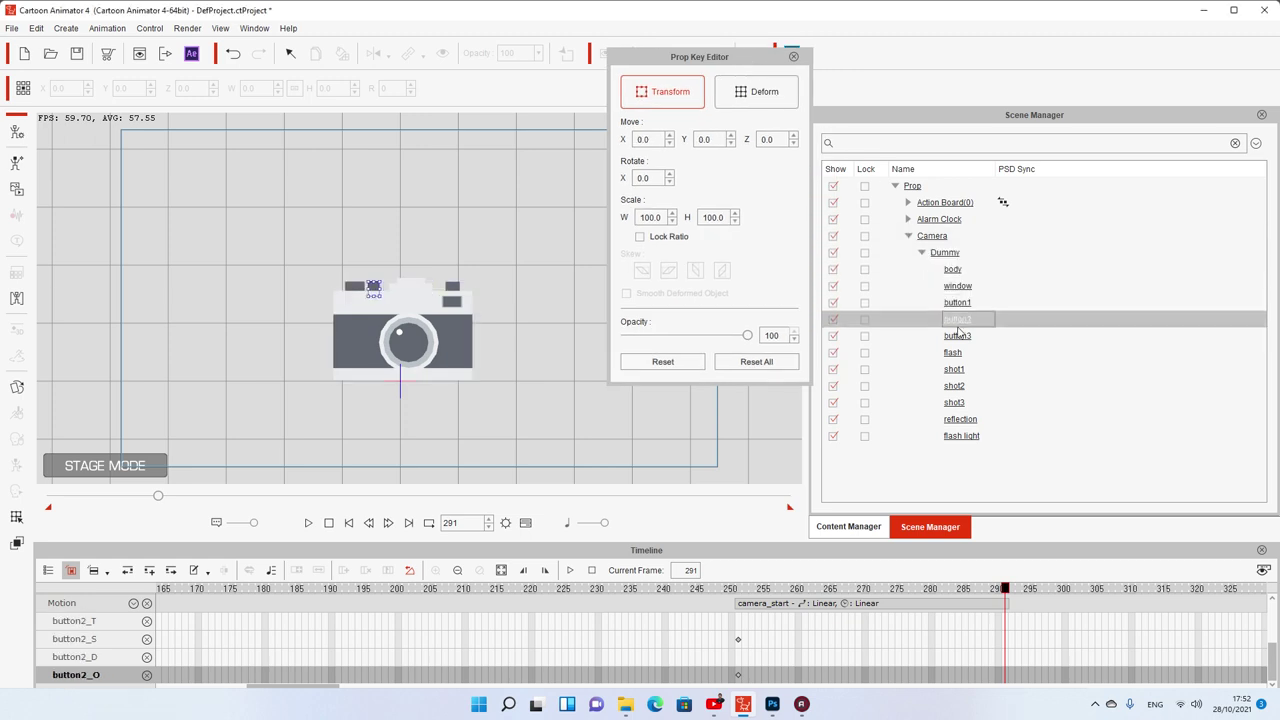
click(957, 336)
- Examine the Camera's flash, shot1, shot2, shot3, reflection and flash light parts one by one
click(952, 352)
click(954, 369)
click(954, 386)
click(954, 369)
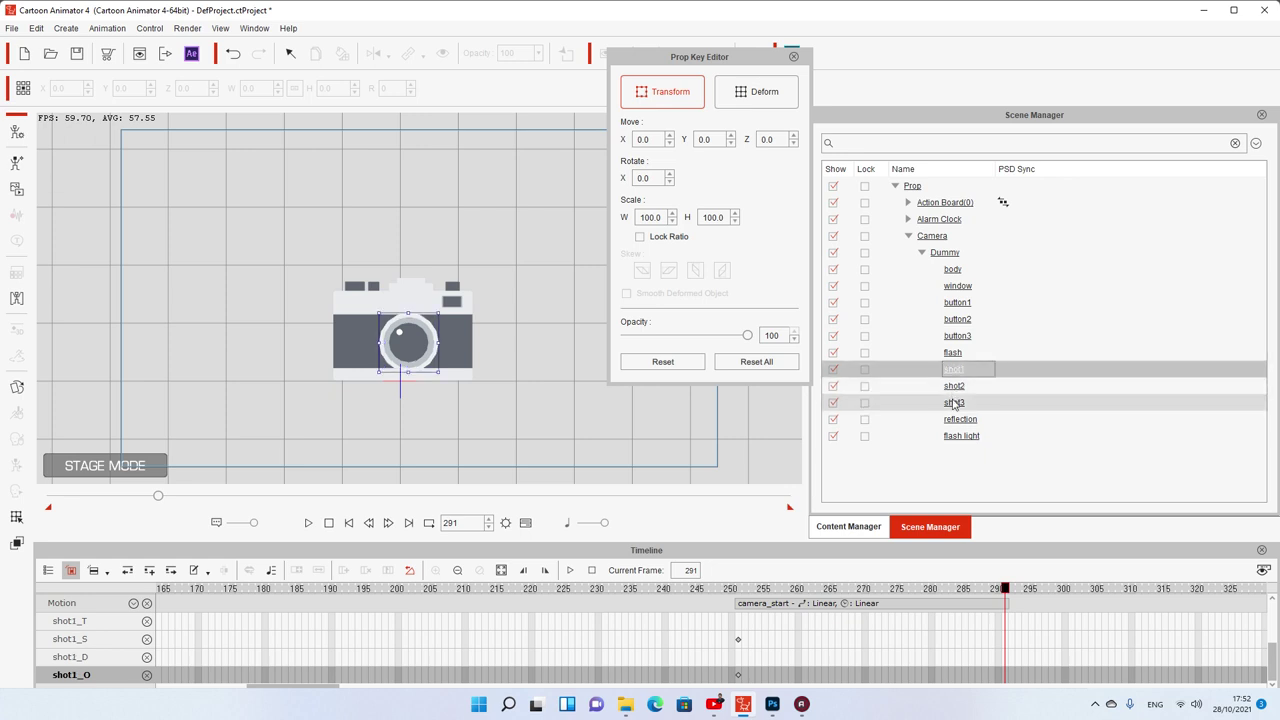
click(954, 402)
click(954, 386)
click(955, 419)
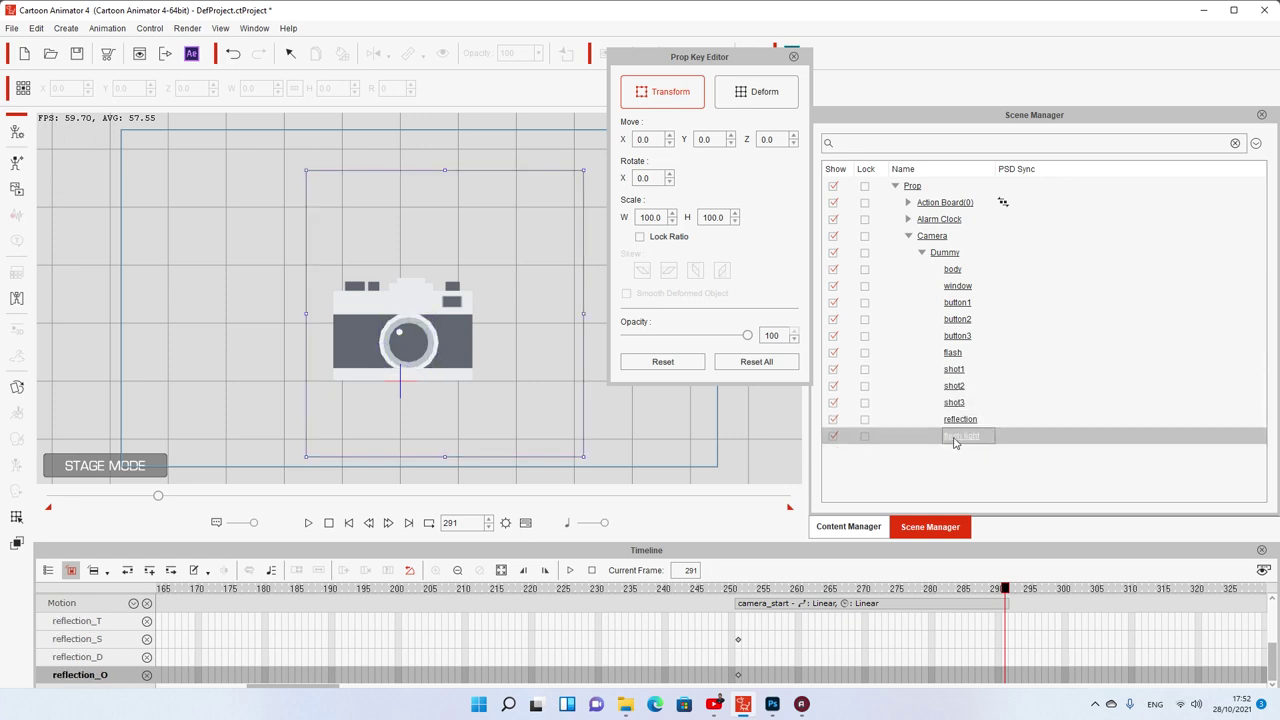
click(960, 436)
click(957, 336)
- Try moving the Camera's body and window parts away from the rest of the prop and undo each move
click(954, 270)
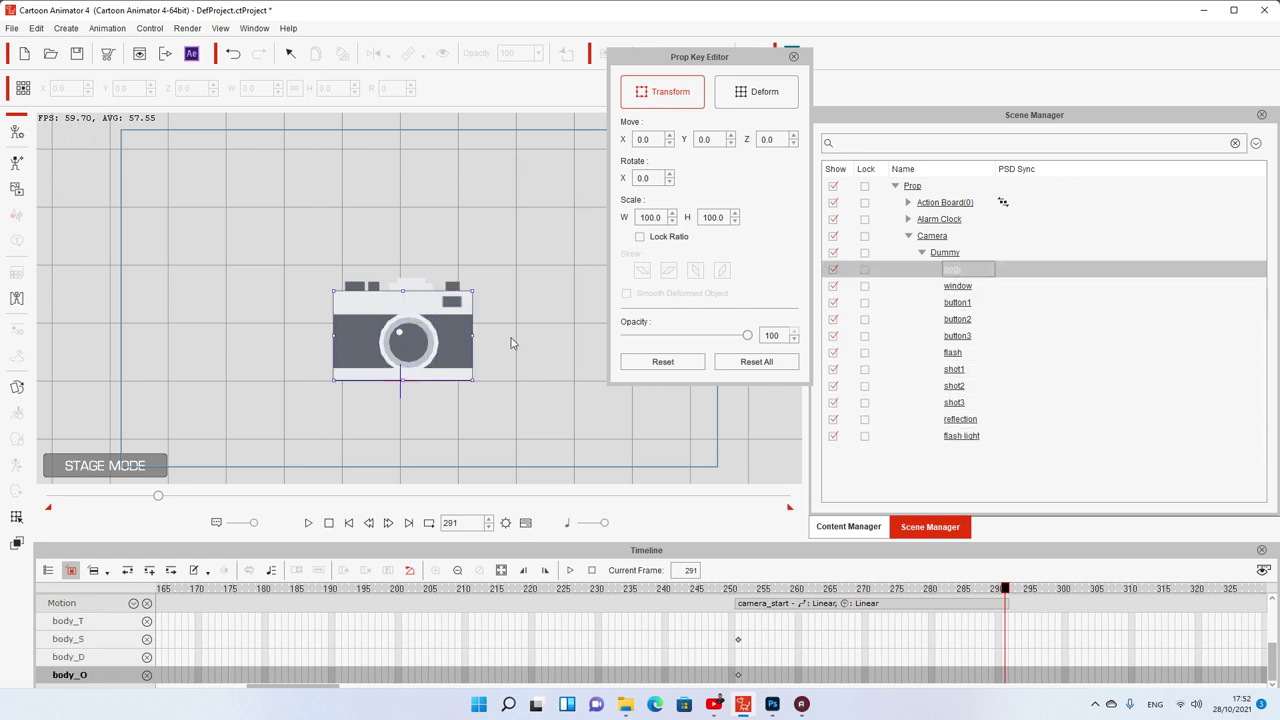
drag(441, 327, 331, 220)
key(ctrl+z)
drag(410, 340, 220, 314)
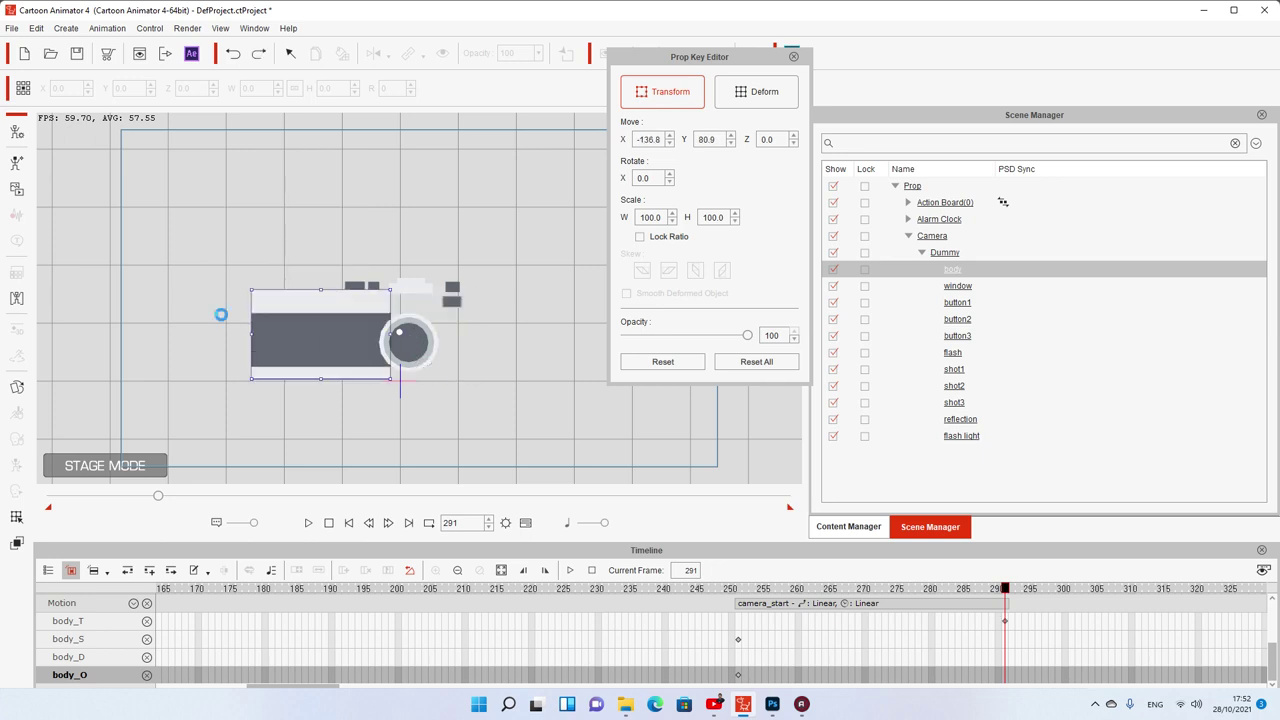
key(ctrl+z)
click(880, 286)
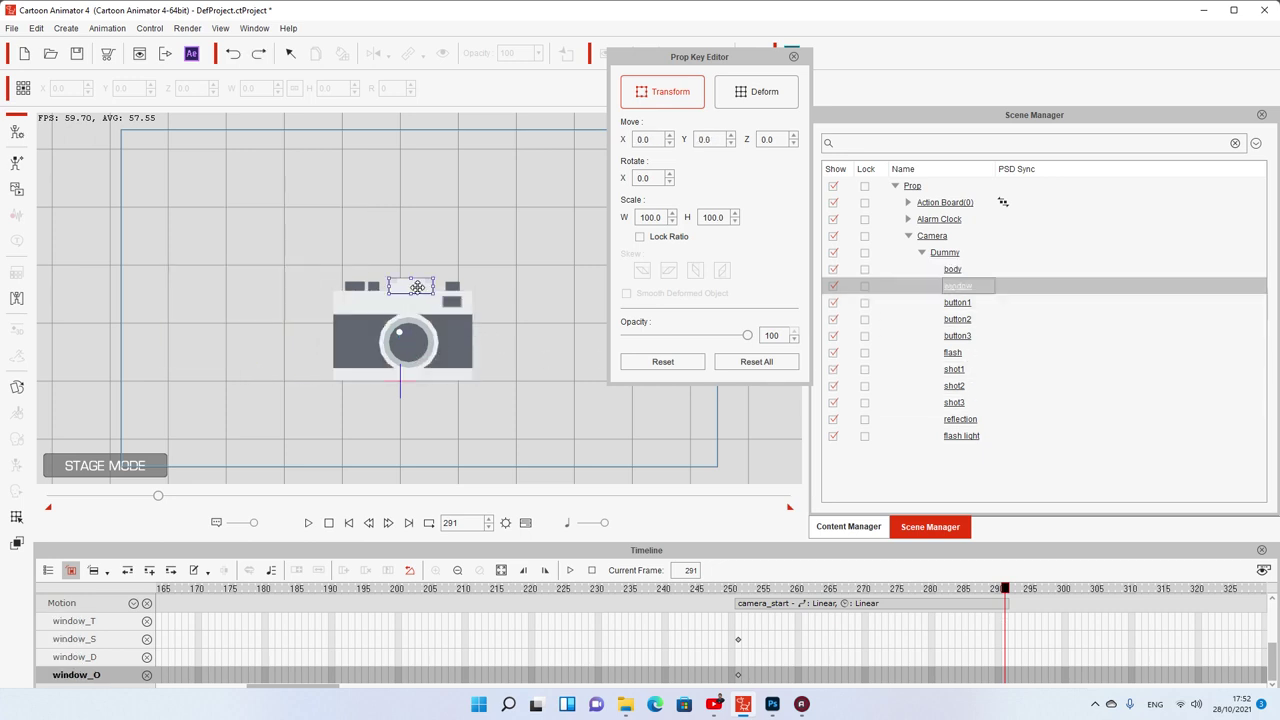
drag(412, 288, 397, 222)
key(ctrl+z)
click(885, 319)
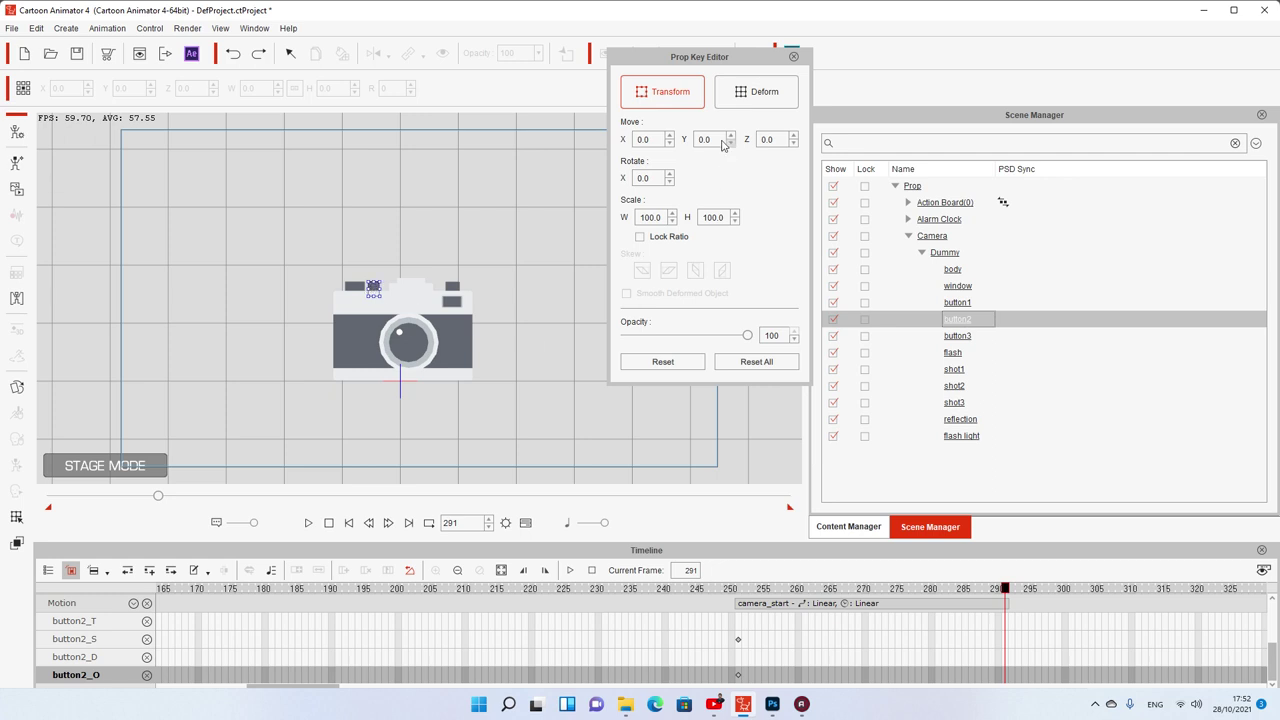
- Close the Prop Key Editor and play back the Camera's camera_start clip from frame 251
click(796, 57)
key(space)
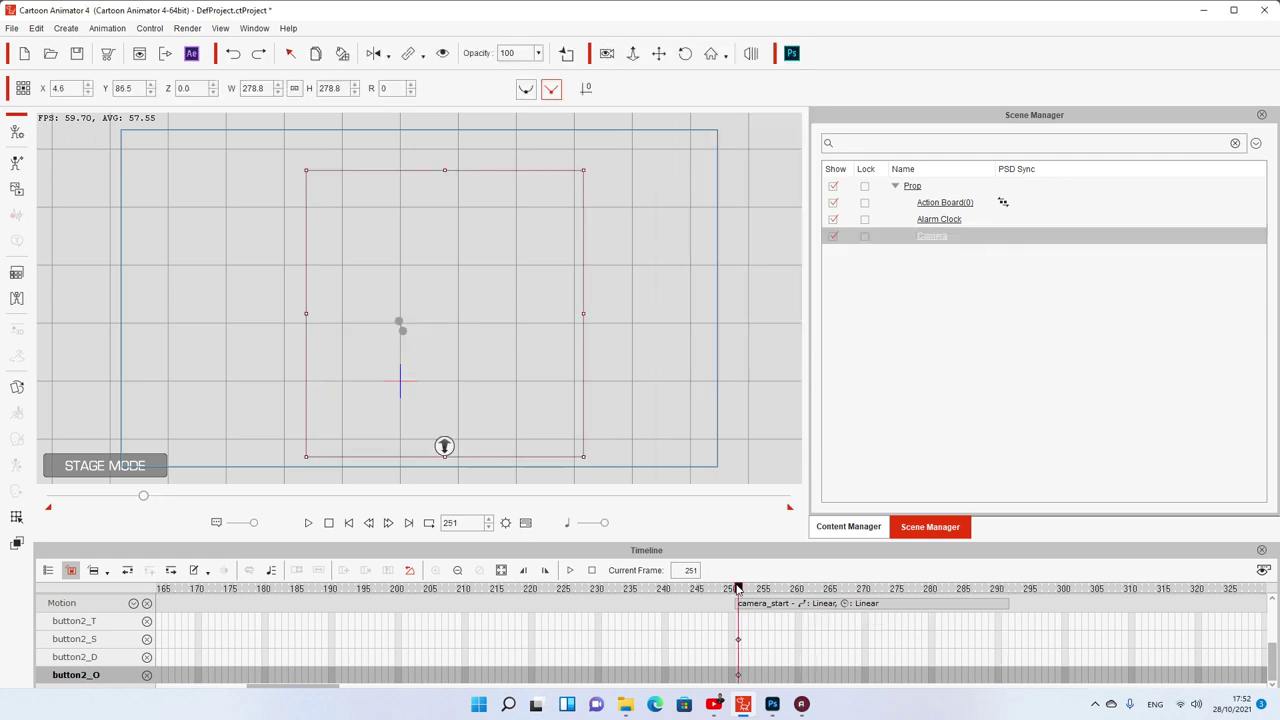
key(space)
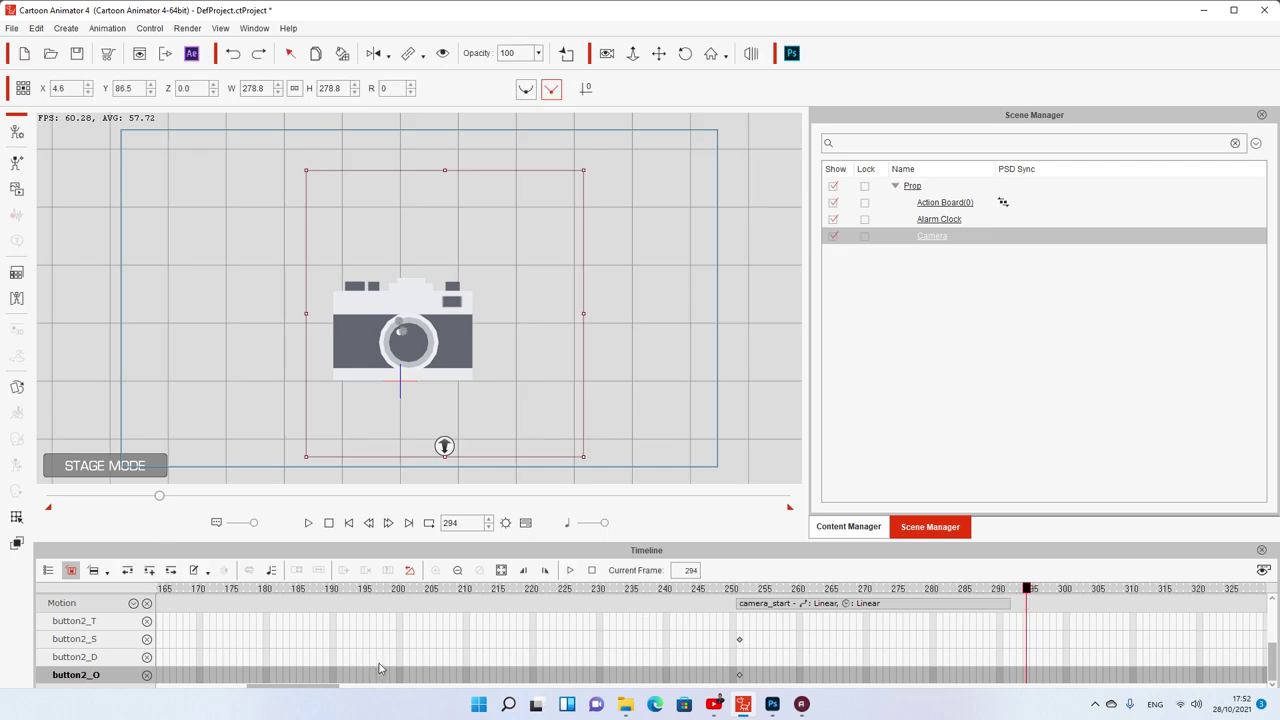
- Show the Collect Clip track of the Camera prop in the timeline
scroll(440, 650, up, 3)
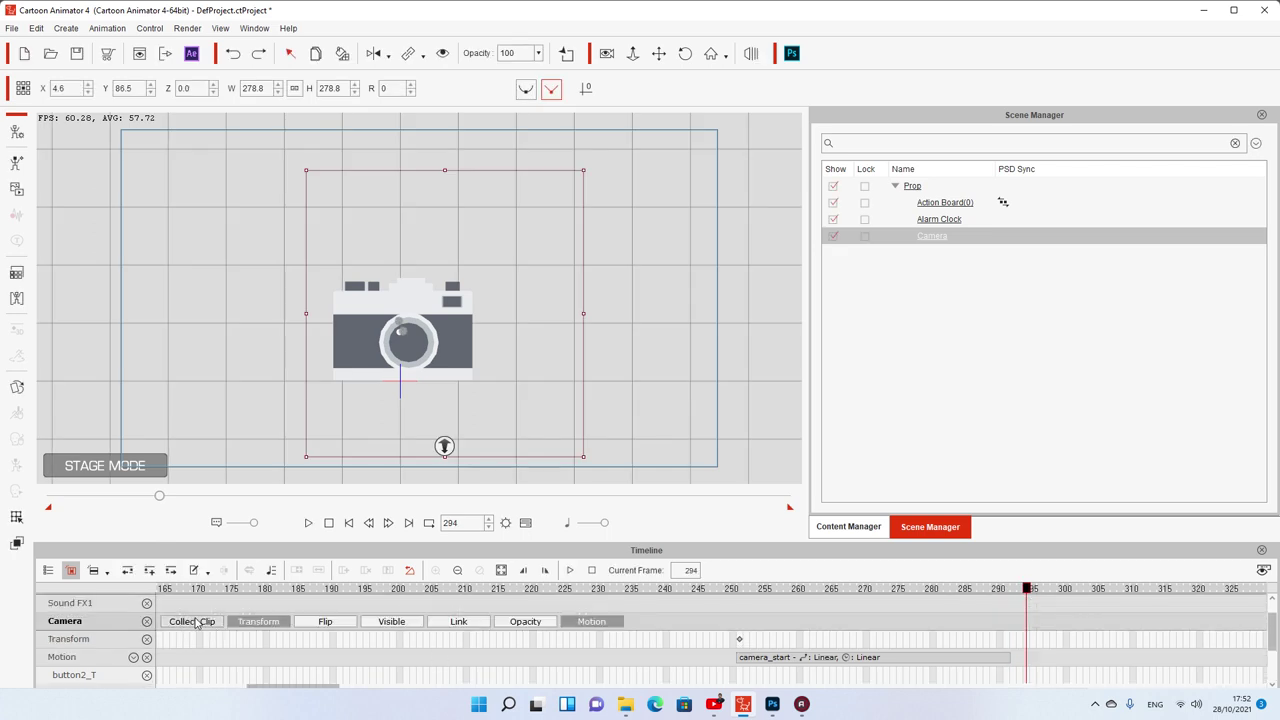
scroll(195, 618, up, 2)
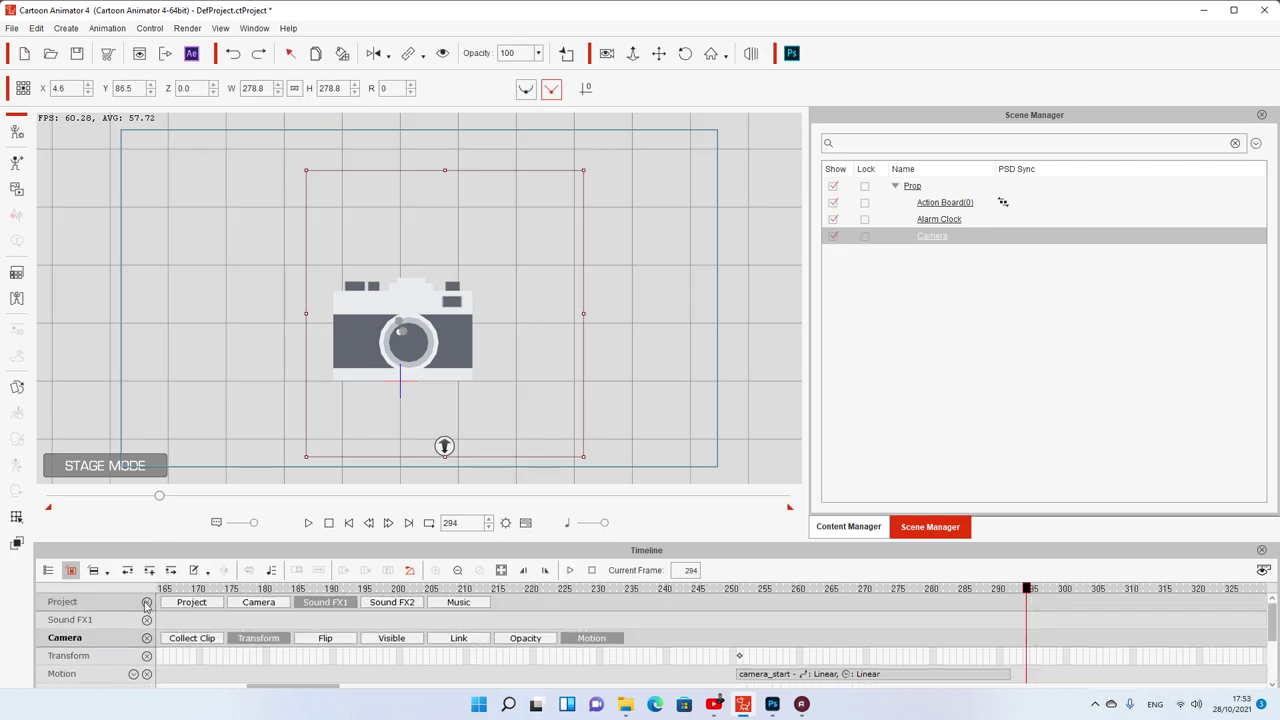
scroll(160, 608, down, 2)
click(192, 602)
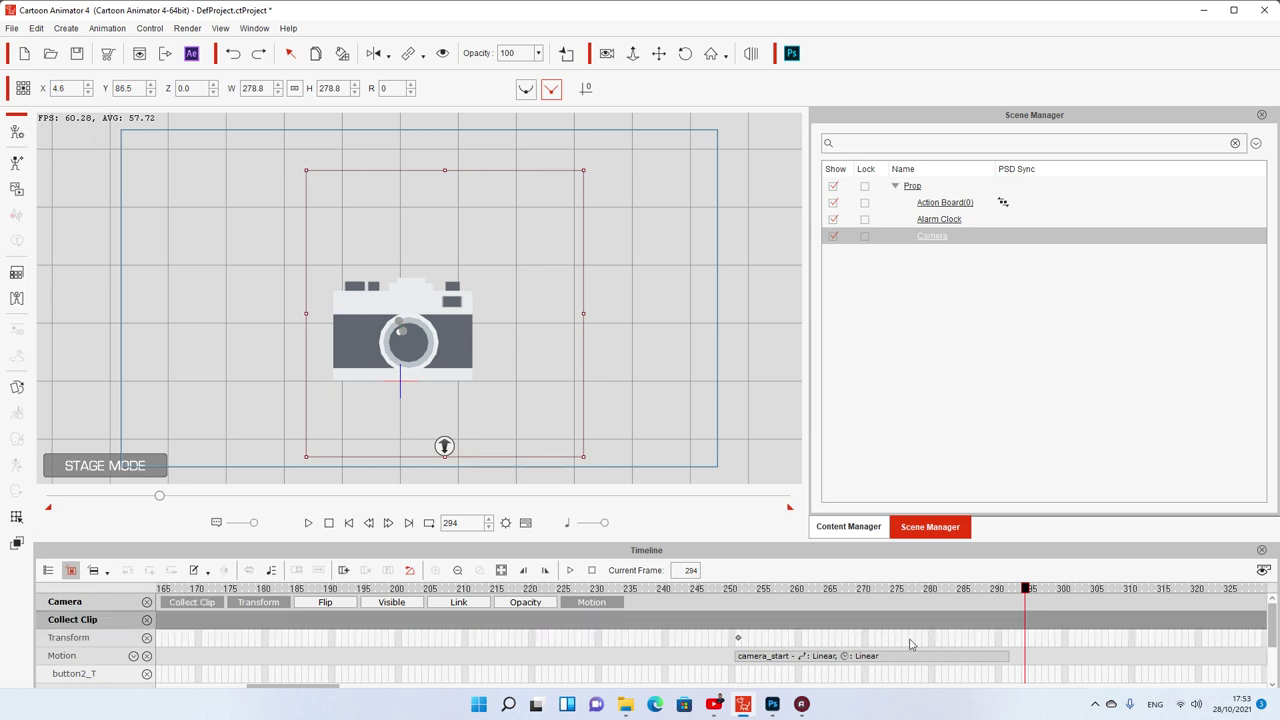
- Try to mark frames 251 to 291 on the Camera's Collect Clip track, covering the camera_start clip
click(738, 627)
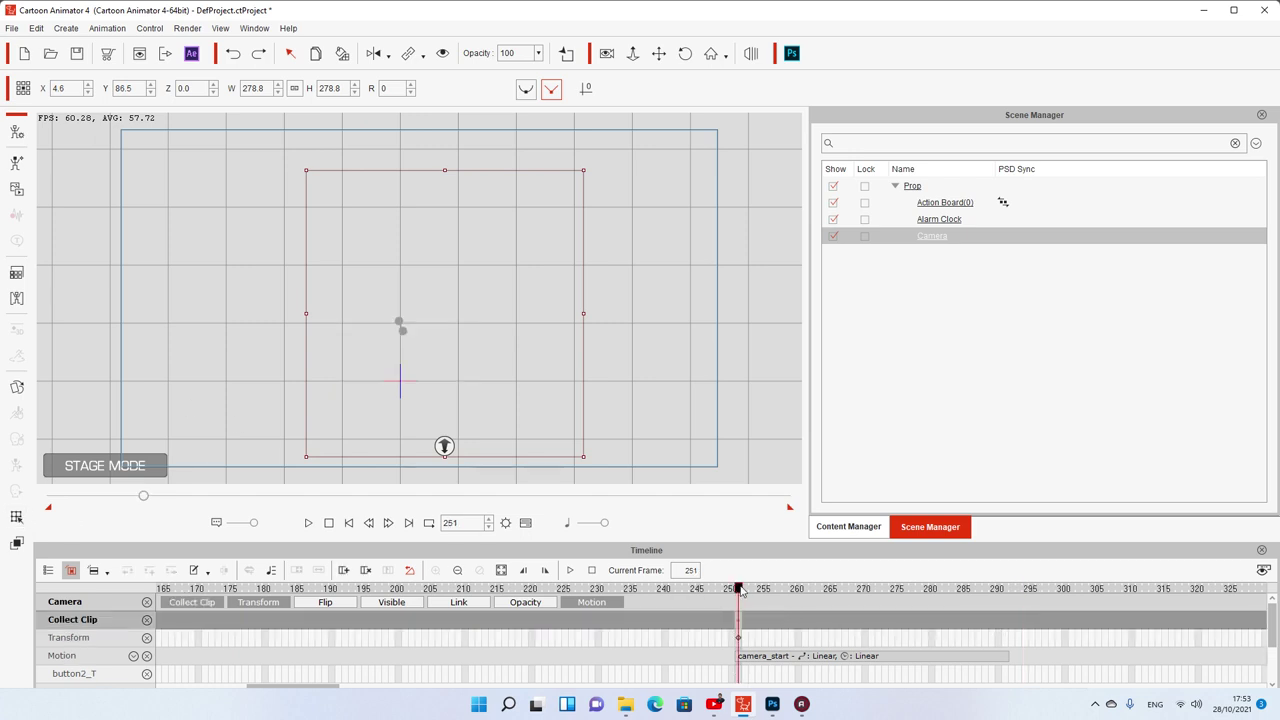
drag(740, 591, 1004, 612)
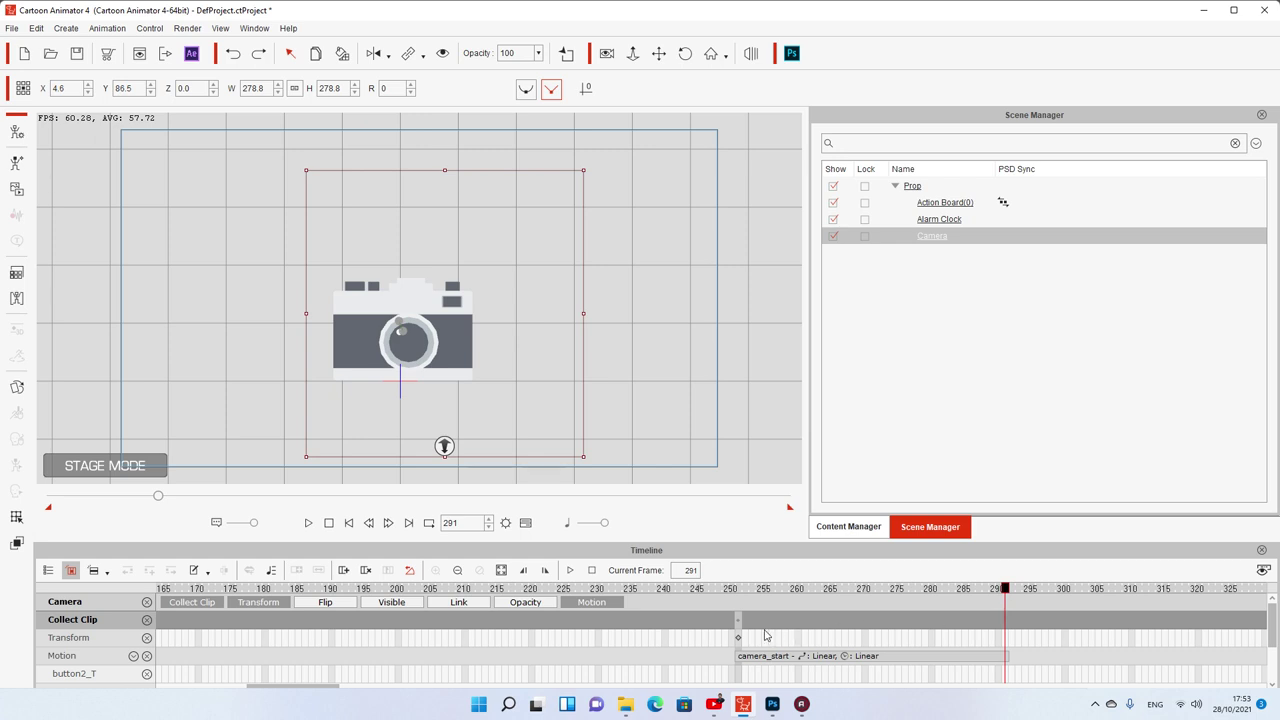
drag(738, 620, 1008, 620)
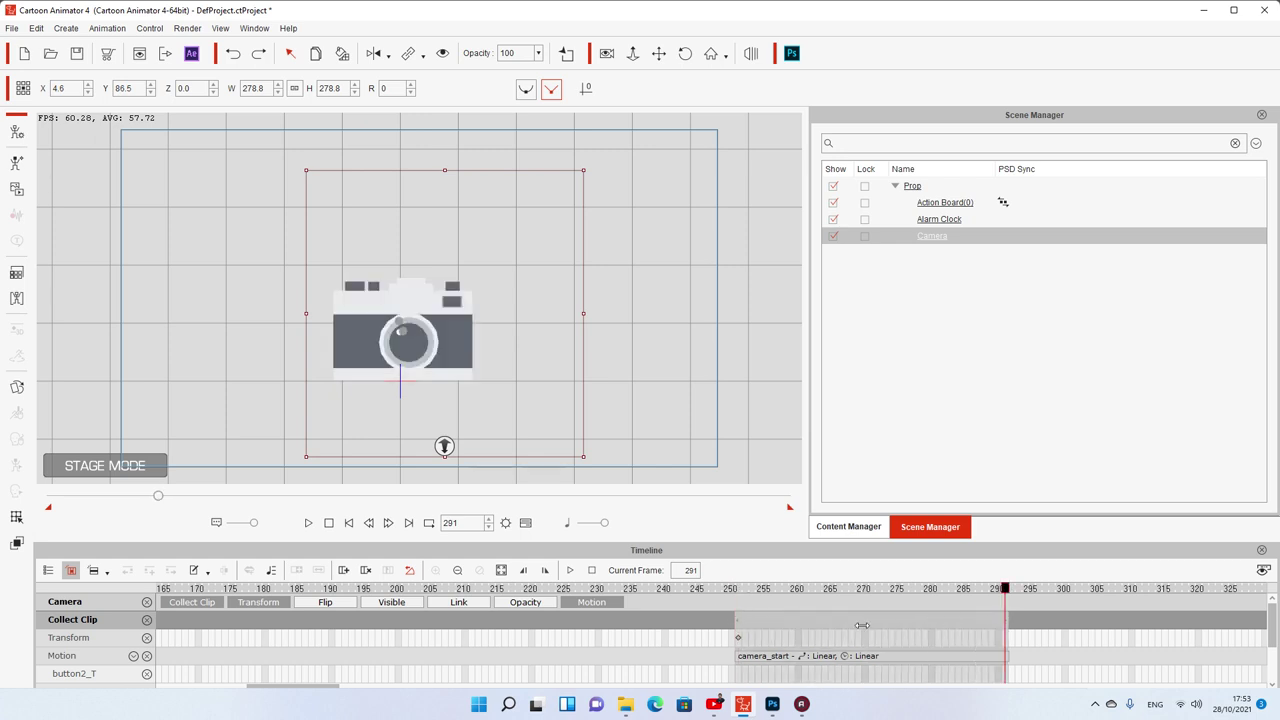
key(space)
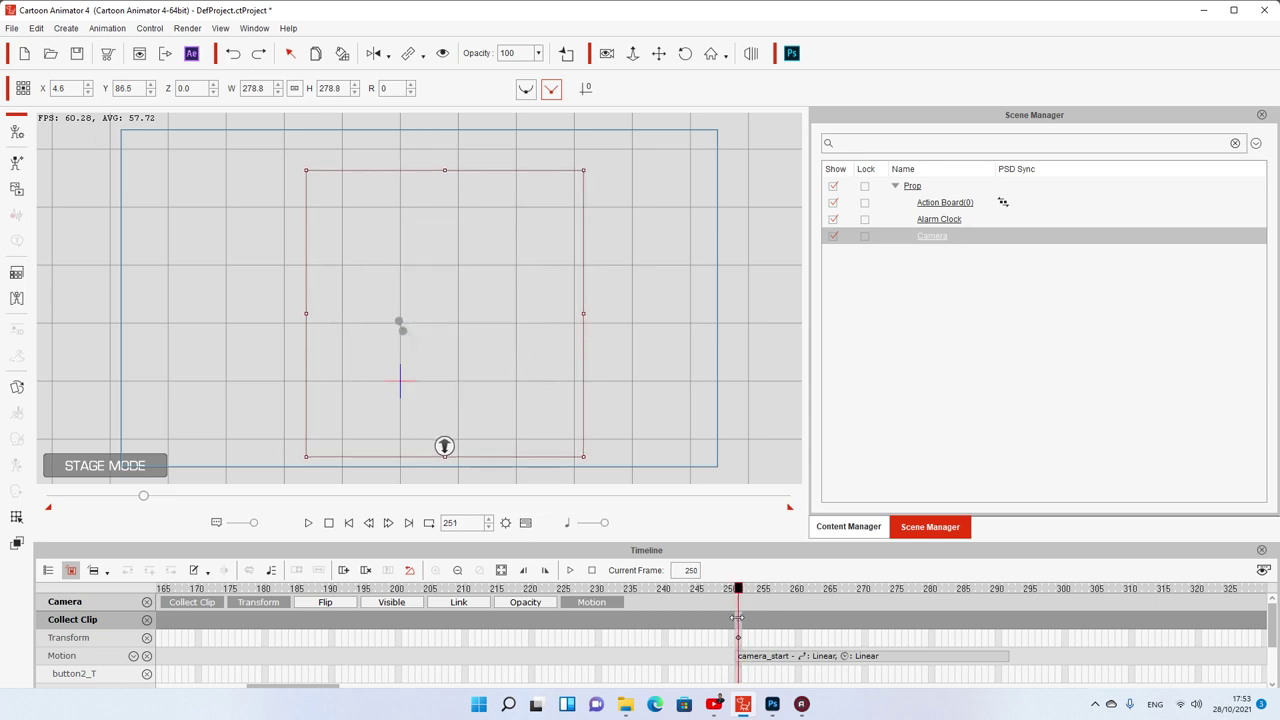
- Go to frame 301, past the camera_start clip, and apply the camera_flashing action to the Camera
click(1036, 598)
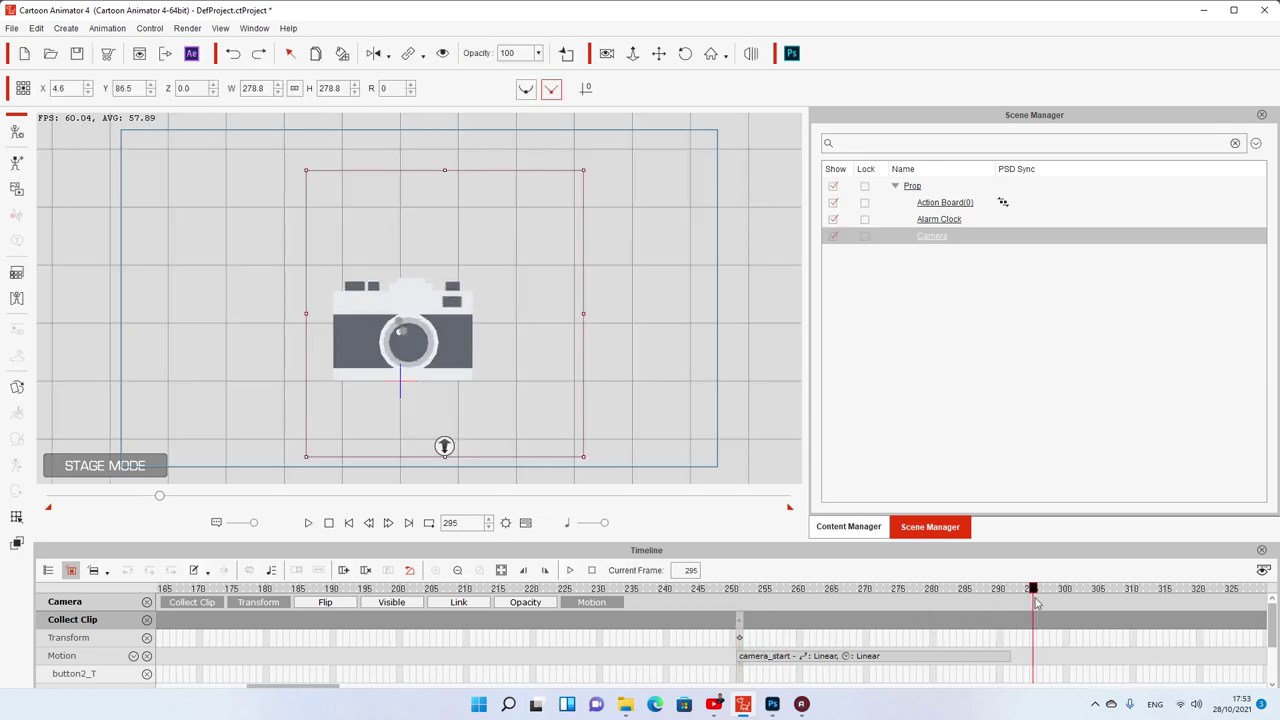
drag(1036, 592, 1069, 595)
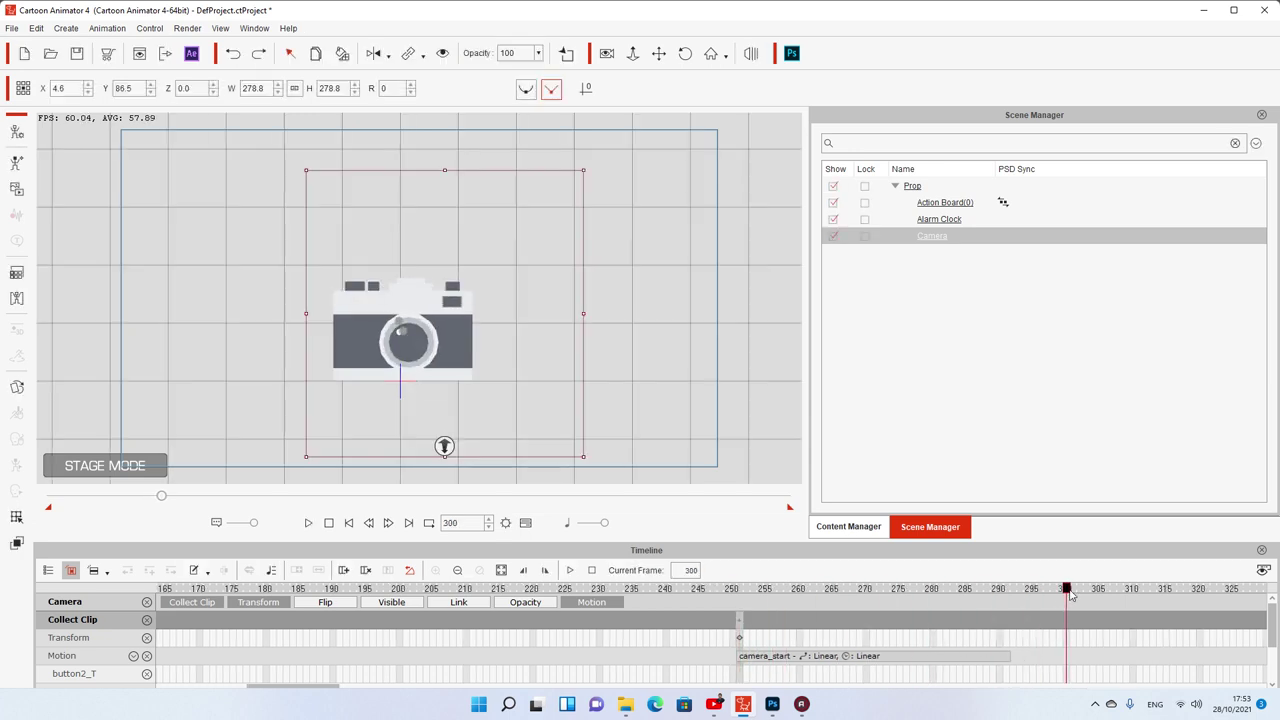
right_click(388, 356)
mouse_move(432, 367)
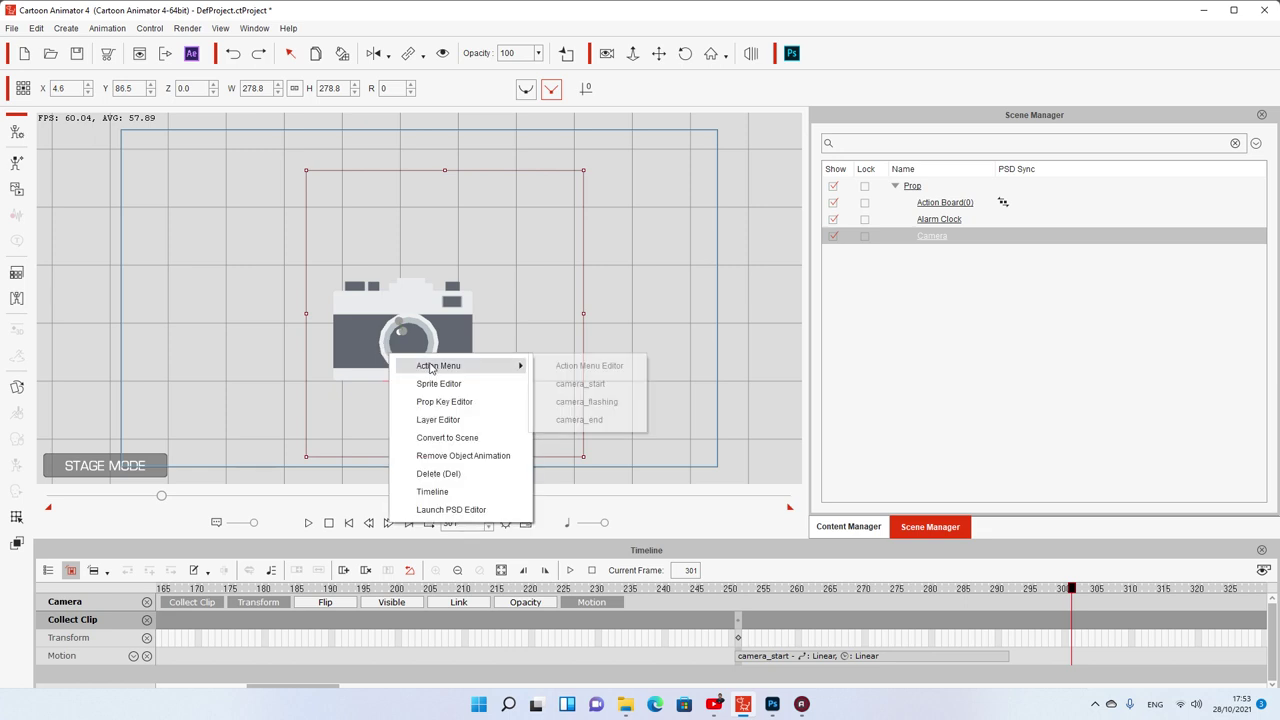
click(586, 401)
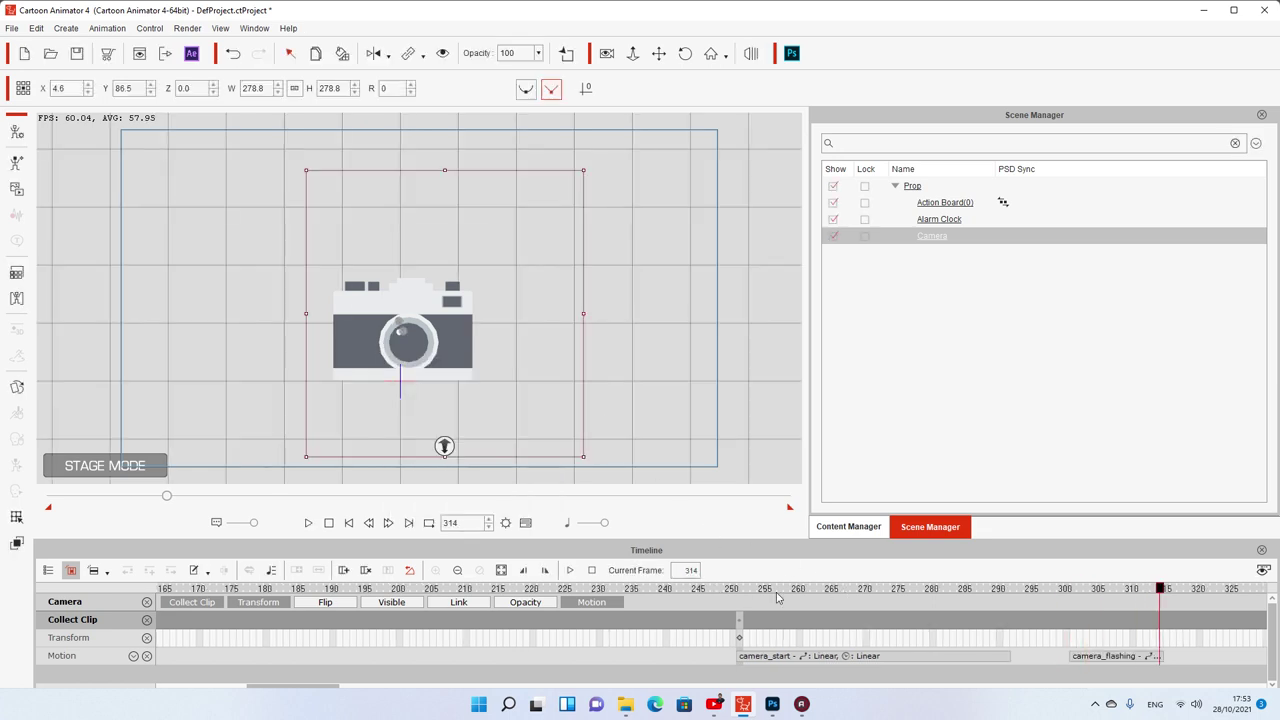
- Play back the Camera's start and flashing actions from the beginning of the camera_start clip
click(748, 593)
key(space)
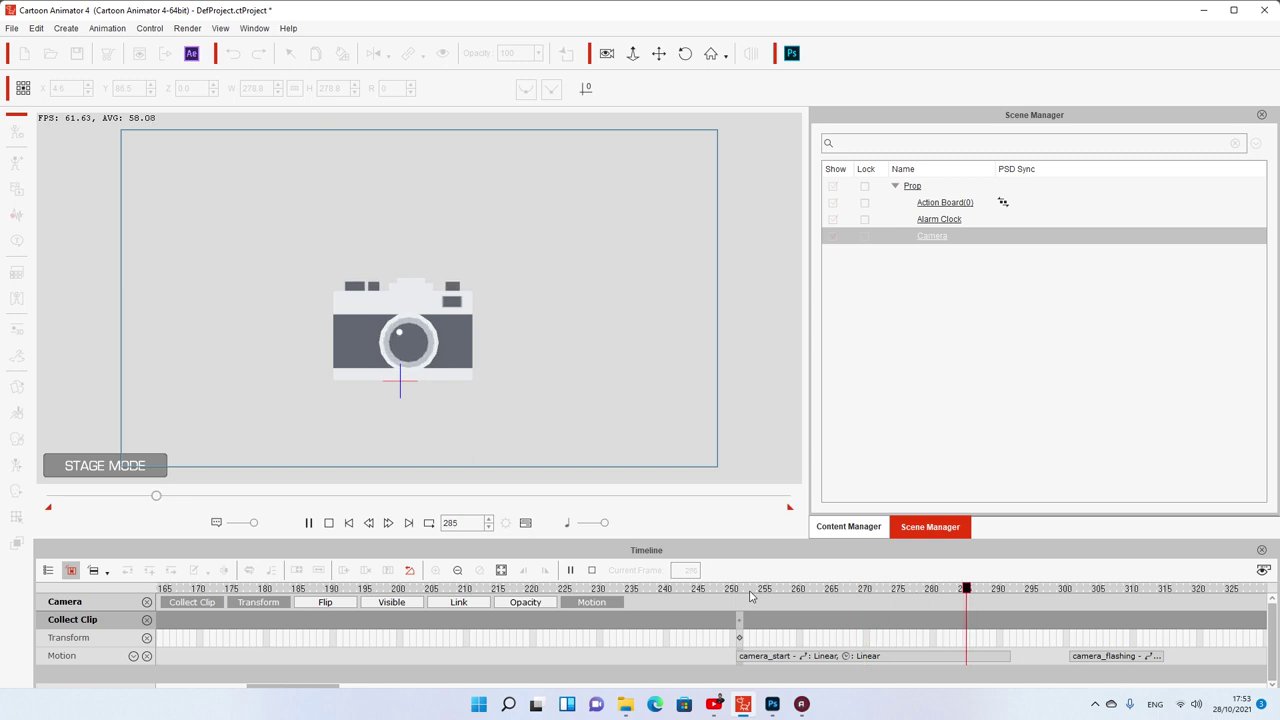
click(1158, 643)
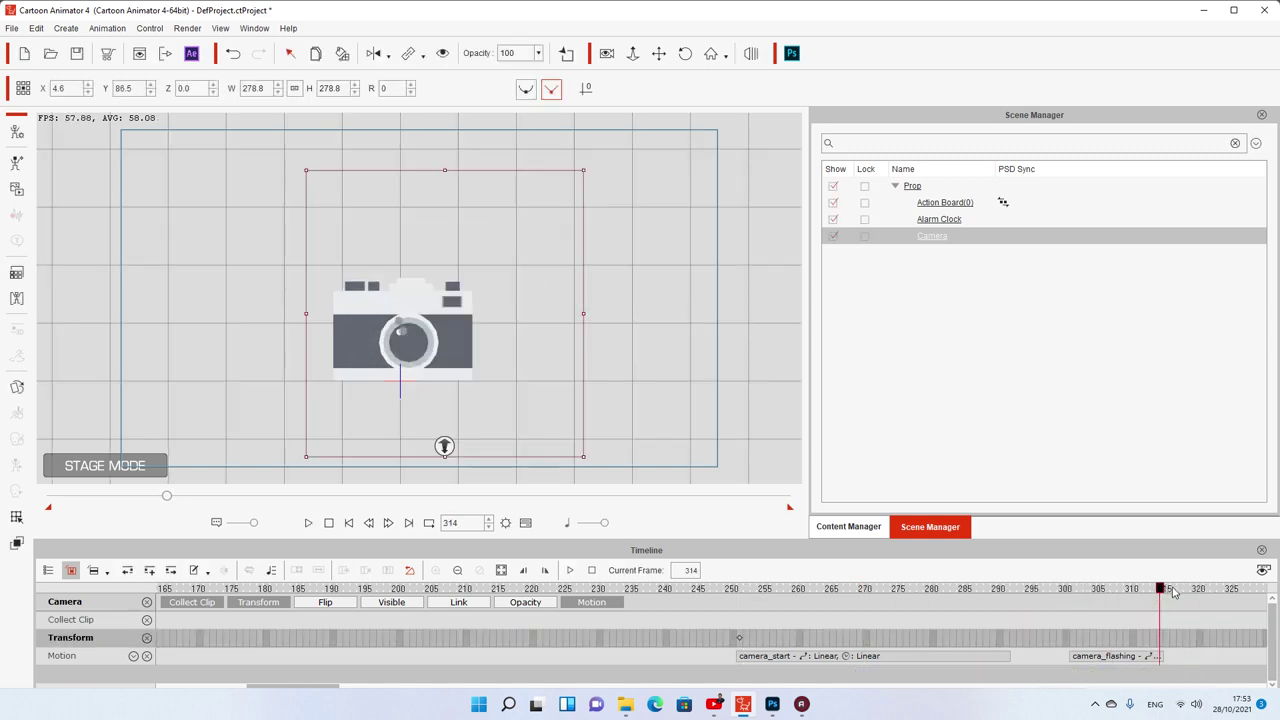
- Apply the camera_end action to the Camera at about frame 321, after the camera_flashing clip
right_click(490, 330)
mouse_move(515, 337)
click(714, 393)
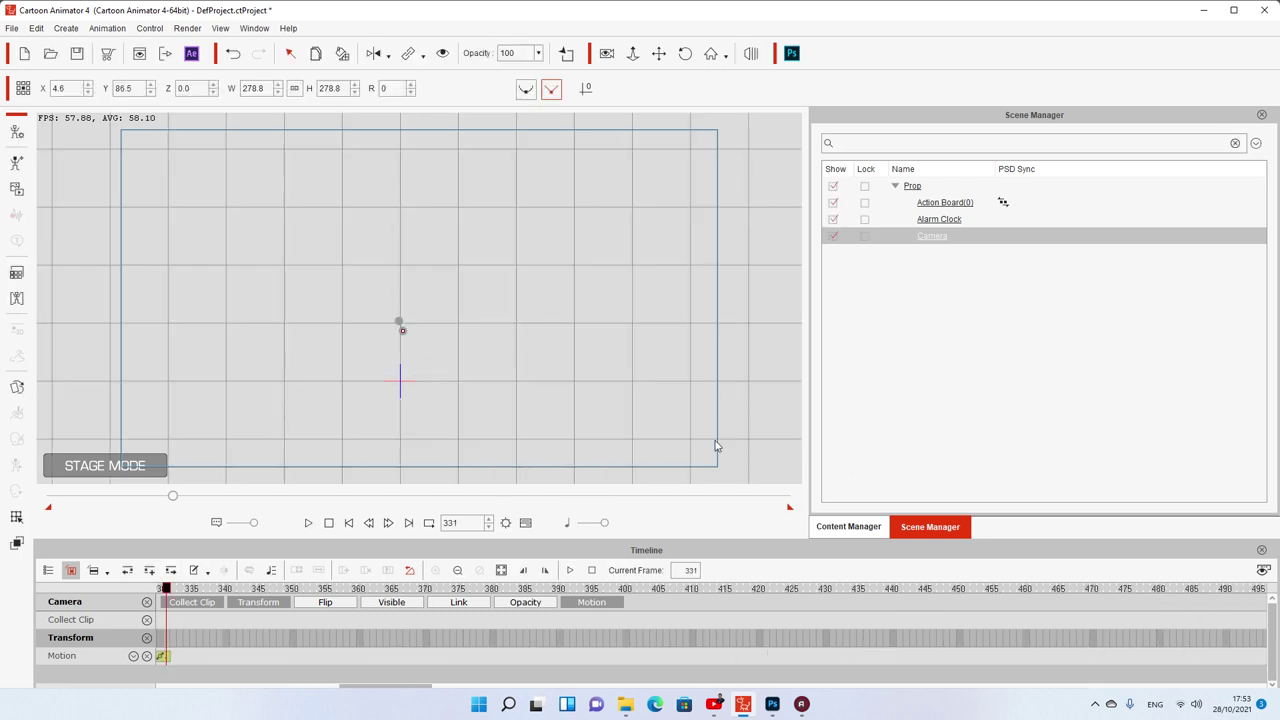
- Return the timeline view to its start and review the props in the 01_G3 Animated Props template folder
scroll(345, 620, left, 10)
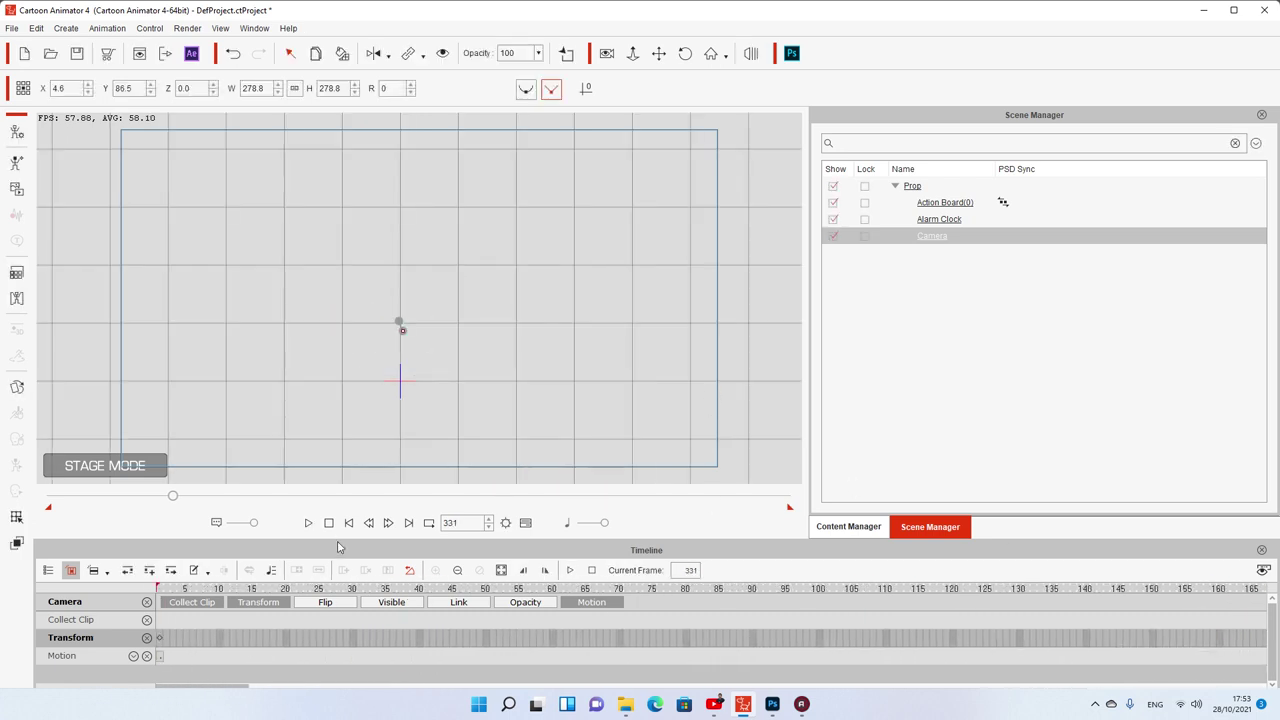
click(848, 527)
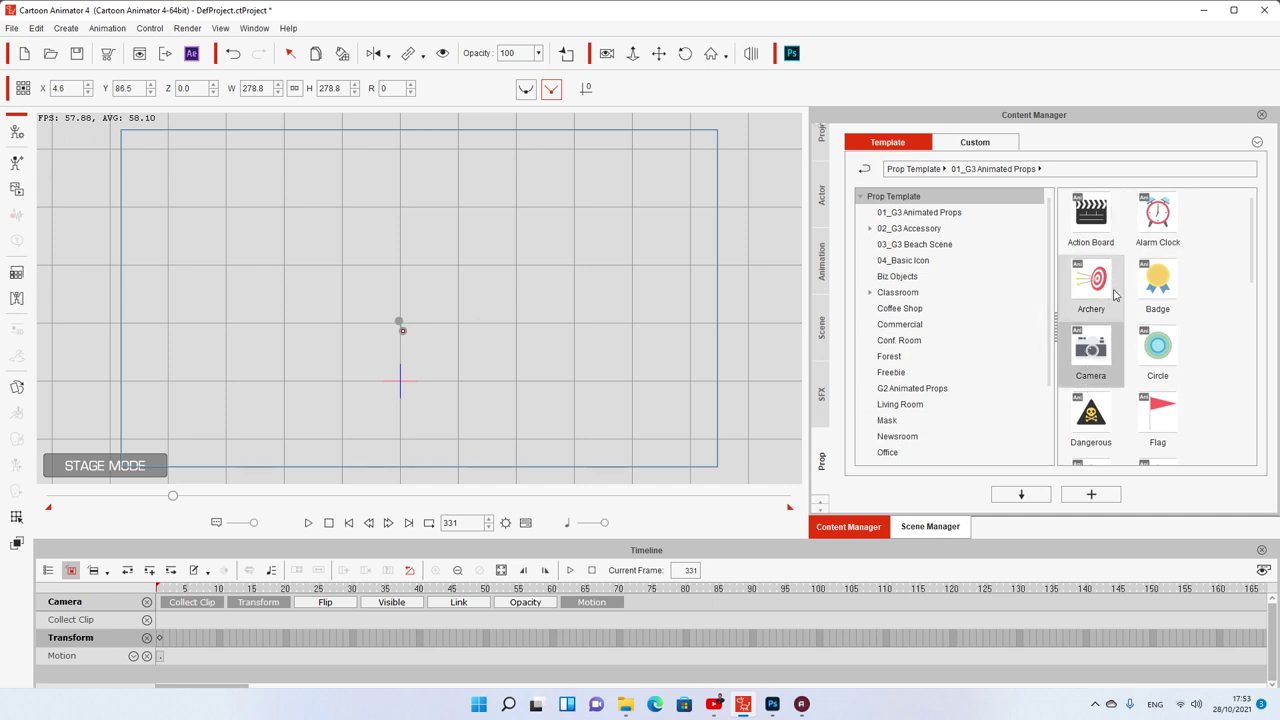
double_click(1089, 355)
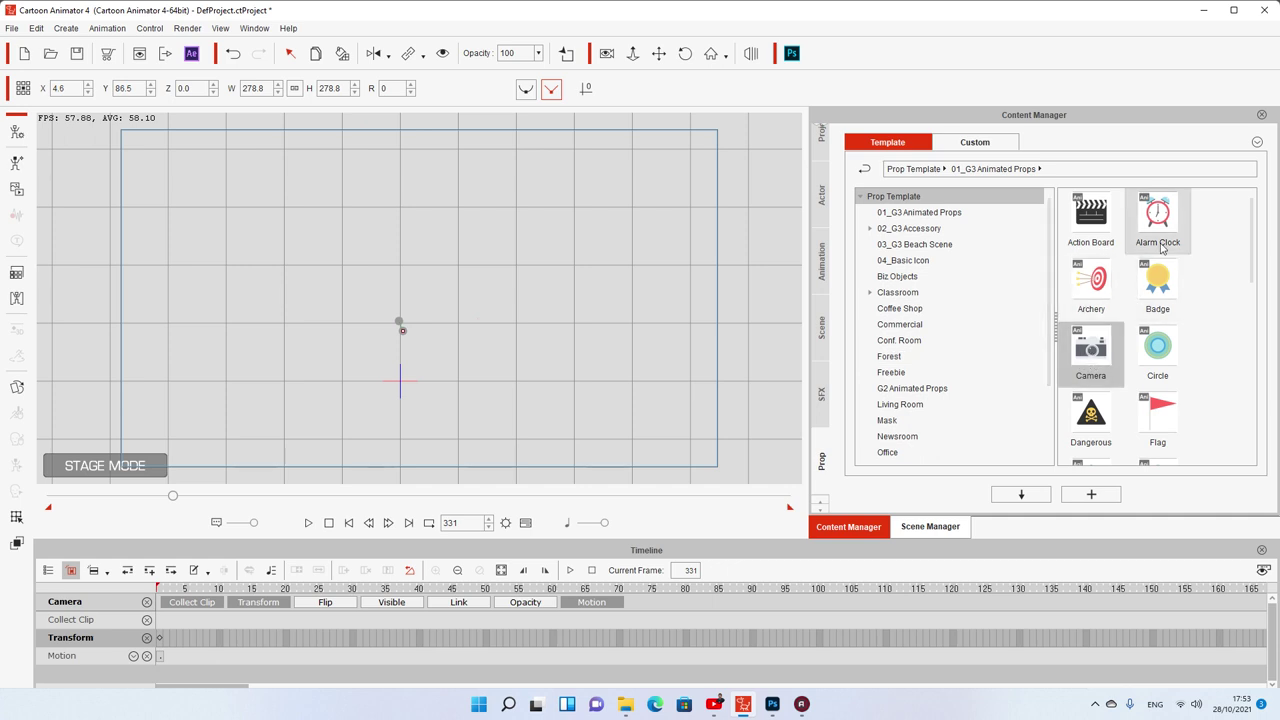
- Play back the prop sequence, stop it and go to frame 246, just before the camera_start clip
click(309, 525)
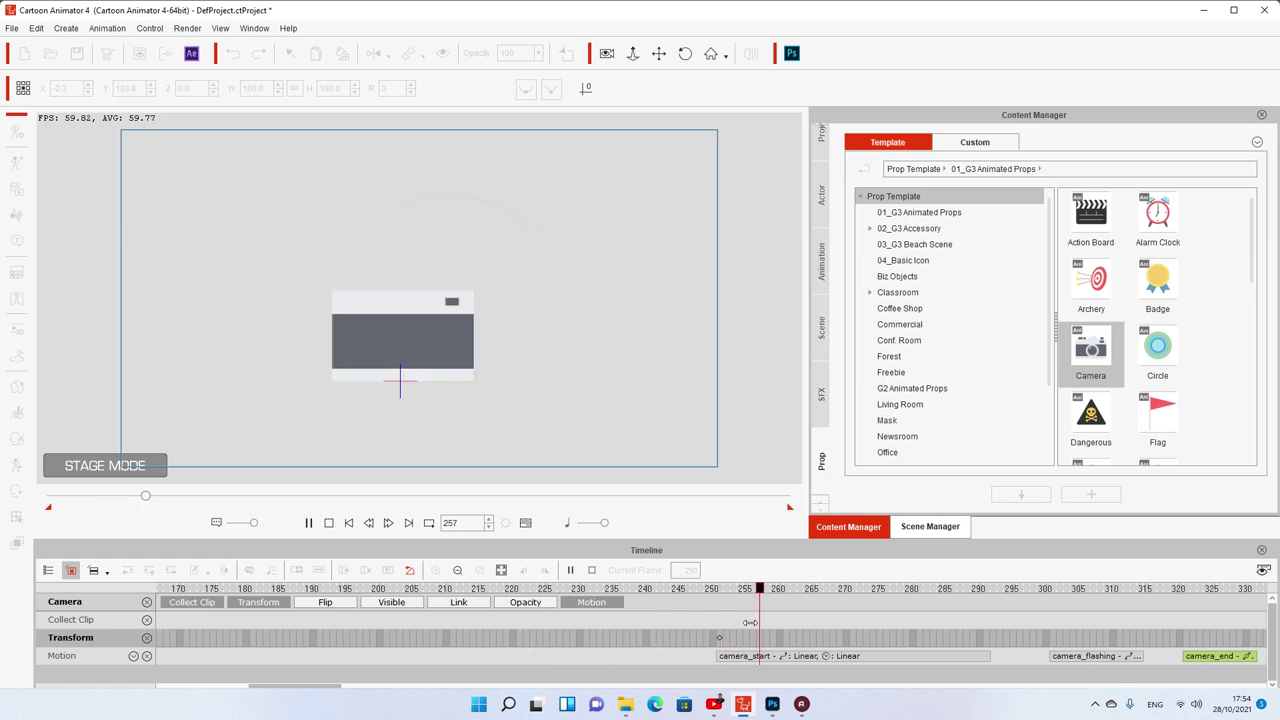
key(space)
click(705, 664)
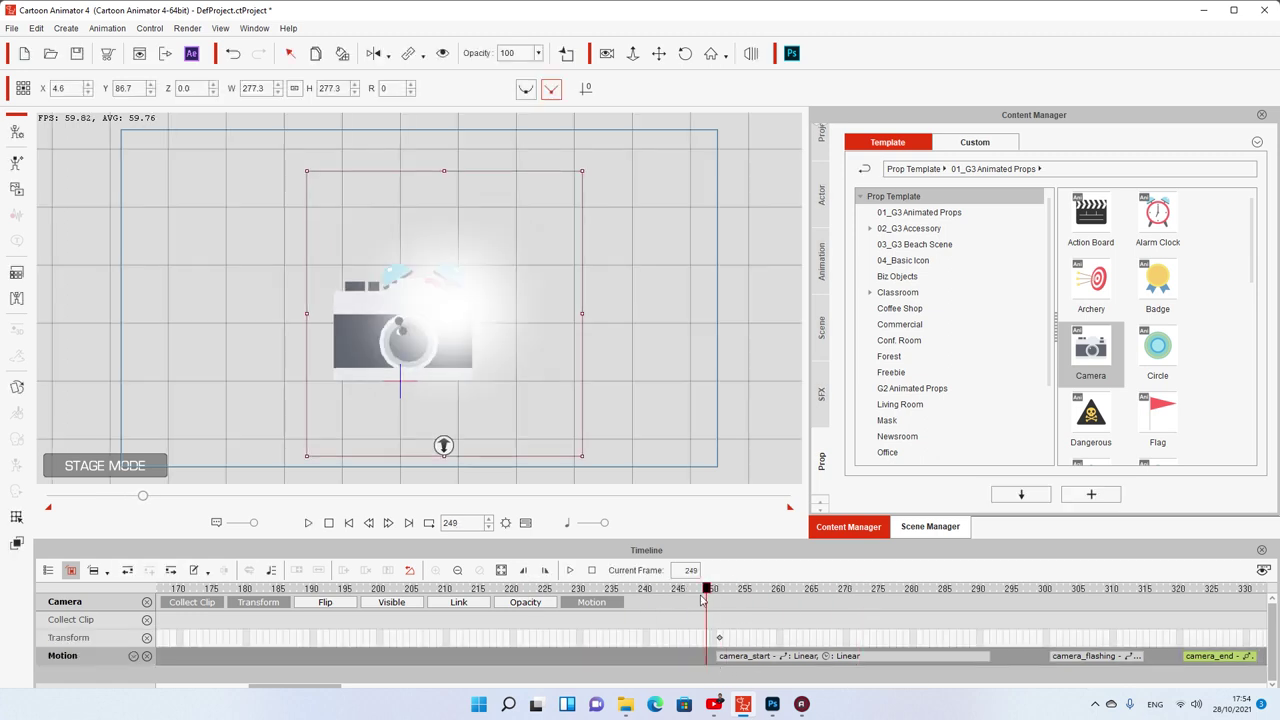
click(685, 588)
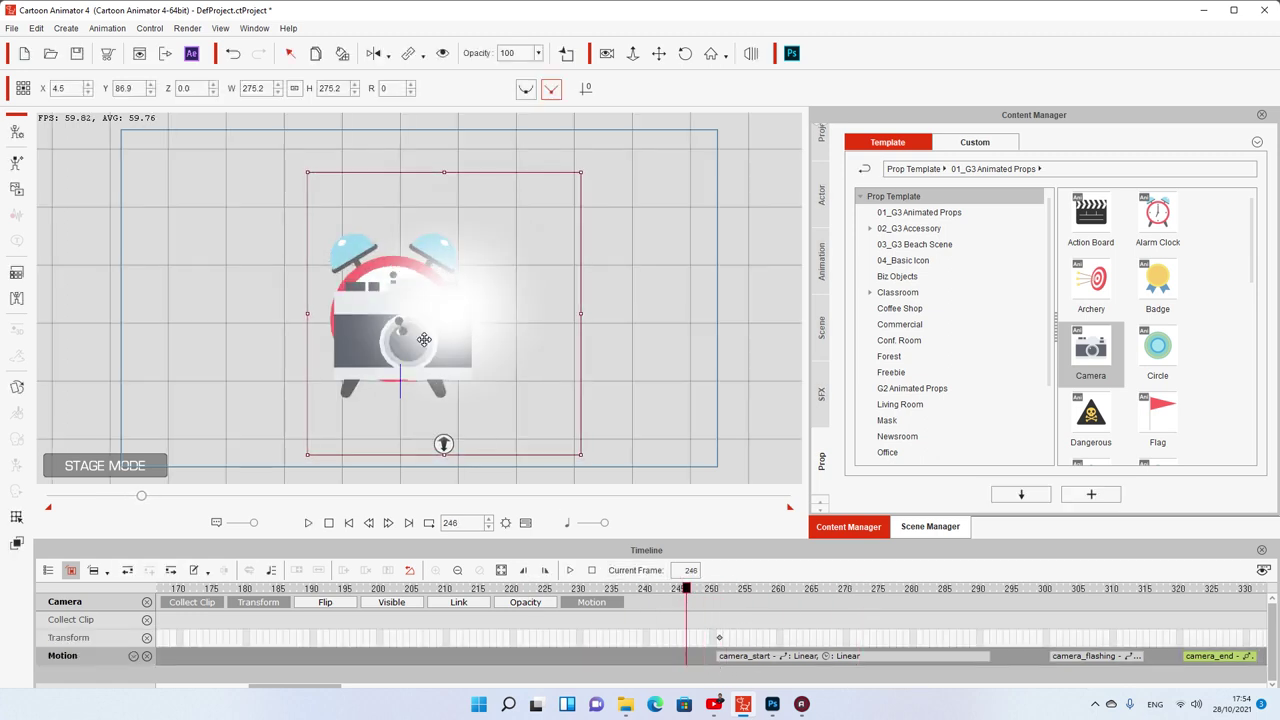
- Make the Camera visible from frame 251, where its camera_start clip begins, and hide it at frame 1
drag(686, 588, 719, 588)
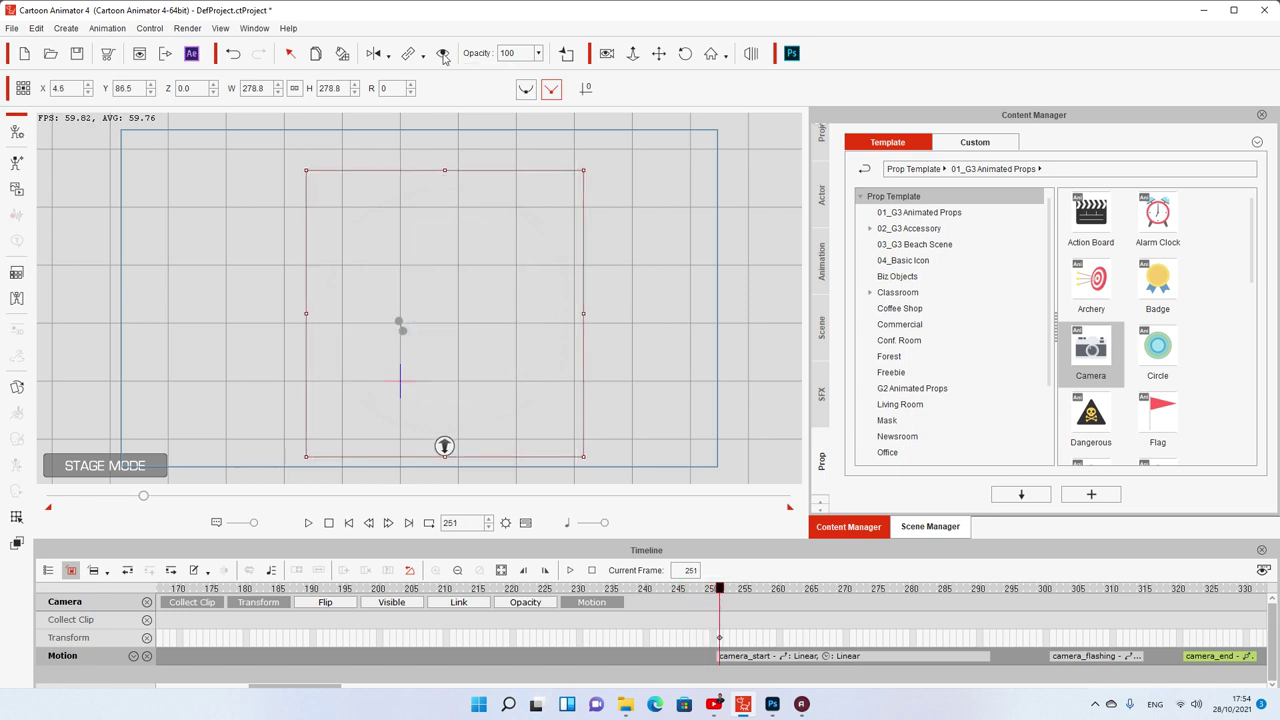
click(329, 524)
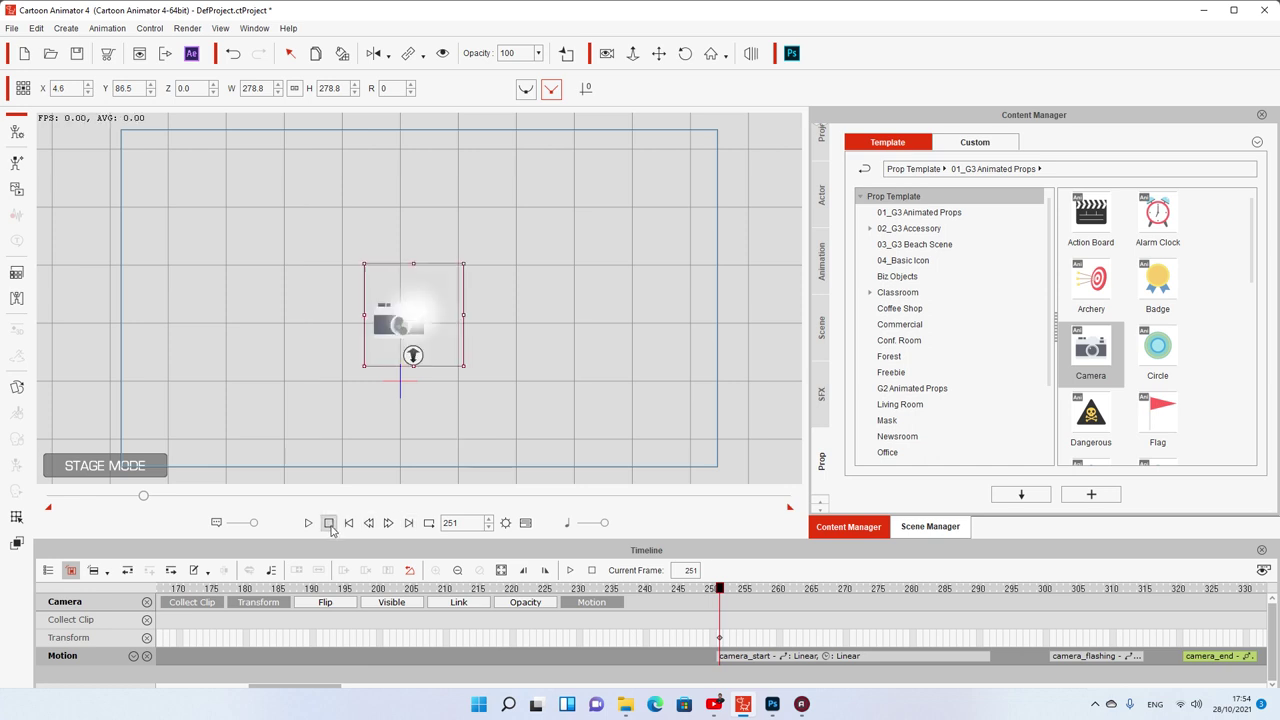
click(440, 57)
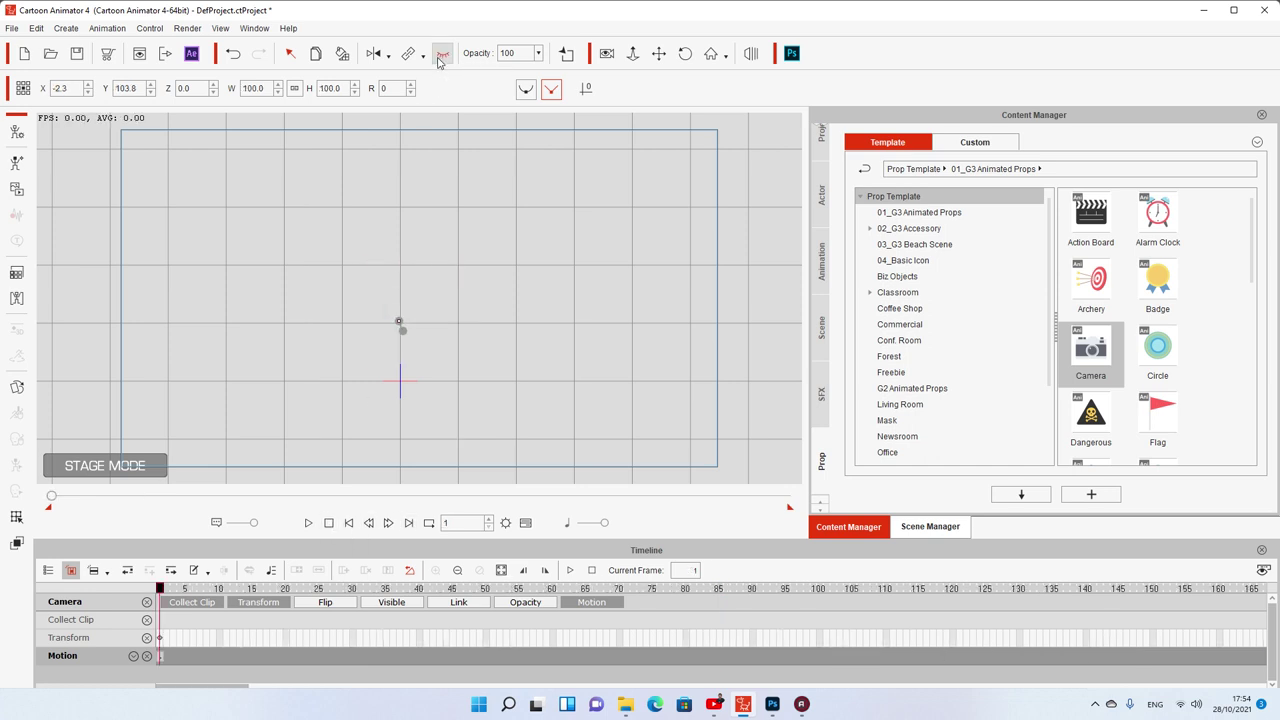
- Play back the prop sequence past the camera_end clip and set the end of the playback range to frame 331
click(308, 523)
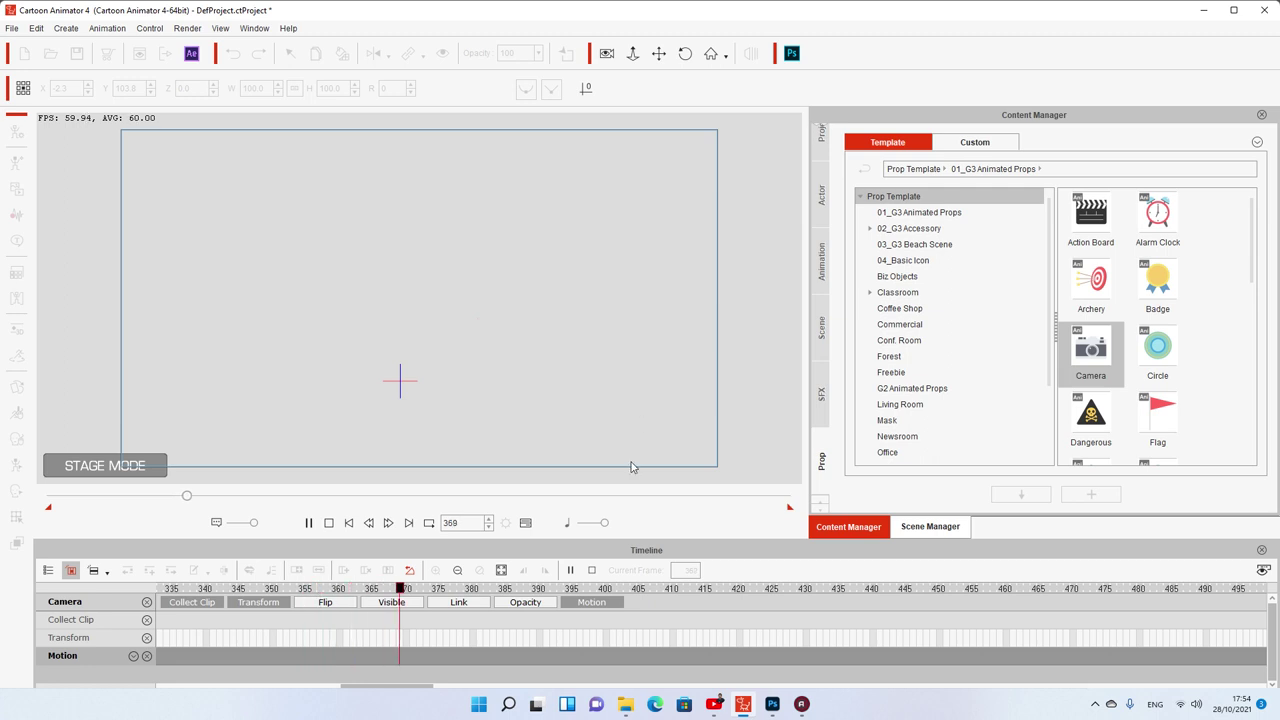
key(space)
drag(381, 691, 340, 691)
click(645, 590)
mouse_move(645, 592)
mouse_down()
mouse_move(604, 592)
mouse_move(645, 600)
mouse_up()
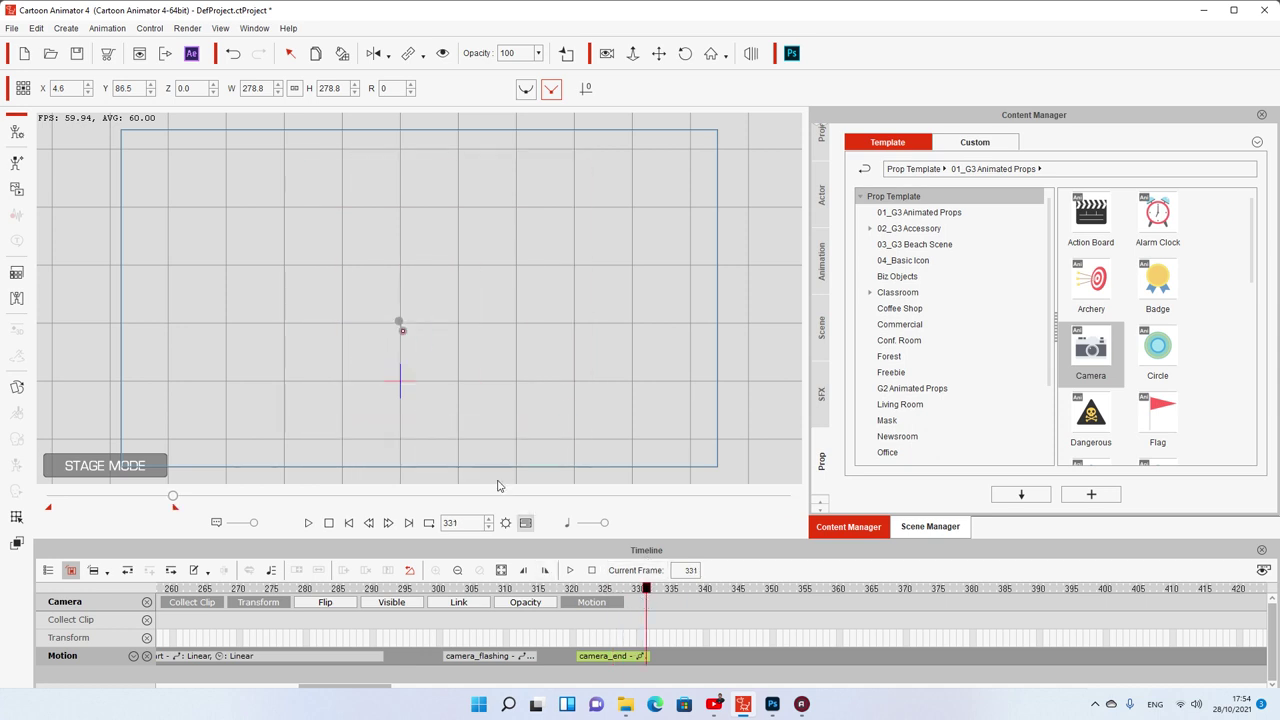
- Return to frame 1 and play back the shortened prop sequence, repeating it with looping on
click(328, 523)
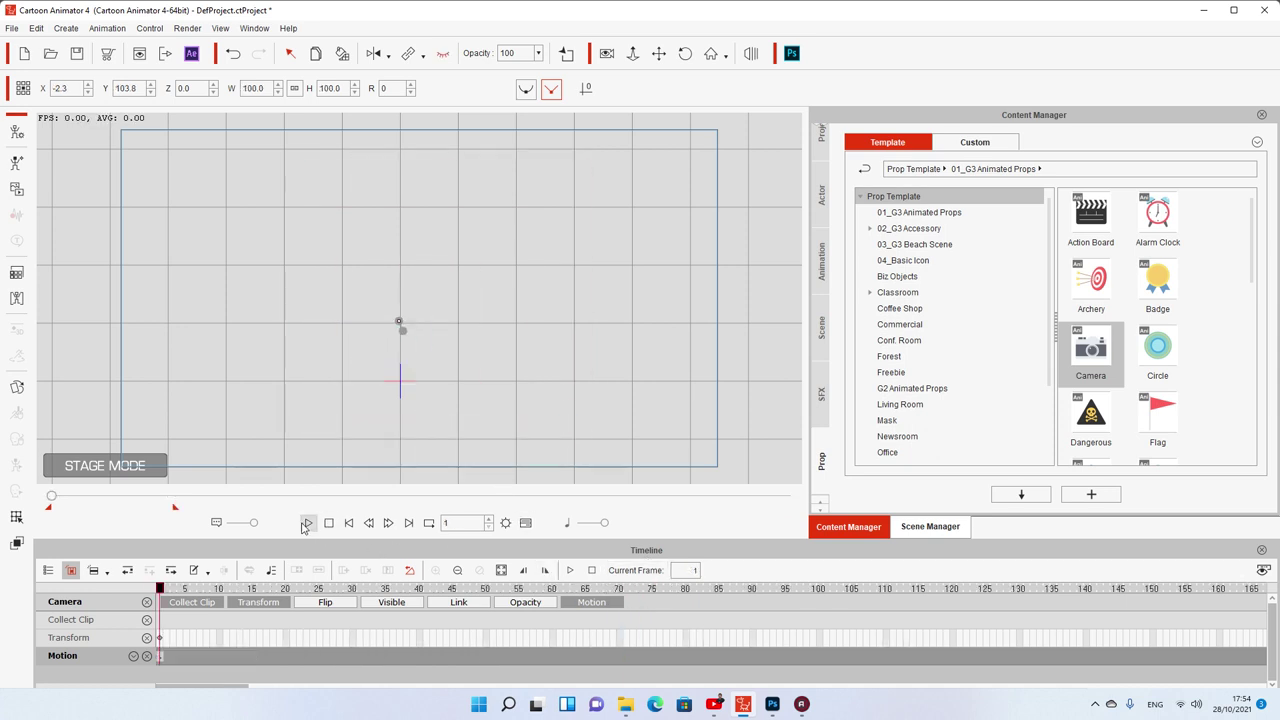
click(308, 523)
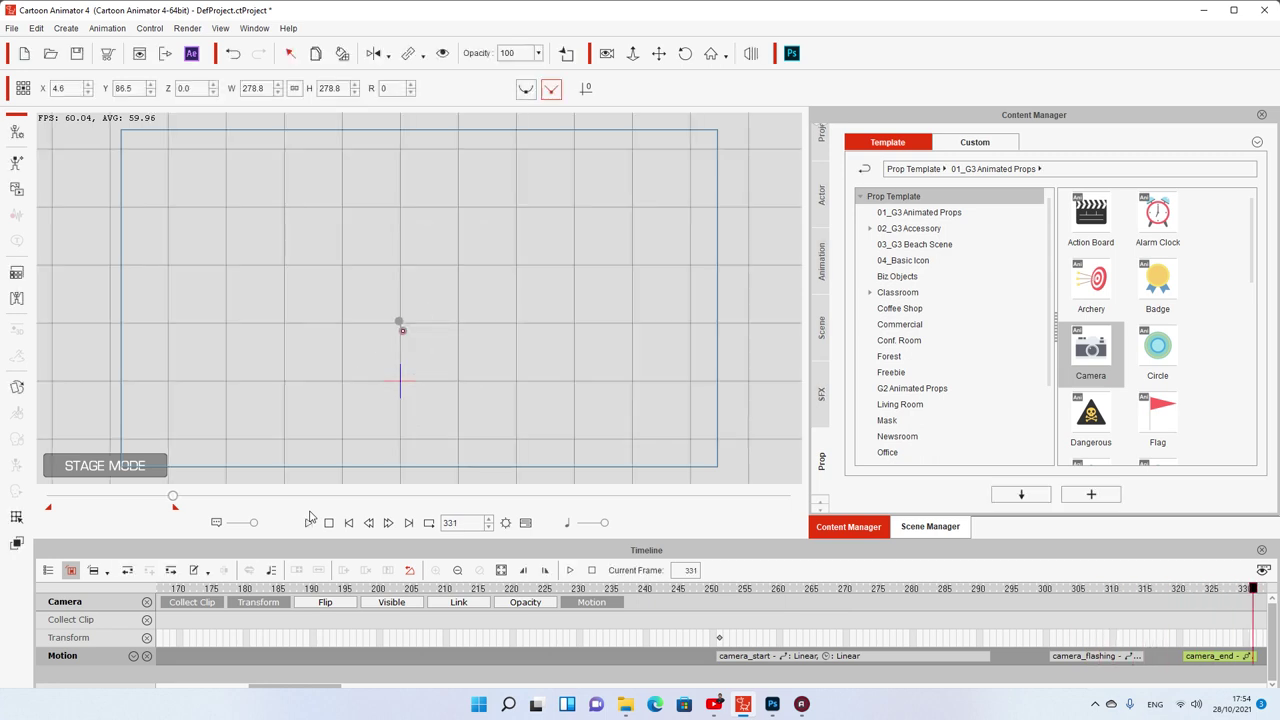
click(310, 519)
key(space)
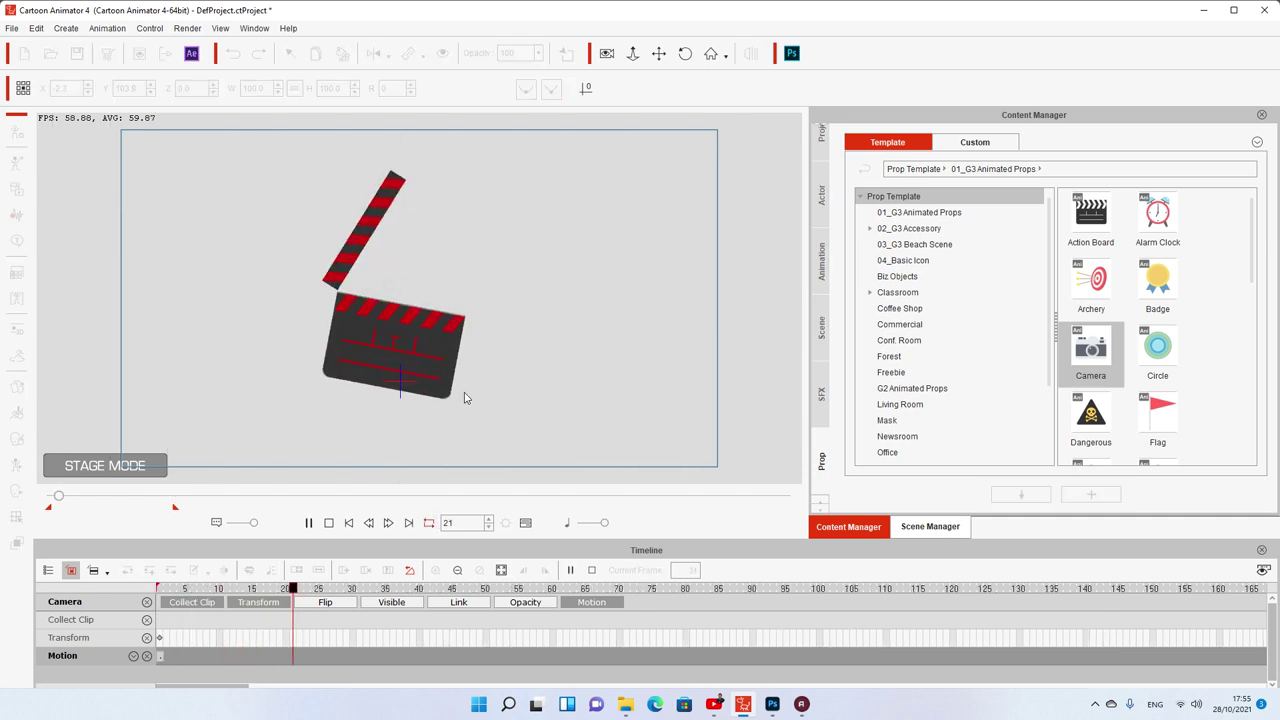